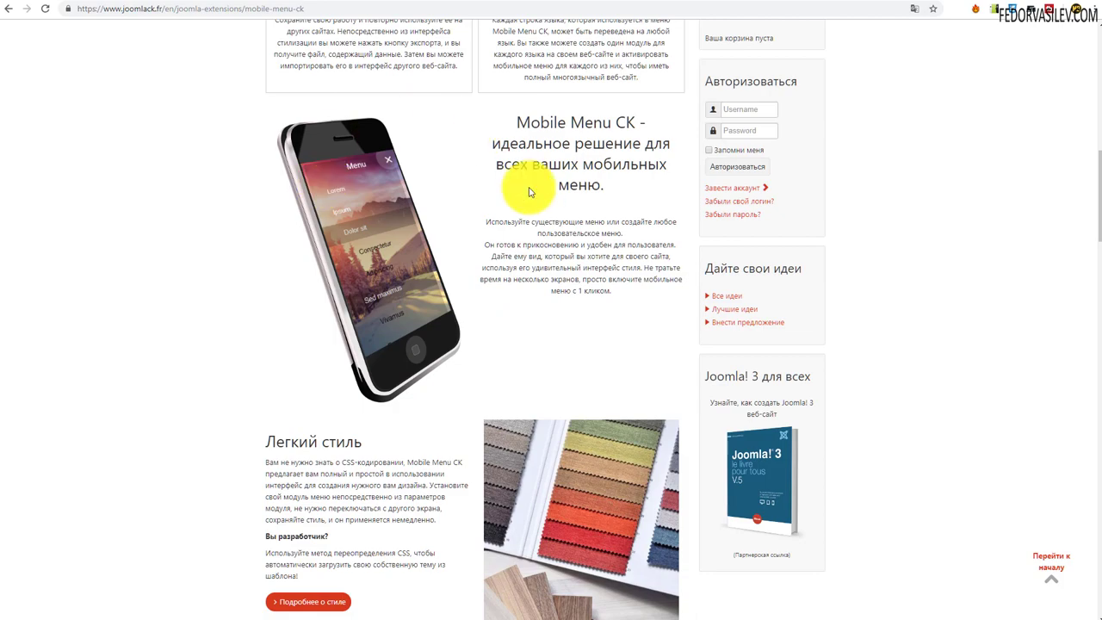
Review the Mobile Menu CK product page, covering its features, demos, option overview, and the comparison of the free and Pro versions
scroll(531, 192, up, 4)
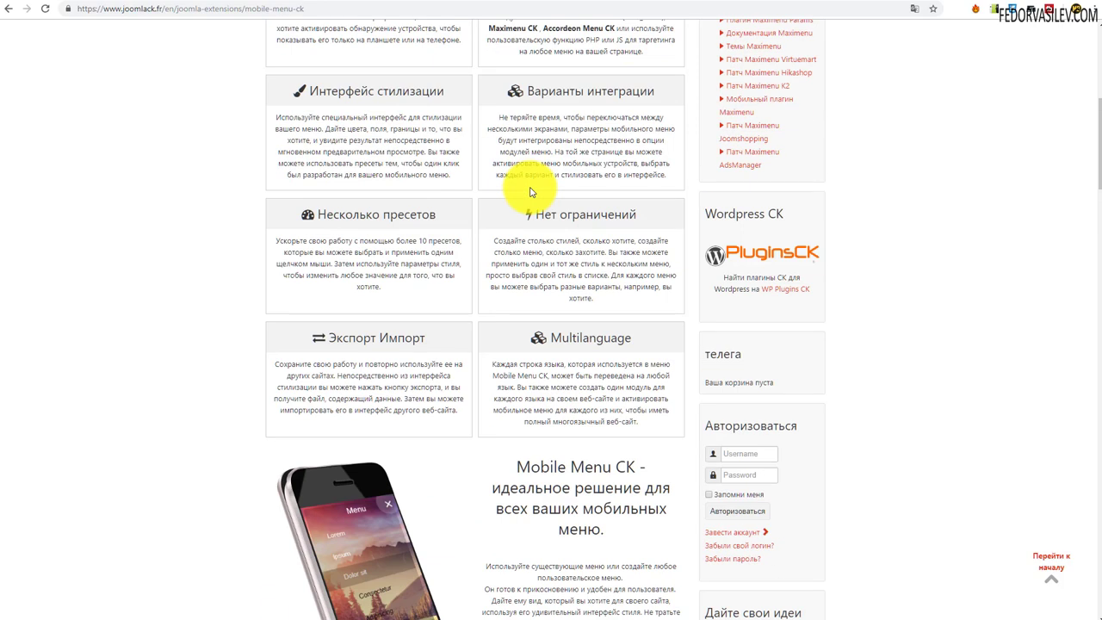
scroll(531, 192, up, 4)
scroll(530, 192, up, 2)
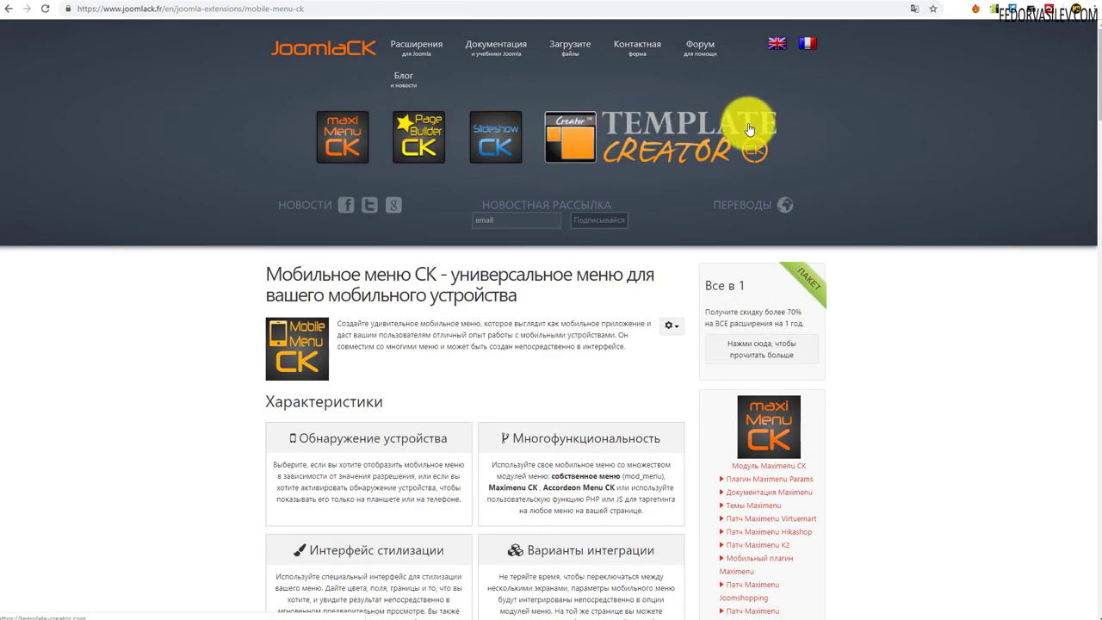
scroll(403, 380, down, 2)
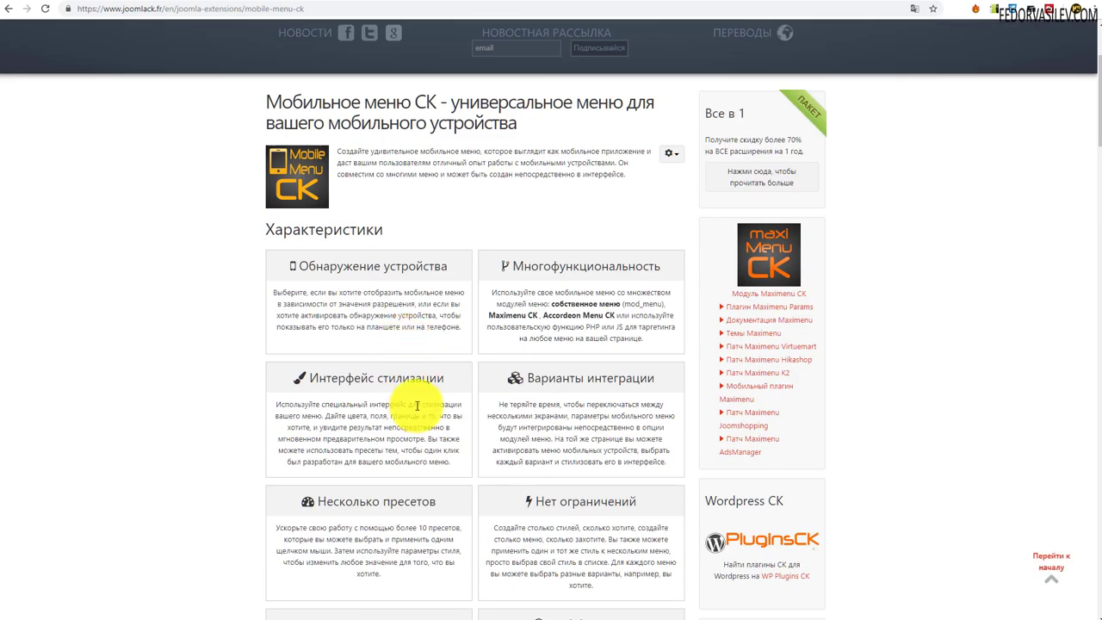
scroll(417, 405, down, 5)
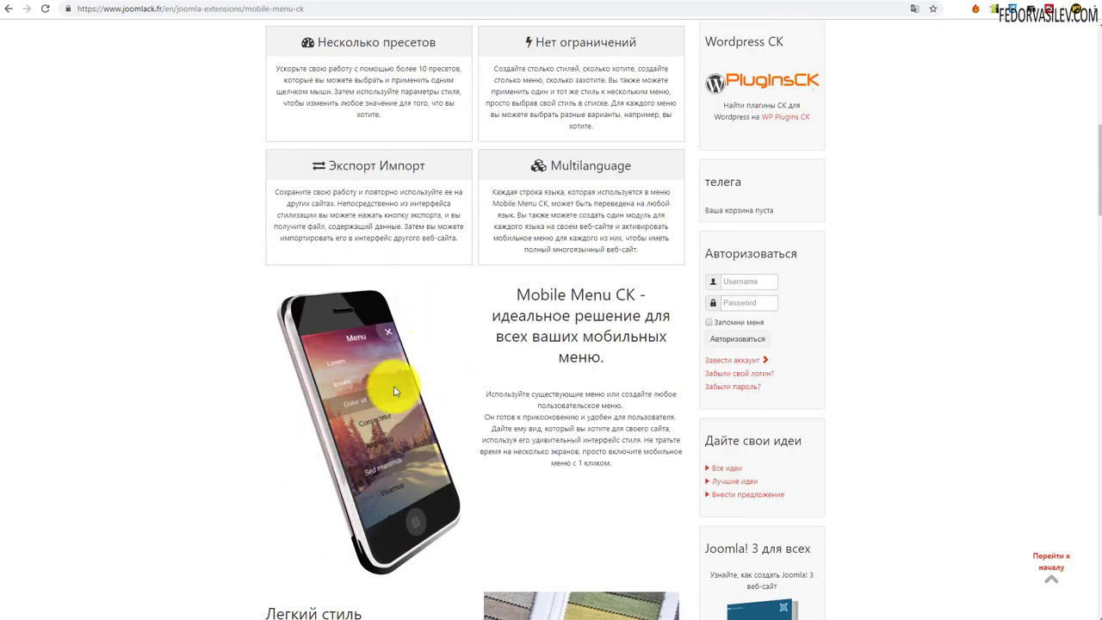
scroll(376, 380, down, 1)
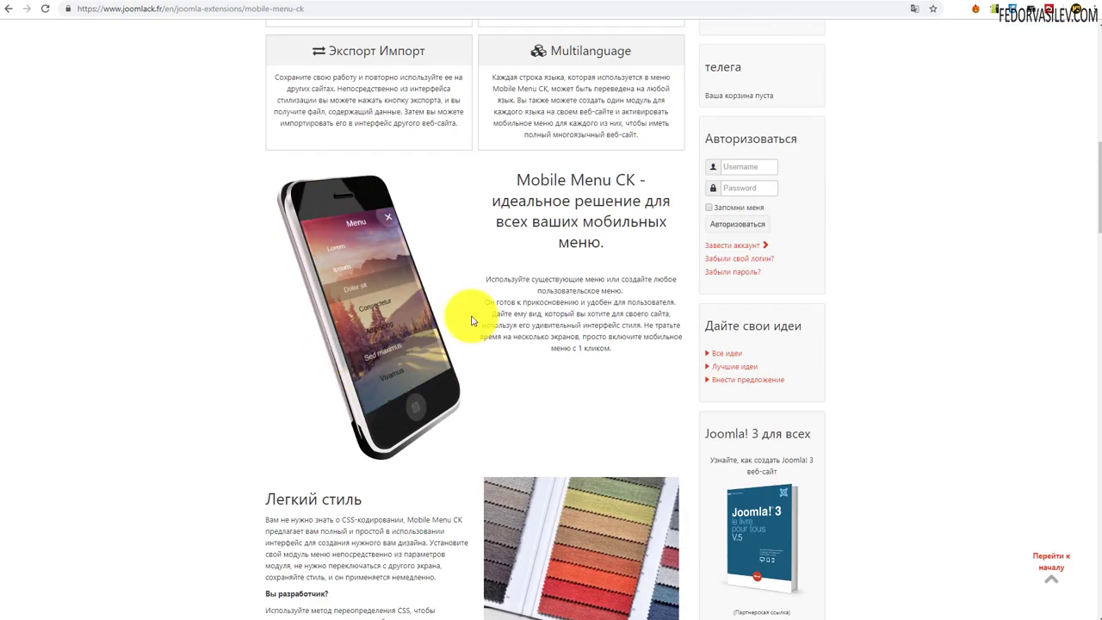
drag(412, 340, 310, 258)
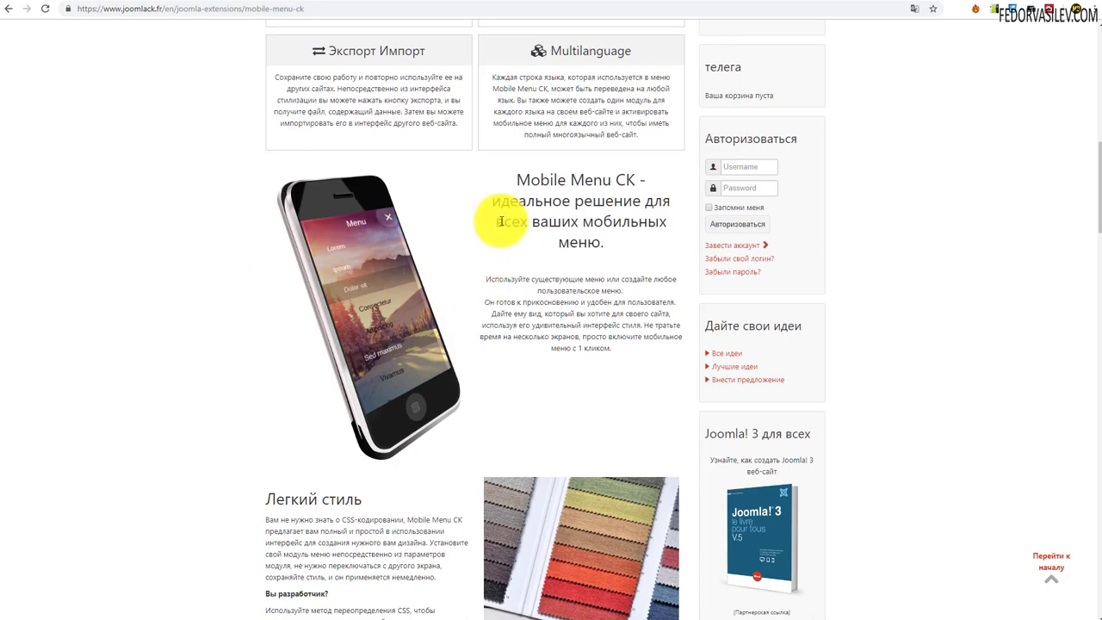
scroll(505, 211, down, 7)
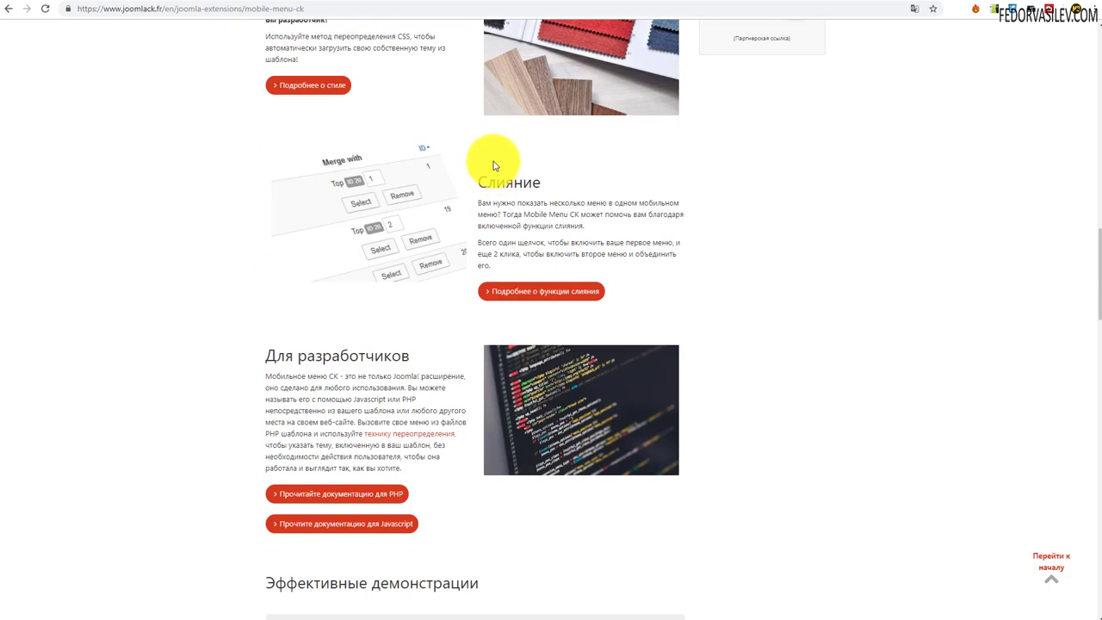
scroll(495, 166, down, 4)
scroll(495, 163, down, 5)
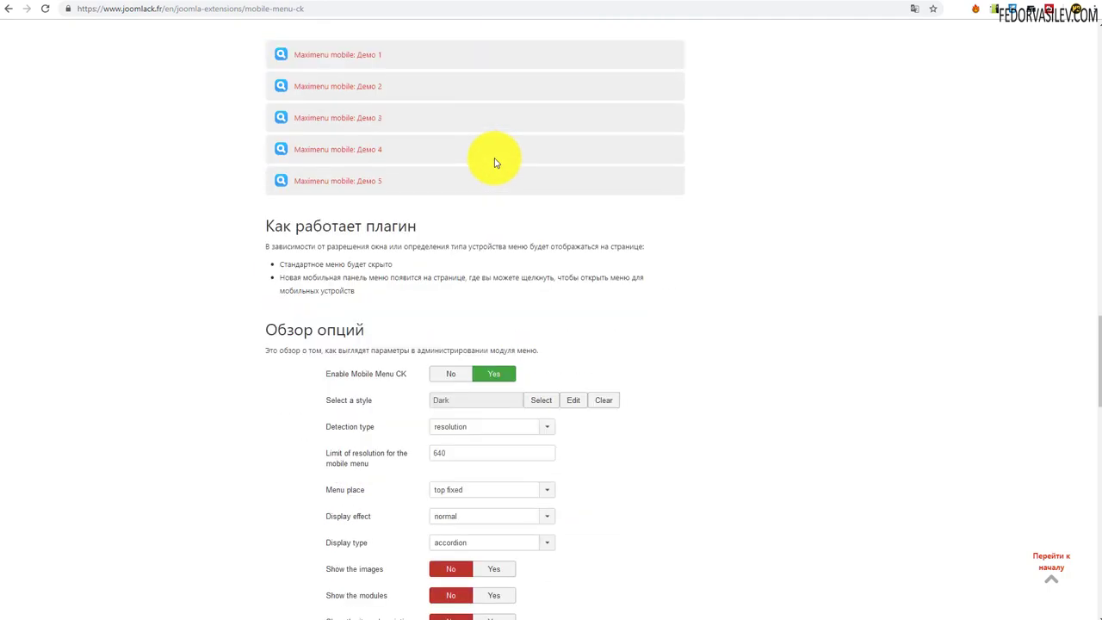
scroll(591, 125, down, 7)
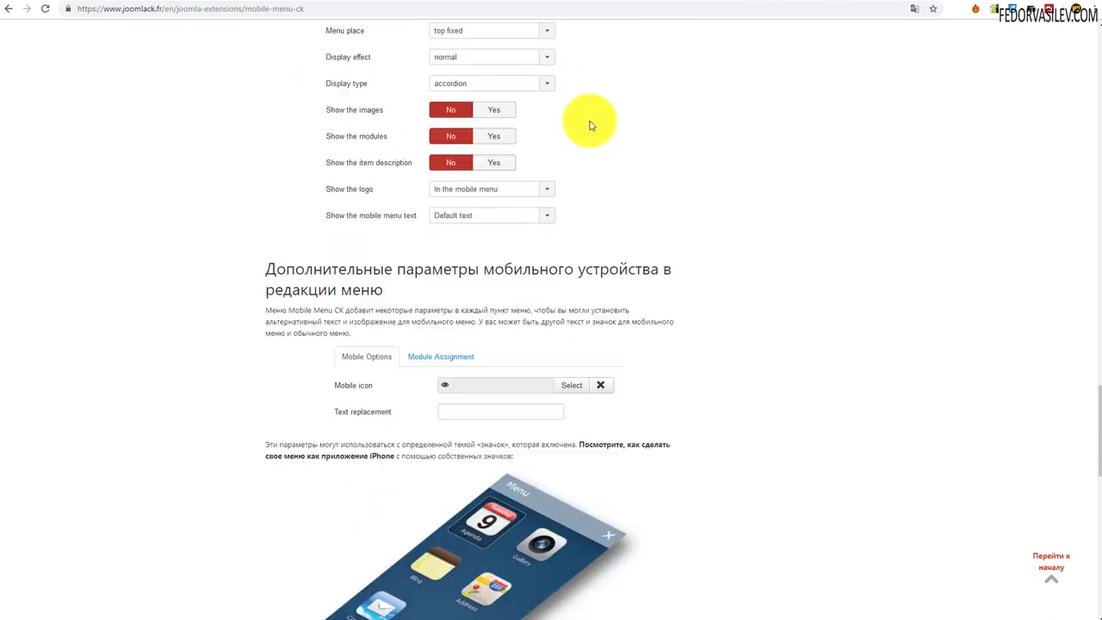
scroll(591, 123, down, 2)
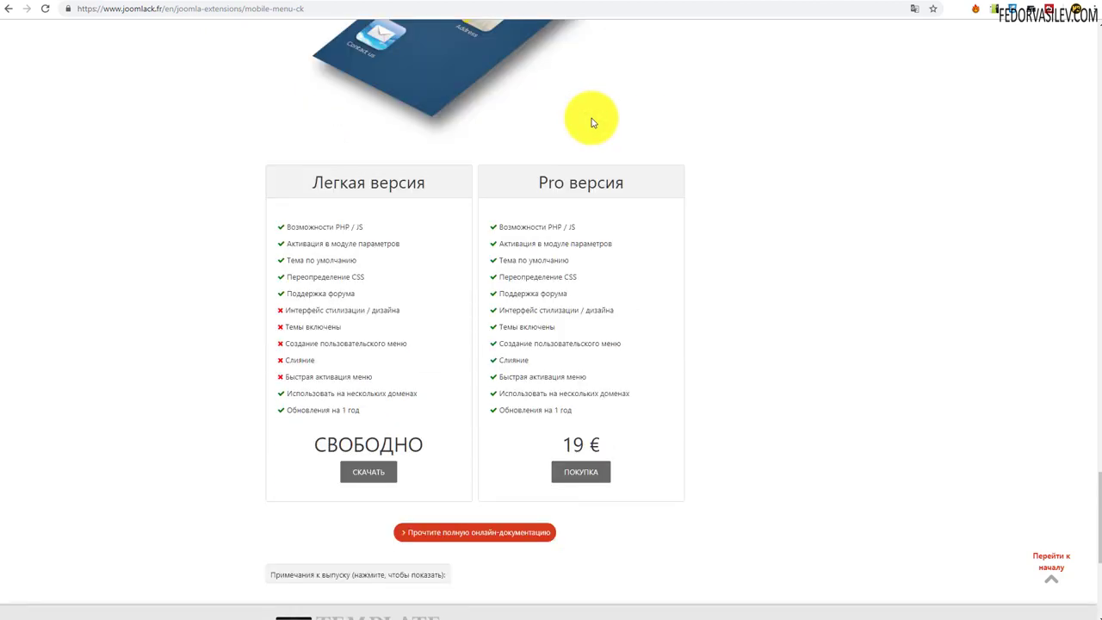
scroll(592, 122, down, 1)
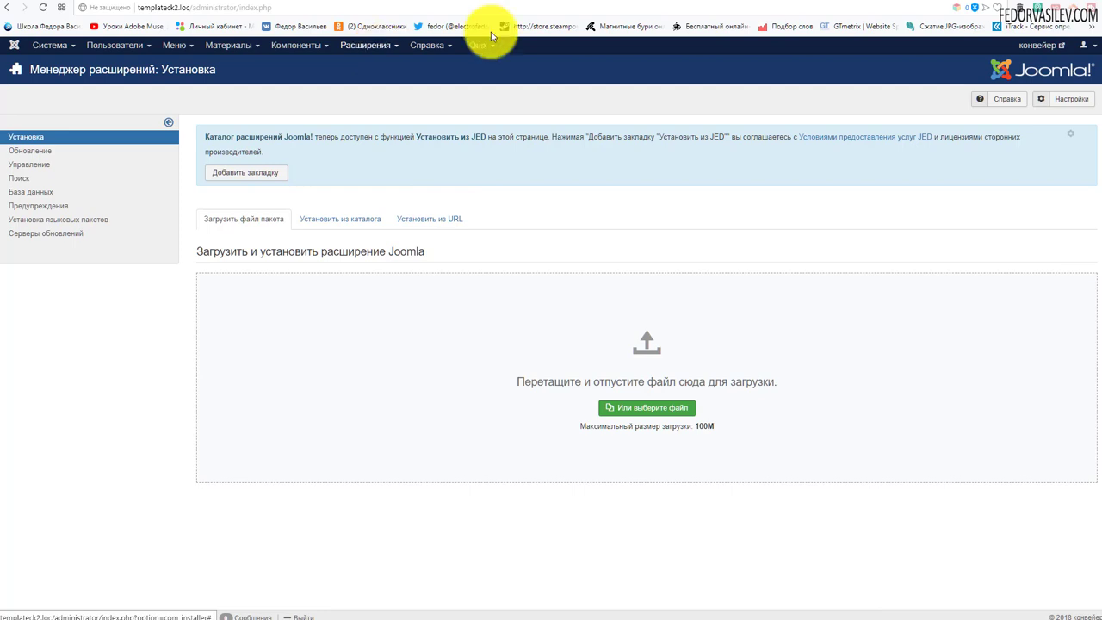
Check the site's front-page menu at full desktop width and in the developer tools' mobile emulation, in both landscape and portrait orientation
mouse_move(290, 43)
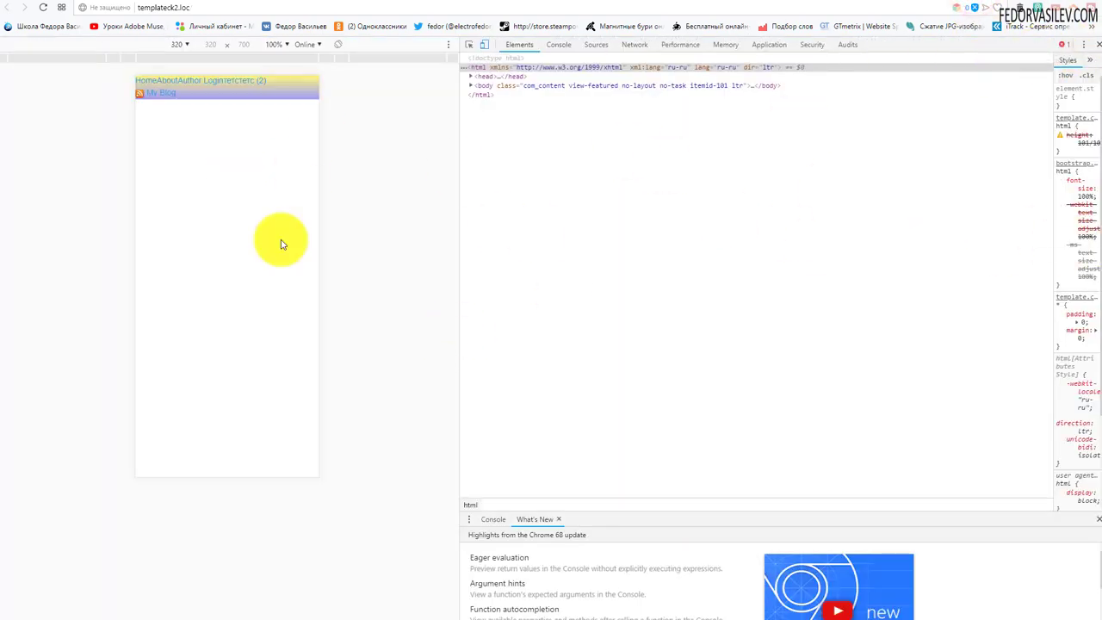
click(1095, 46)
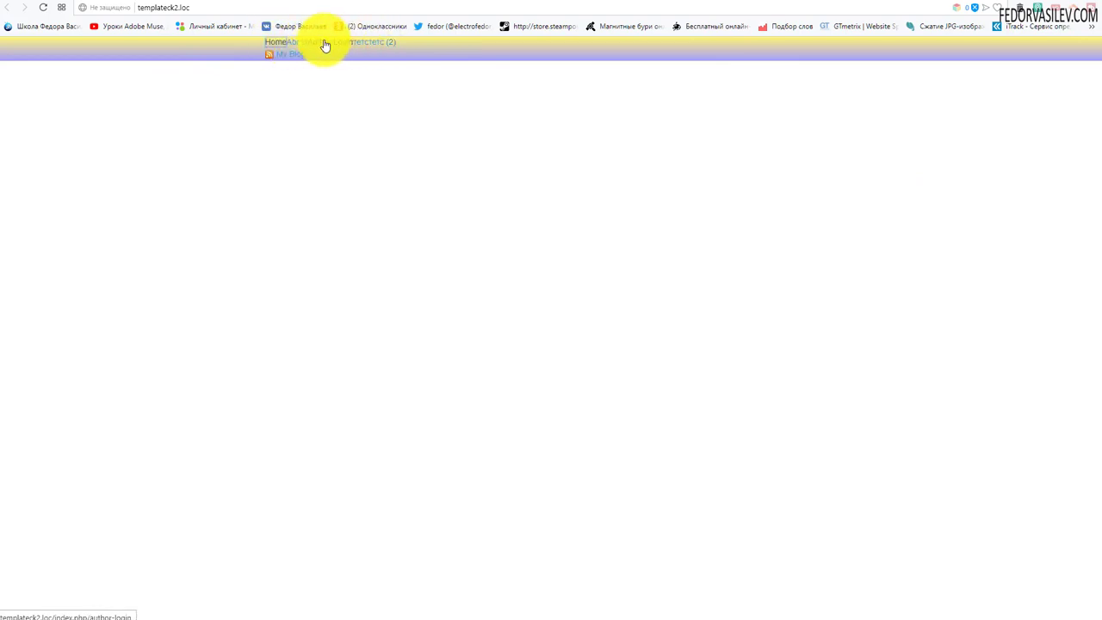
right_click(410, 201)
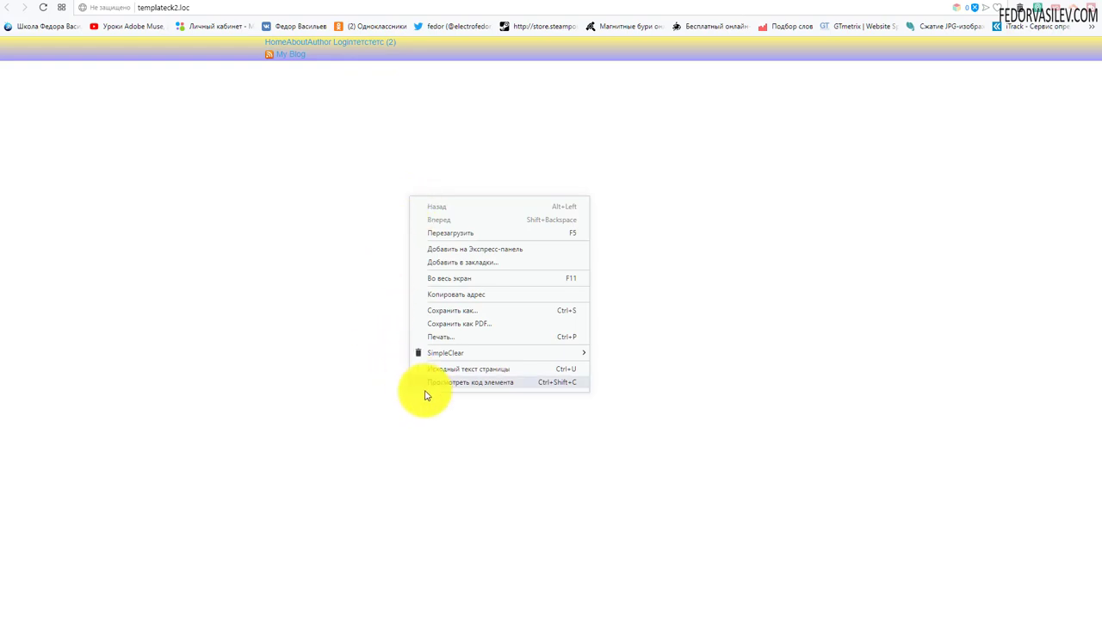
click(494, 383)
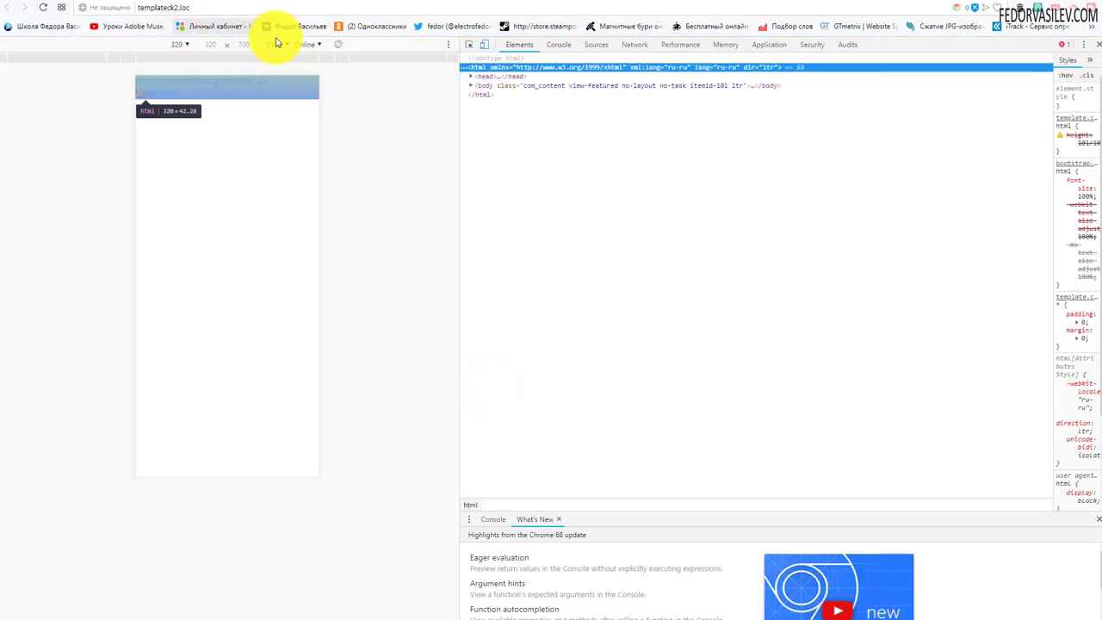
click(340, 46)
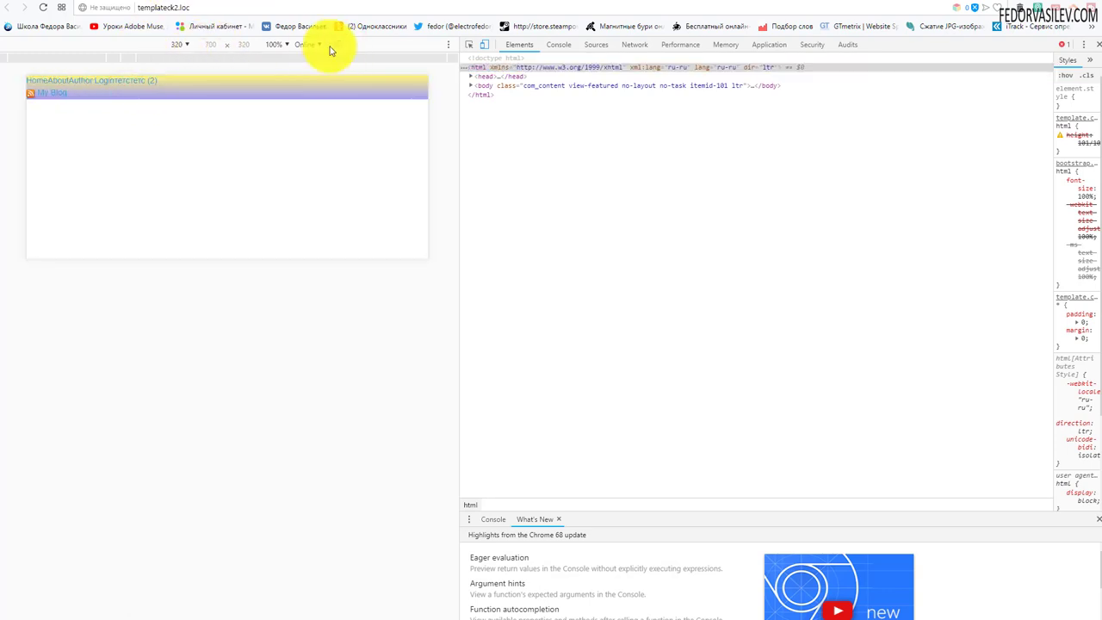
click(339, 48)
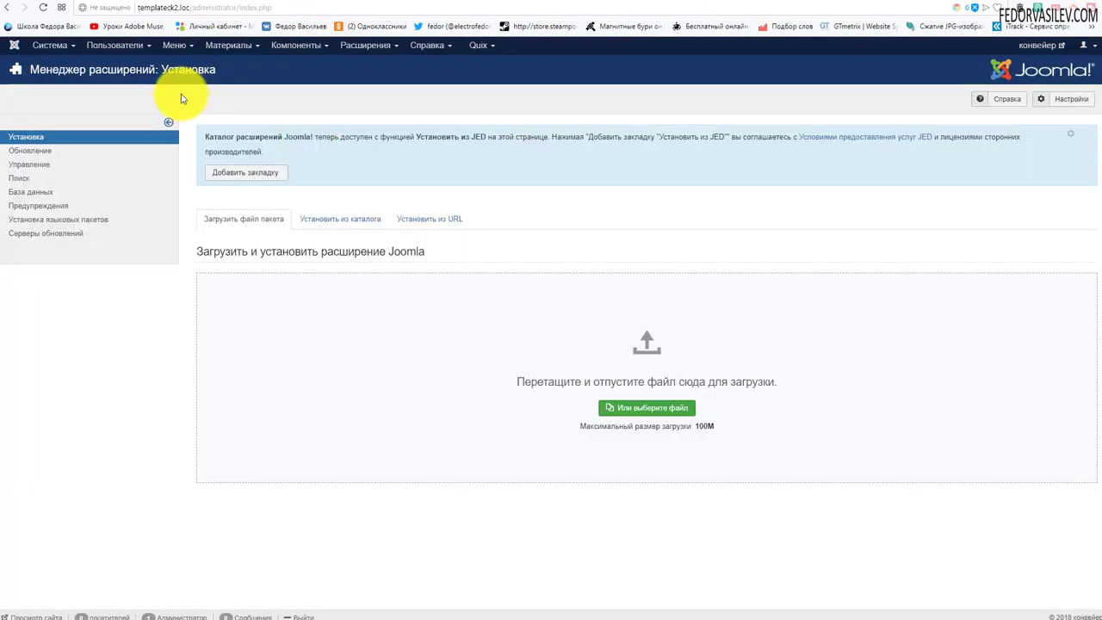
Review the settings groups of the Home item in the Main Menu, including layout and metadata, and close it without saving
click(169, 45)
mouse_move(176, 159)
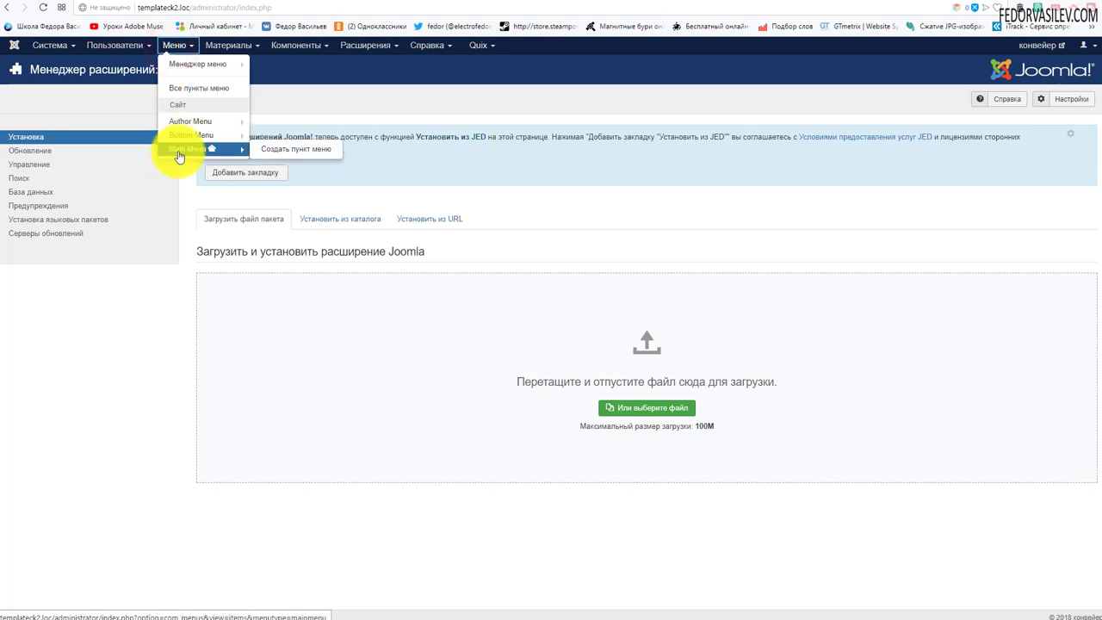
click(178, 154)
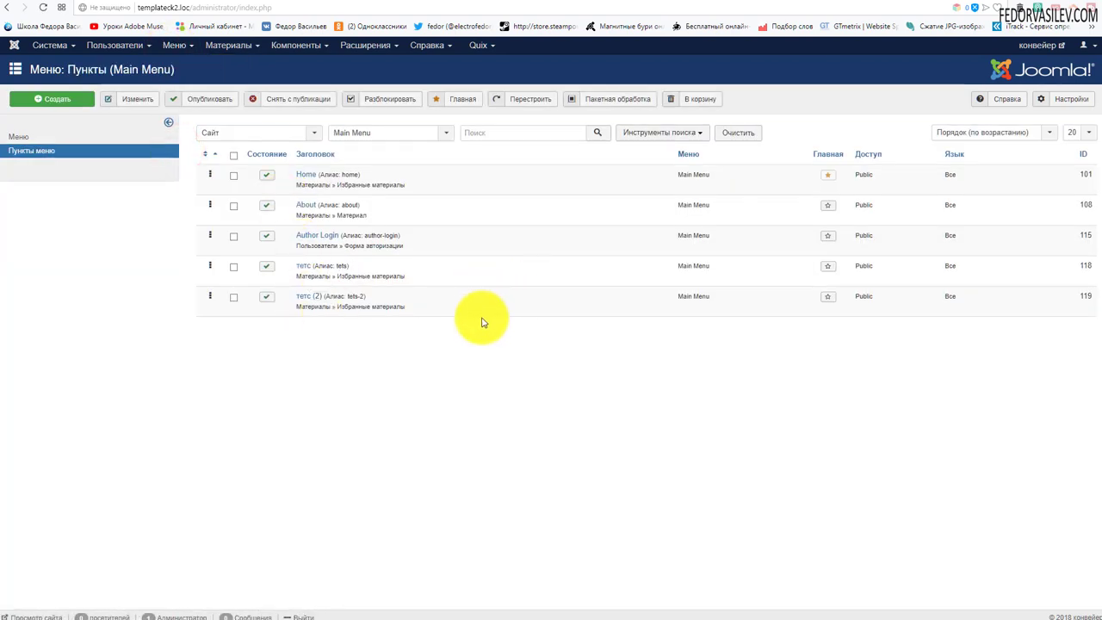
click(304, 174)
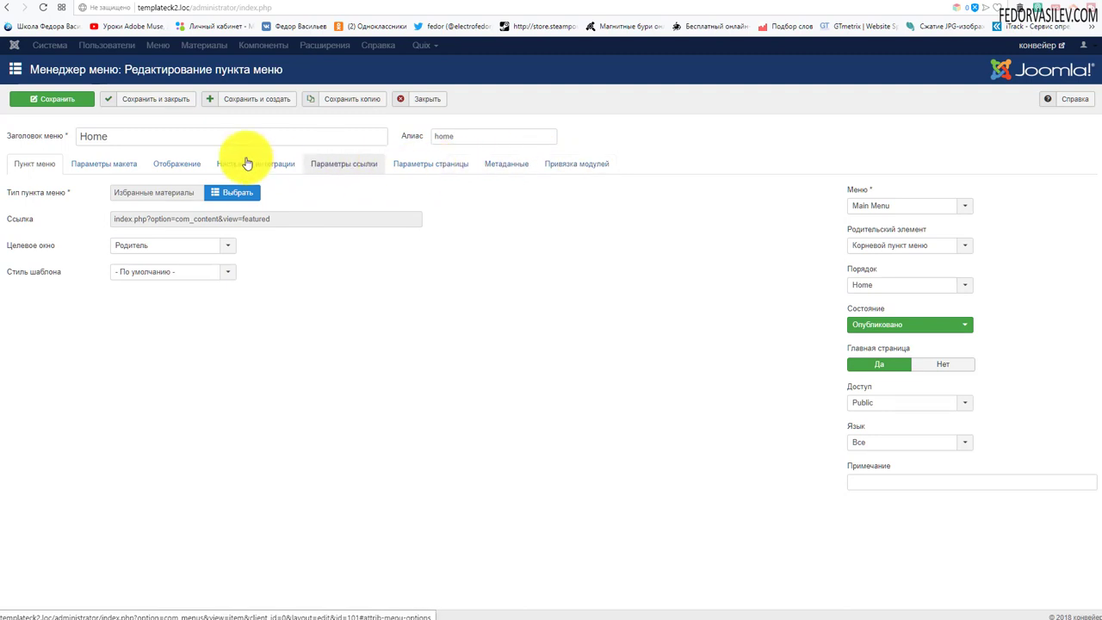
click(76, 165)
drag(168, 163, 332, 176)
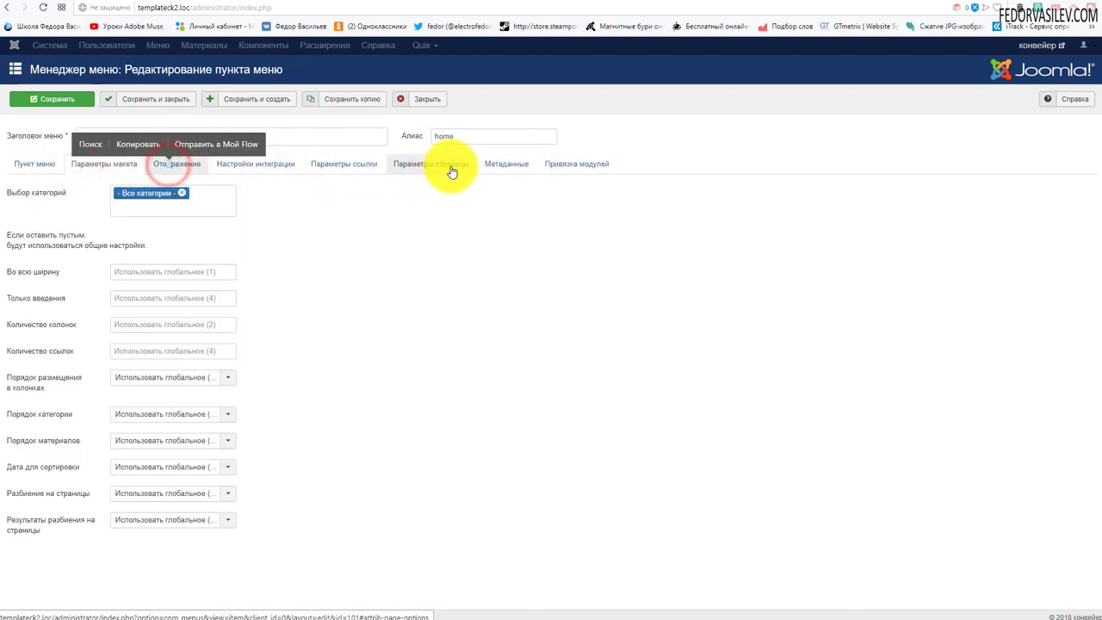
click(506, 165)
click(417, 101)
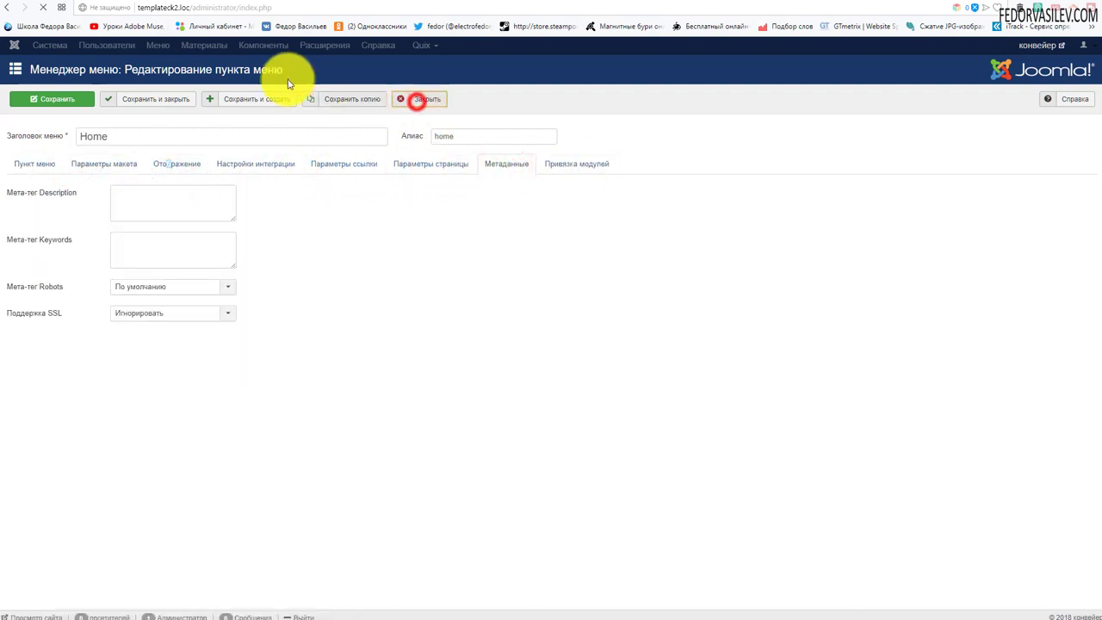
Examine the settings of the published Main Menu site module and close it without saving
click(365, 45)
click(362, 84)
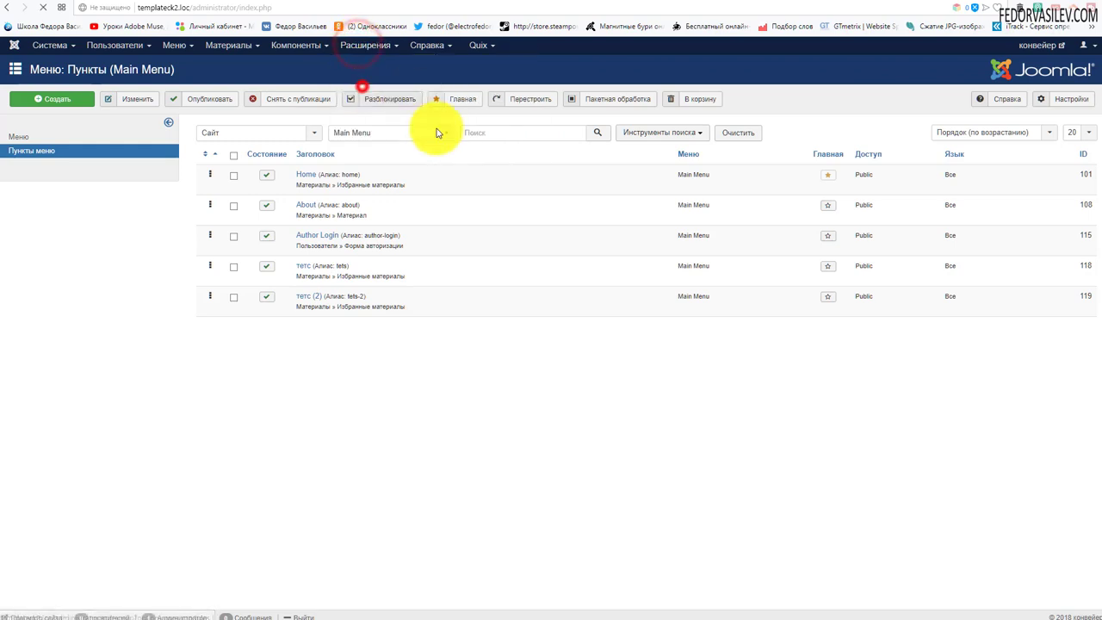
click(101, 248)
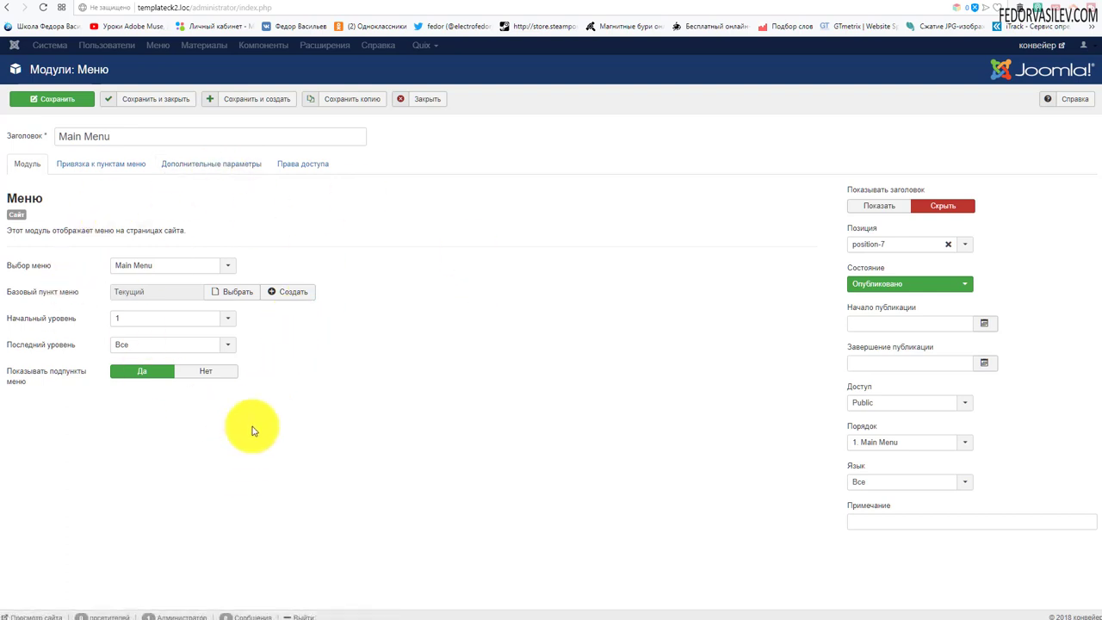
click(430, 100)
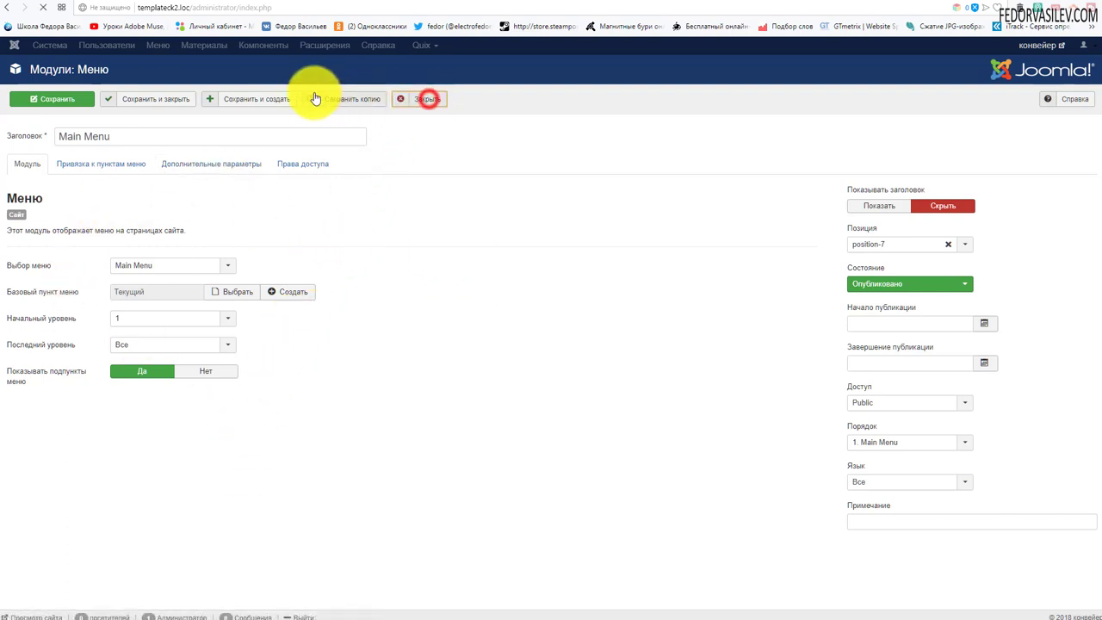
Install the extension package com_mobilemenuck_1.0.5.zip from the local folder through the Joomla extension installer
click(353, 45)
mouse_move(434, 63)
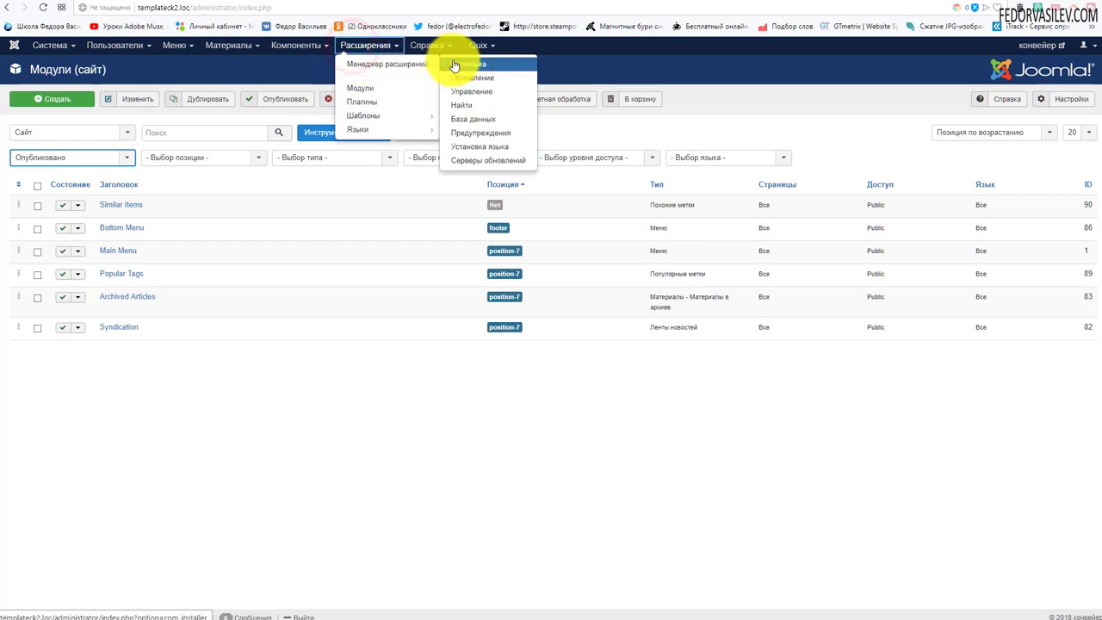
click(500, 66)
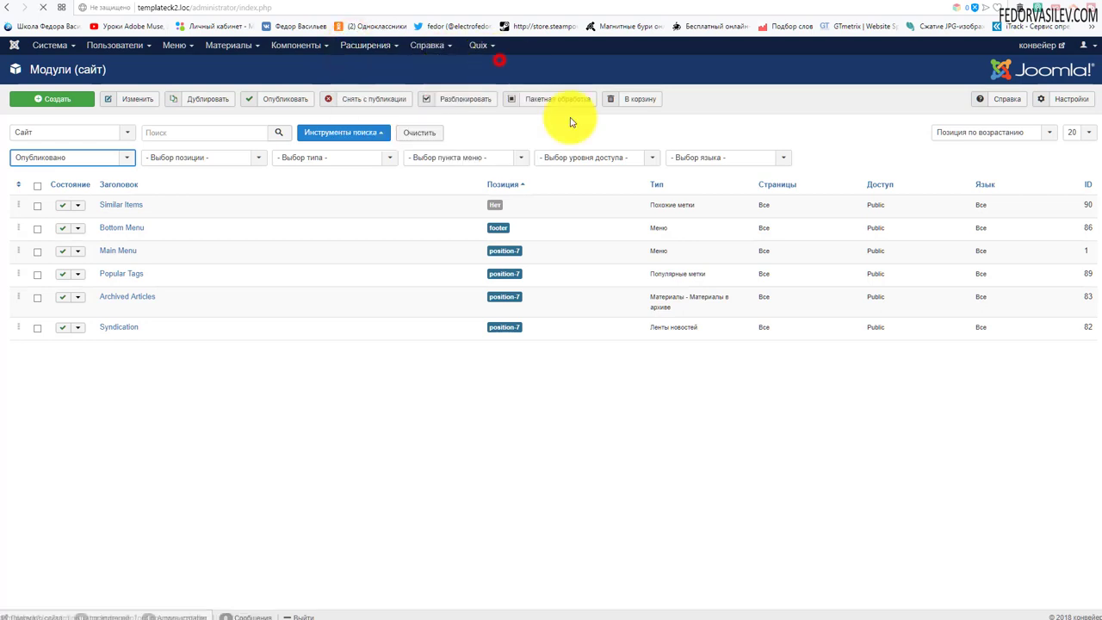
click(984, 603)
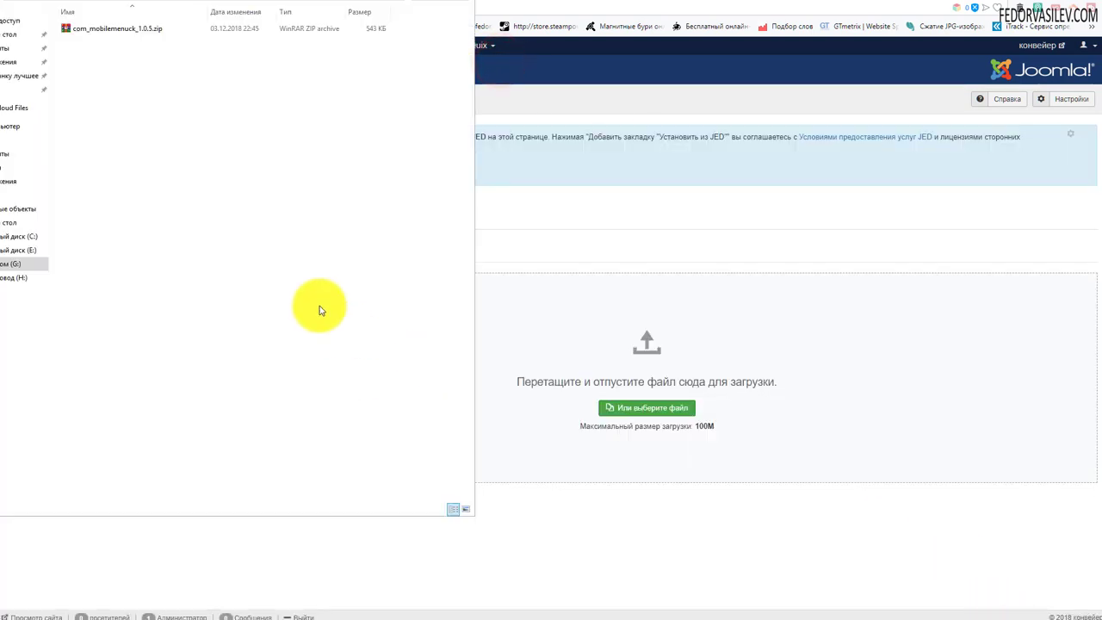
click(133, 29)
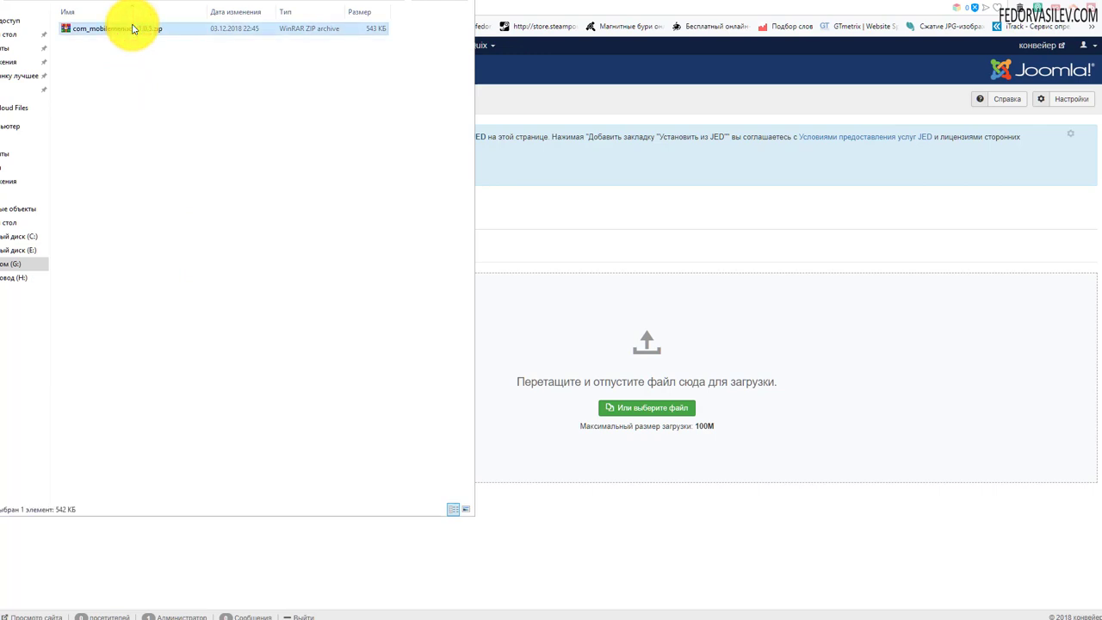
drag(132, 28, 562, 320)
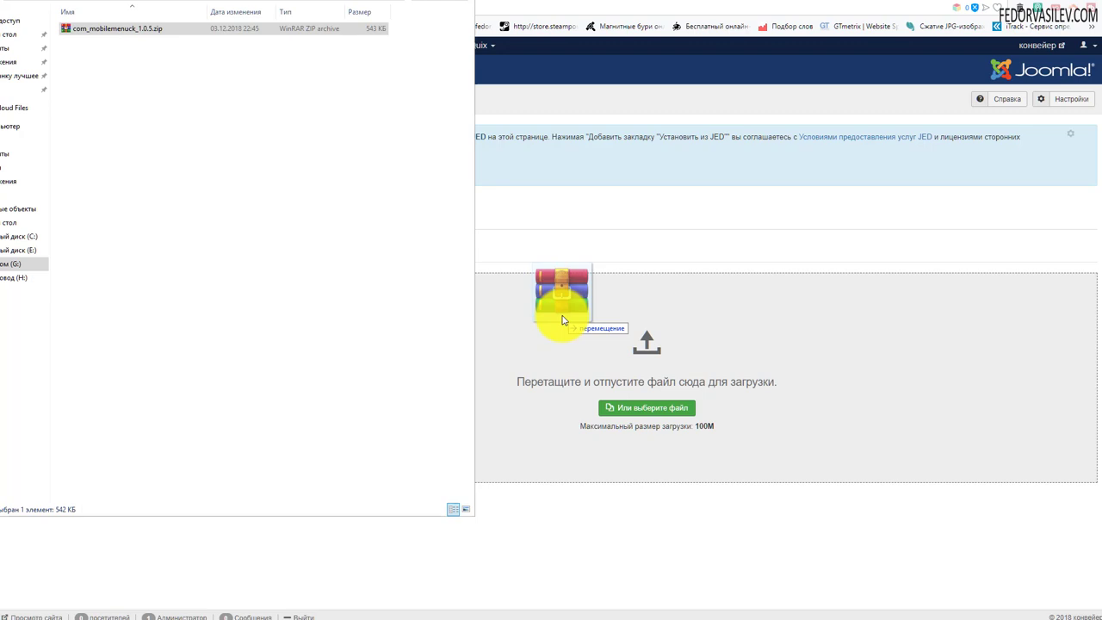
drag(562, 320, 562, 320)
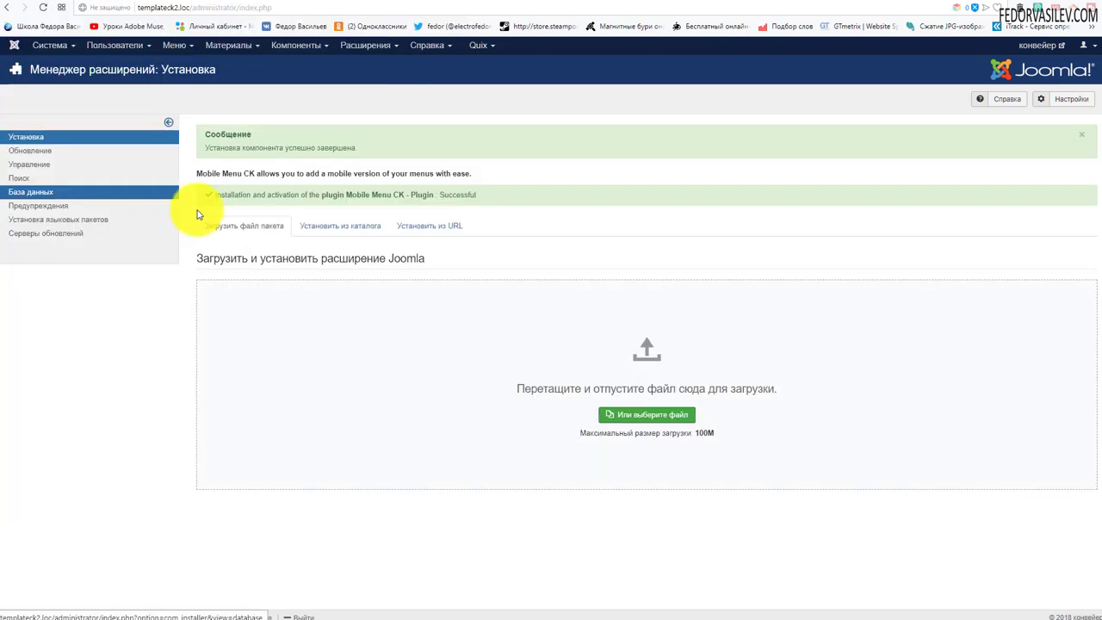
Open the Home item of the Main Menu and examine its Mobile Menu CK options
click(177, 46)
mouse_move(197, 124)
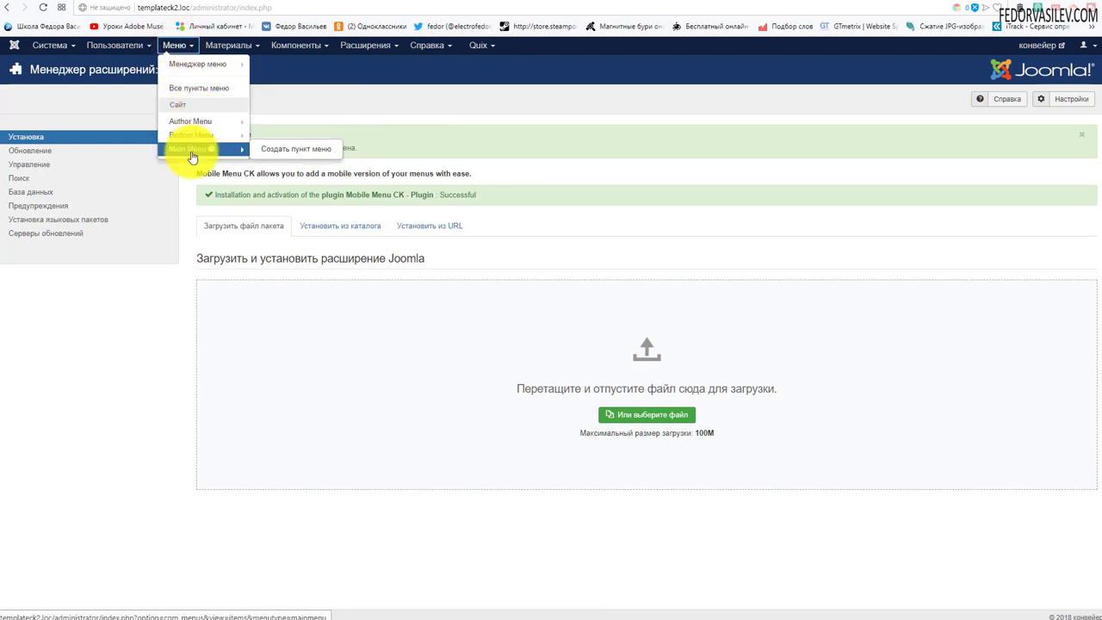
click(189, 150)
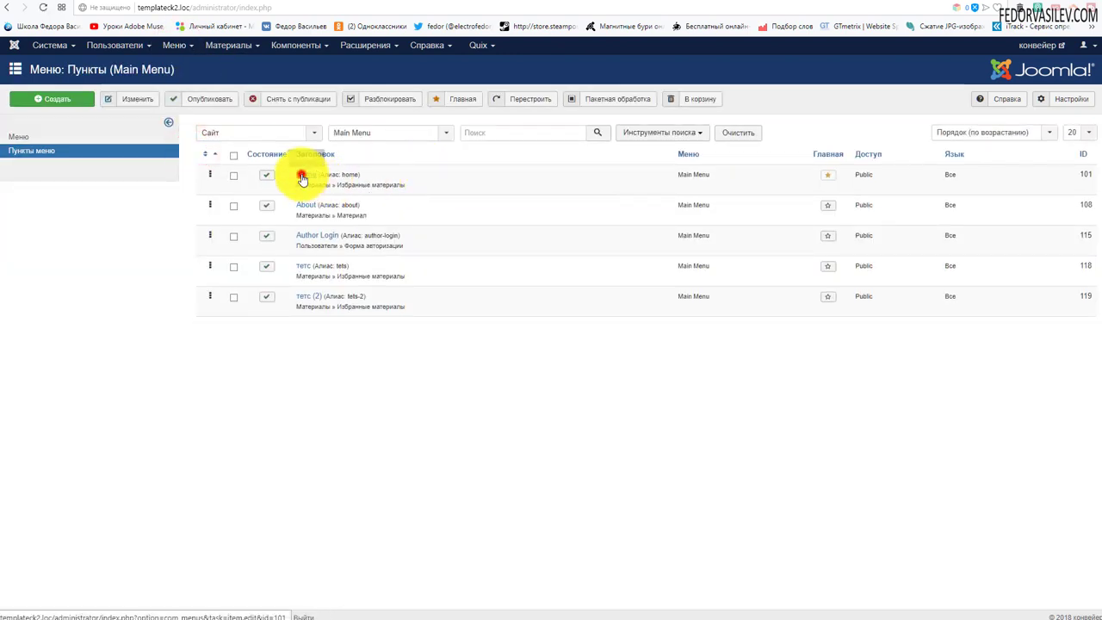
click(304, 174)
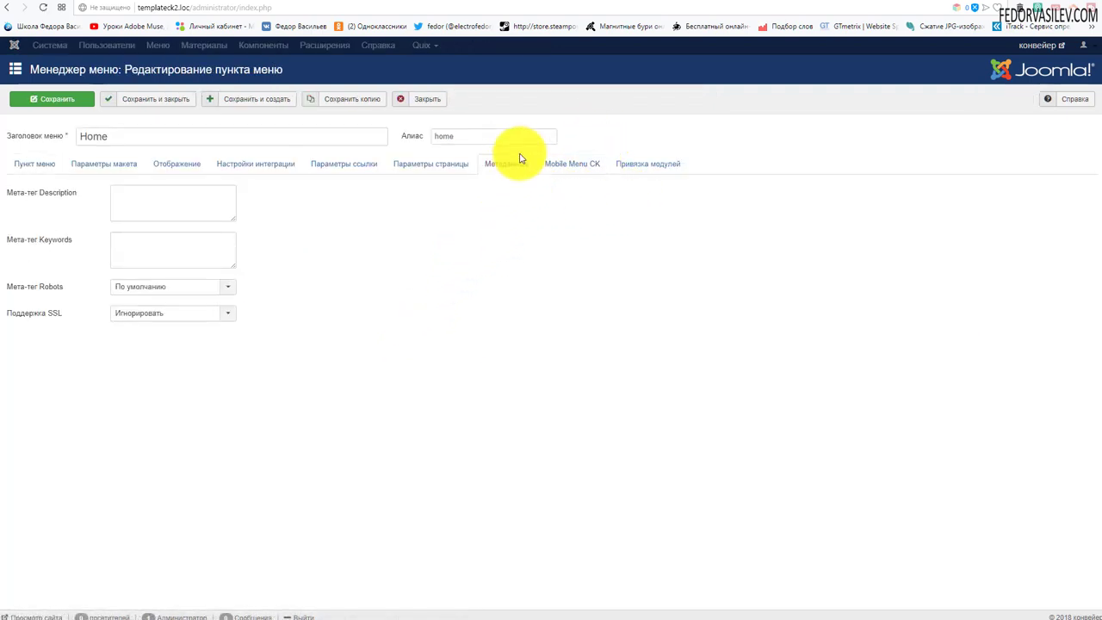
click(577, 166)
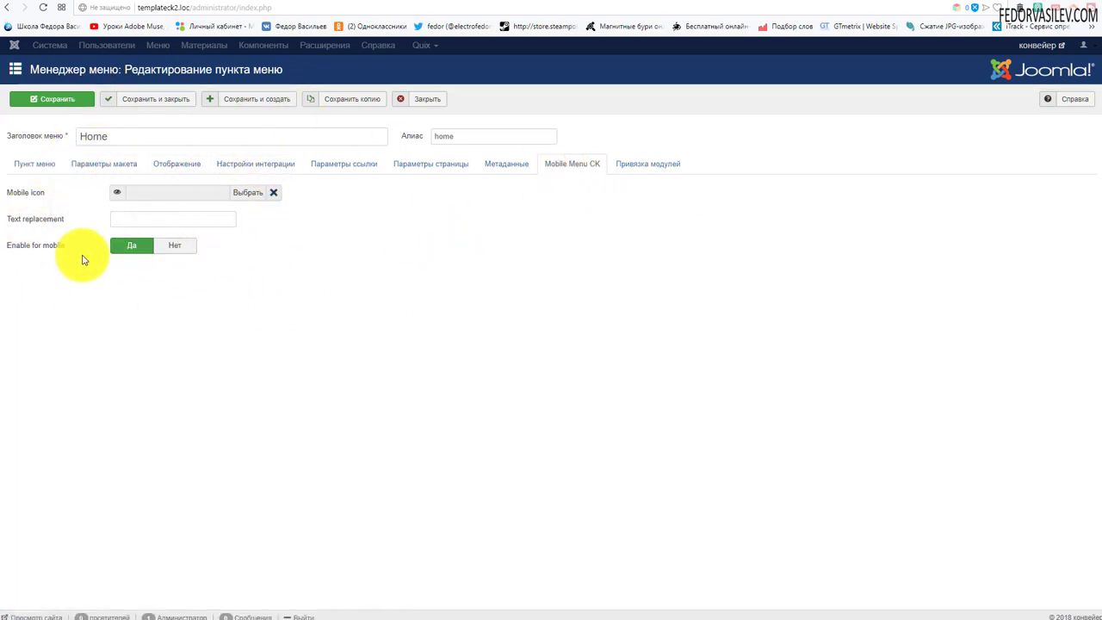
Examine the Home item's Mobile icon, Text replacement and Enable for mobile options, try the mobile toggle, and leave the item without saving
mouse_move(21, 202)
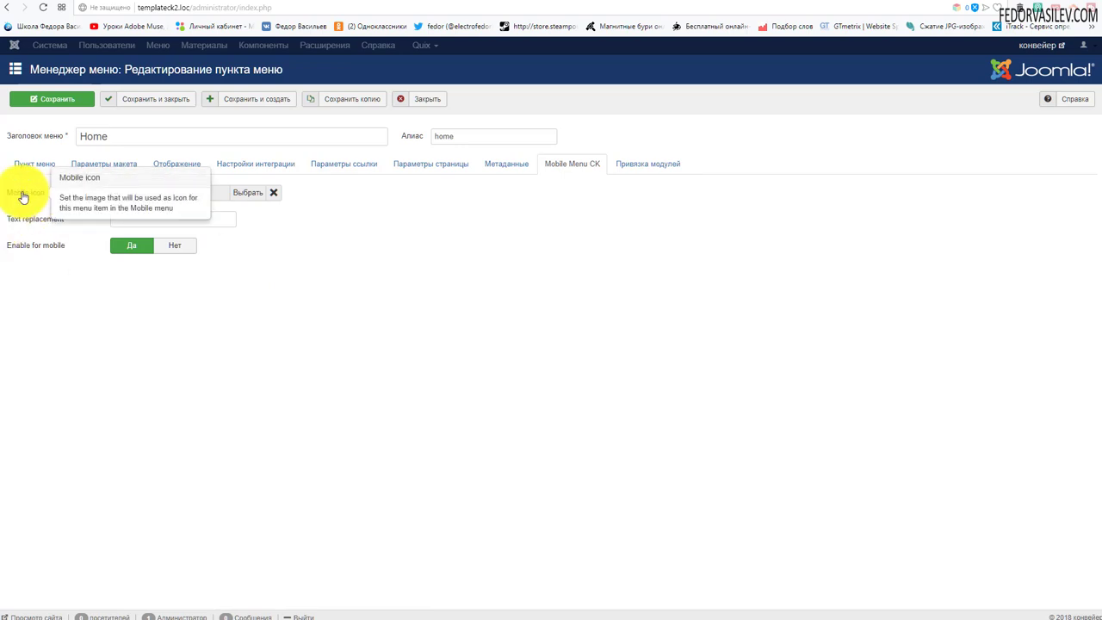
mouse_move(34, 225)
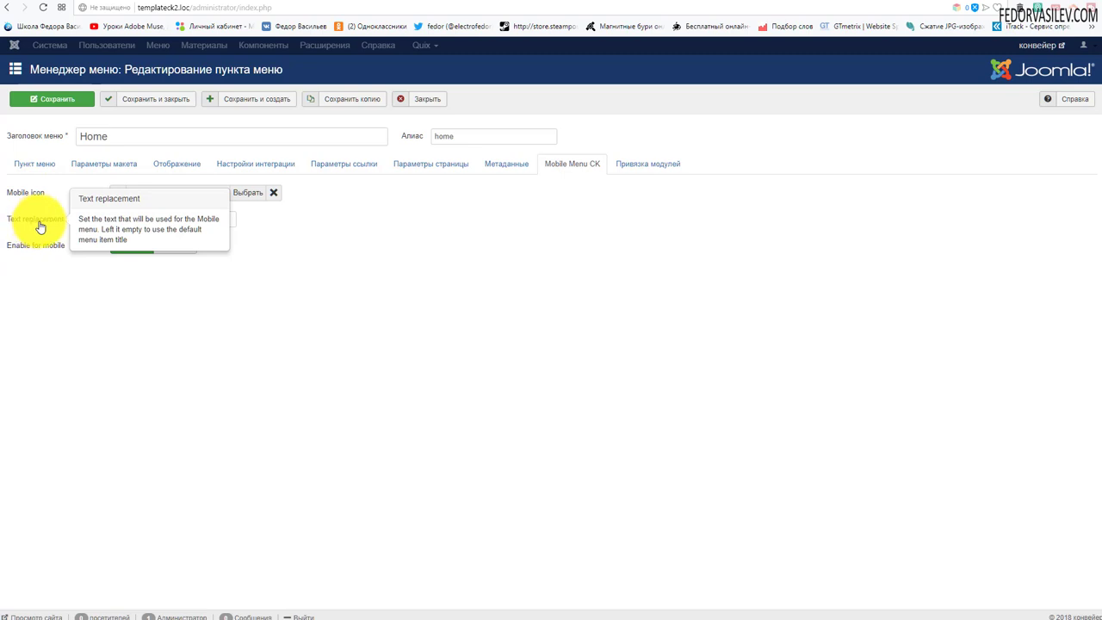
click(475, 257)
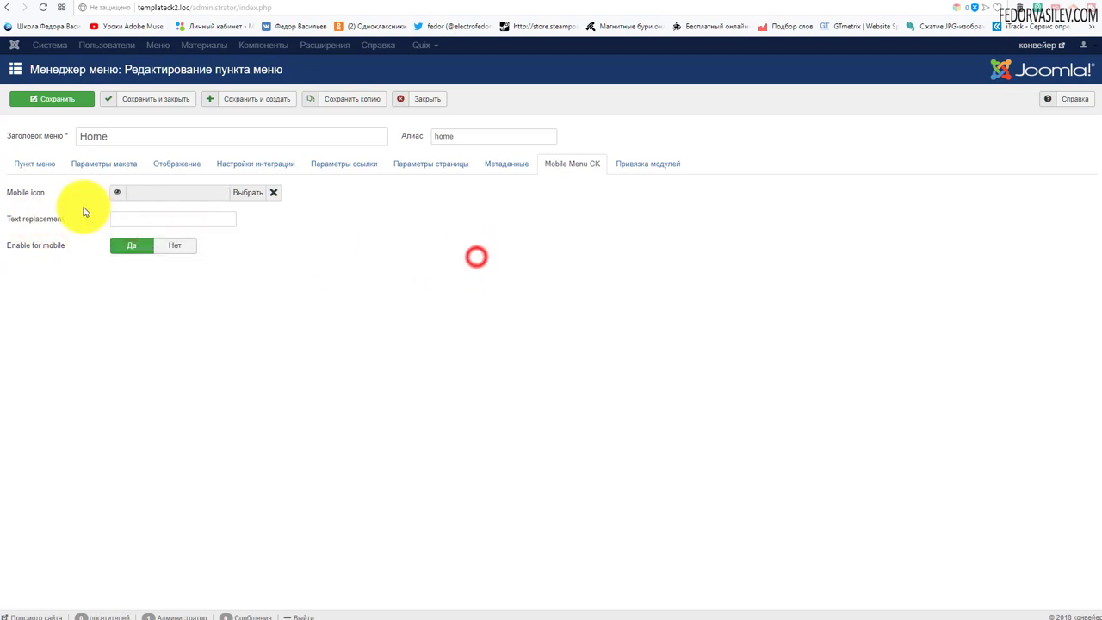
click(113, 135)
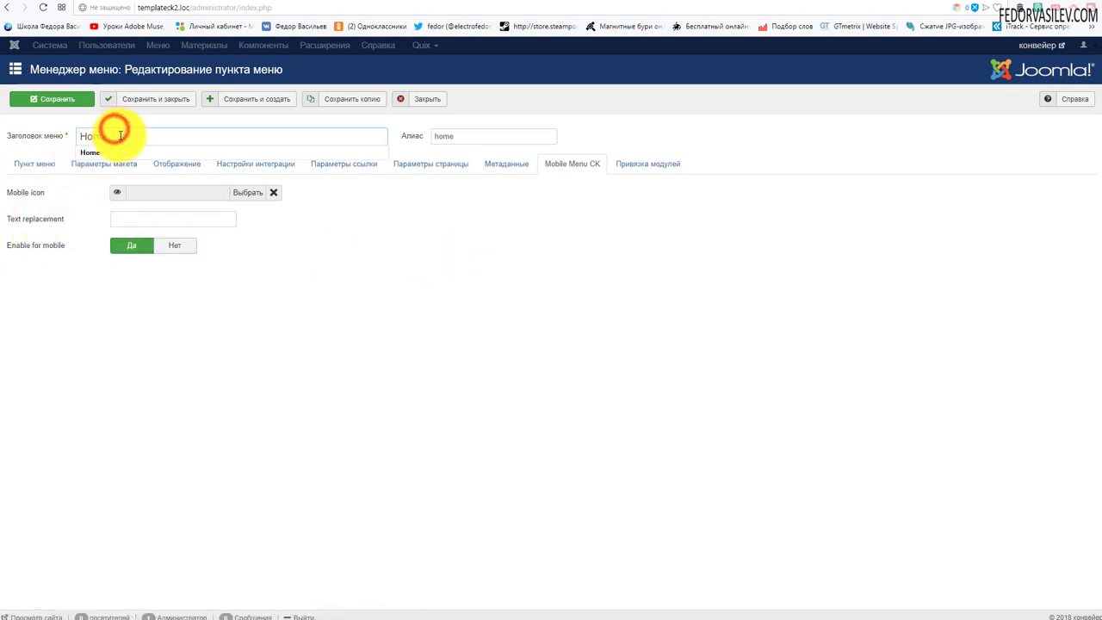
click(399, 275)
click(41, 130)
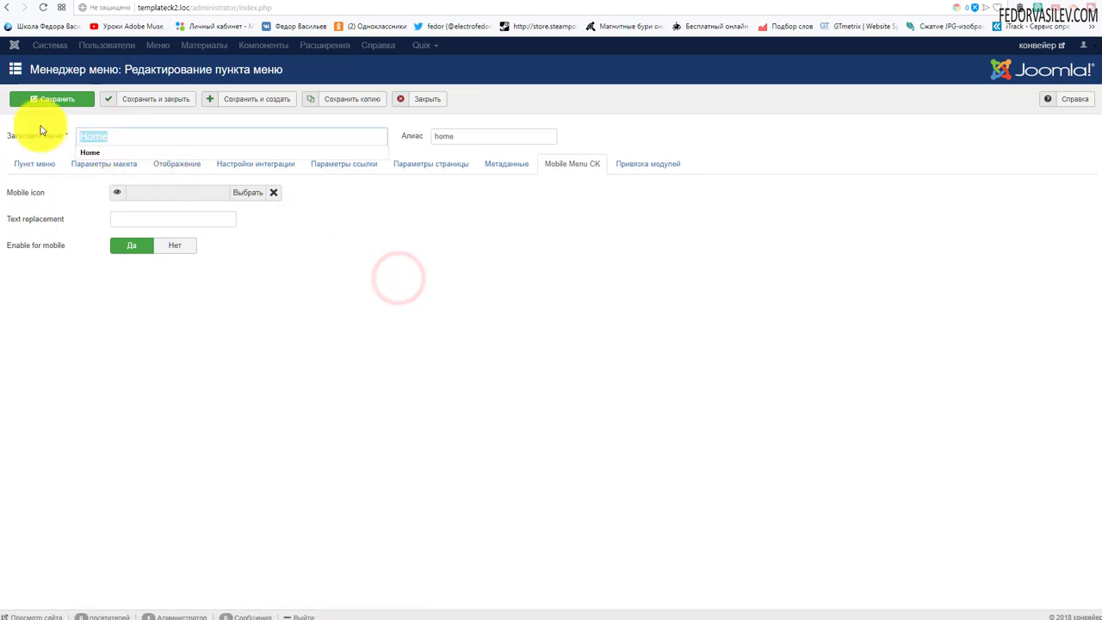
click(326, 239)
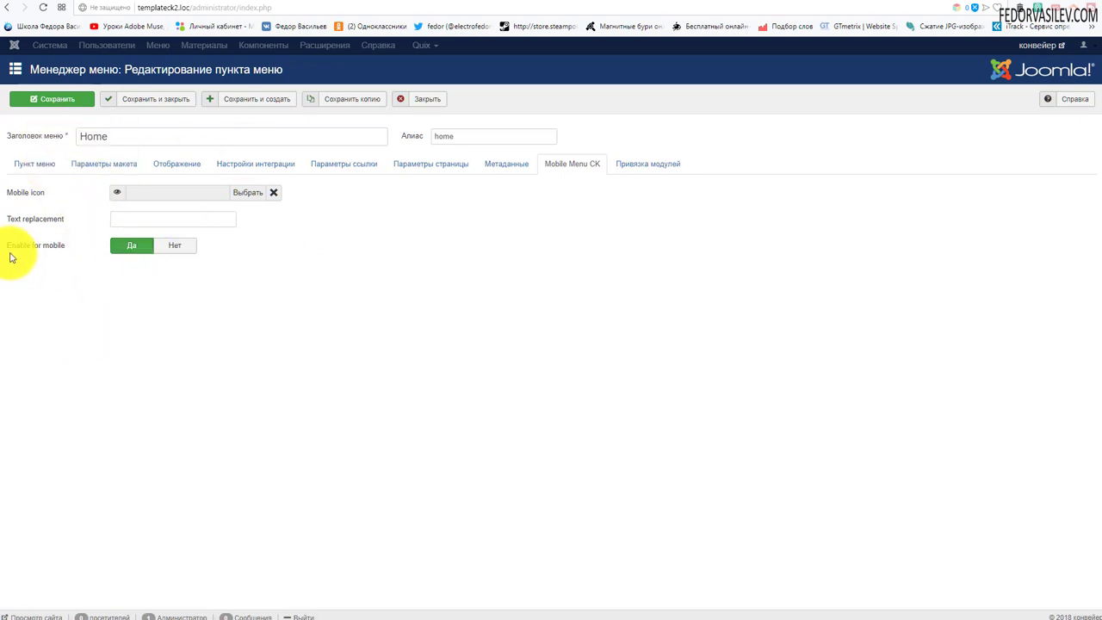
click(172, 246)
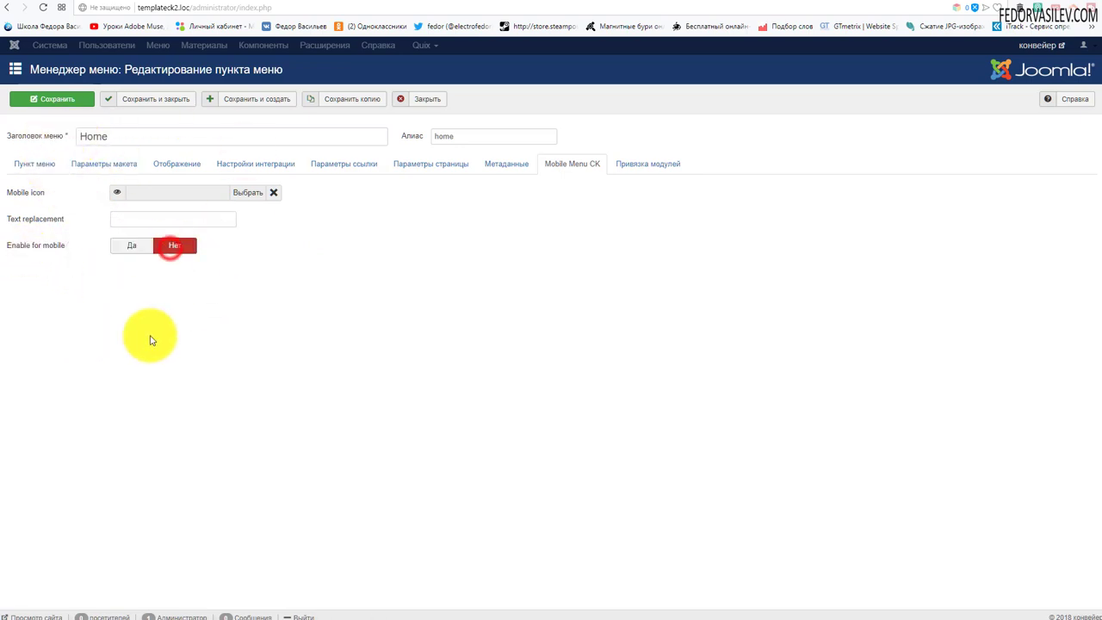
click(131, 245)
key(alt+Left)
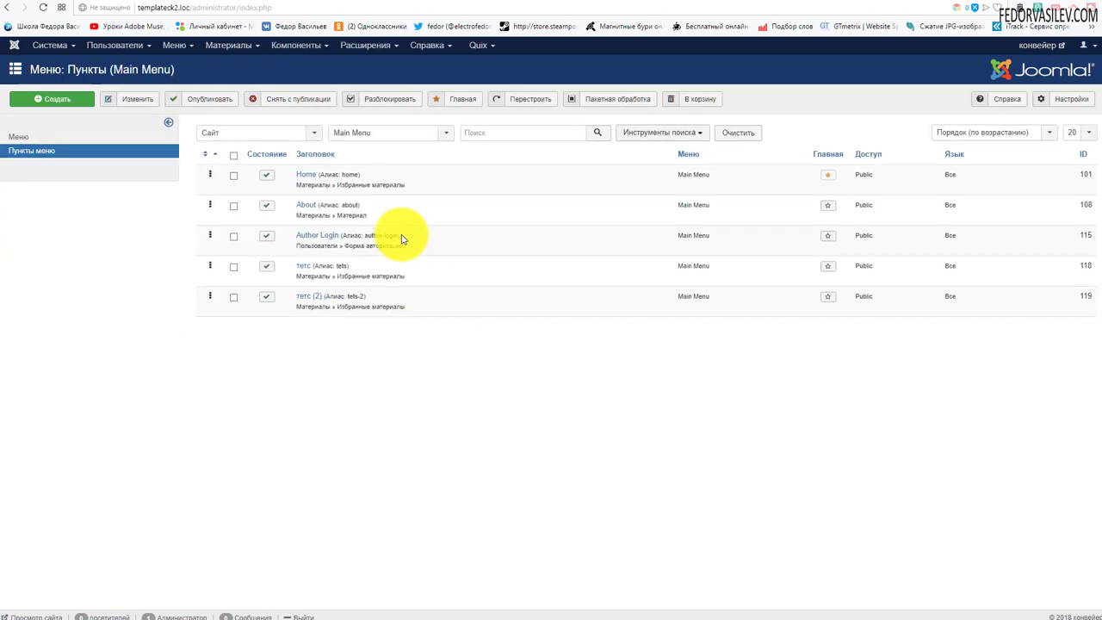
Open the published Main Menu site module, examine its Mobile Menu CK settings, and close it without saving
mouse_move(376, 43)
click(375, 89)
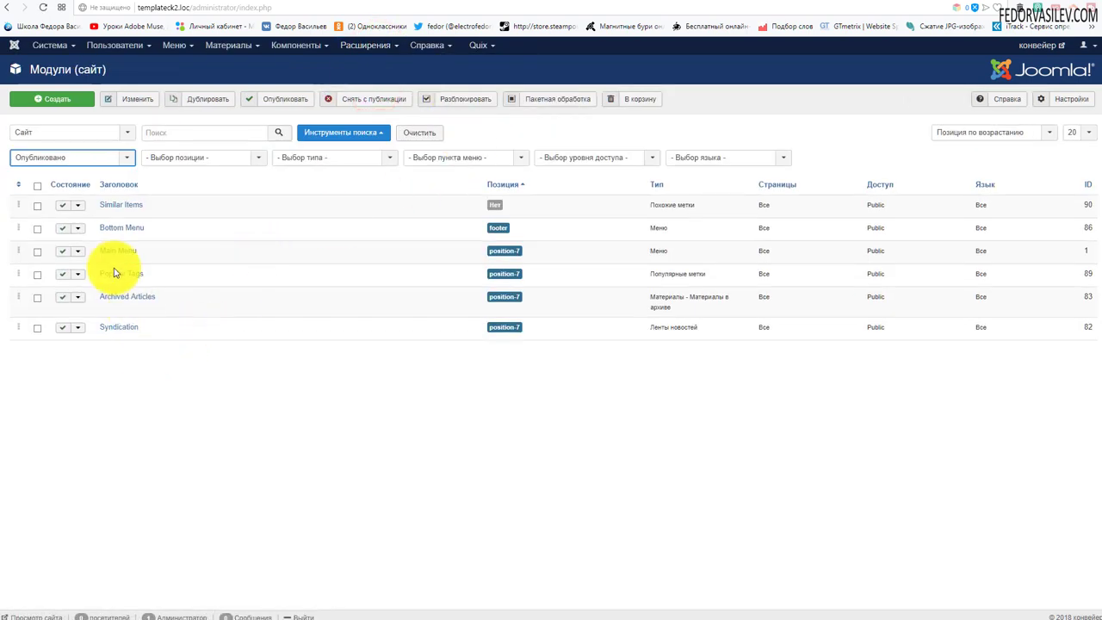
click(115, 252)
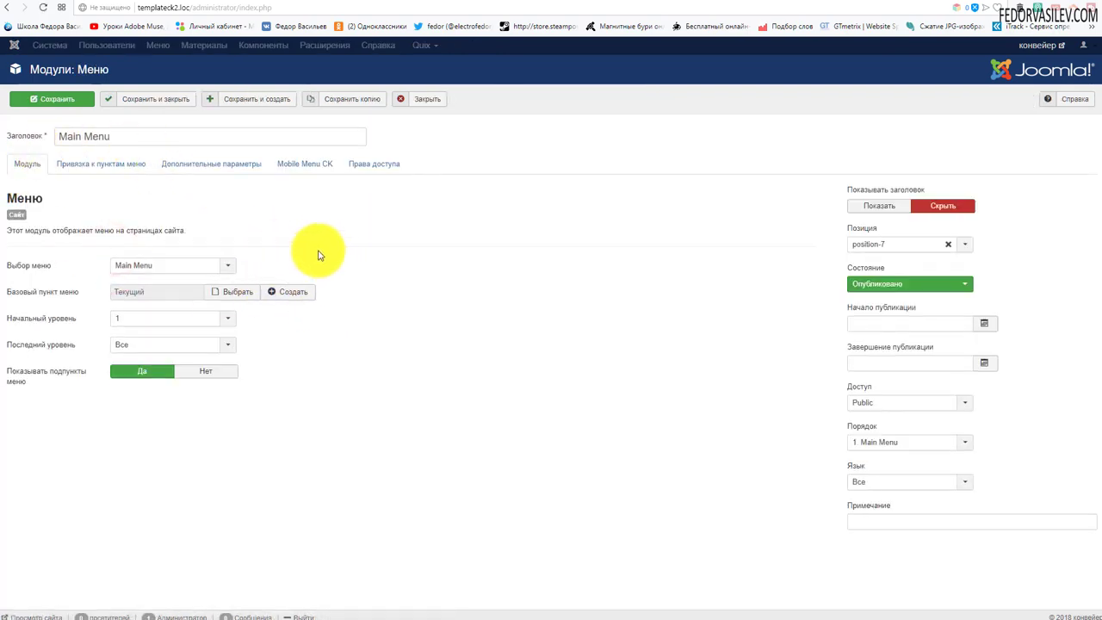
click(300, 172)
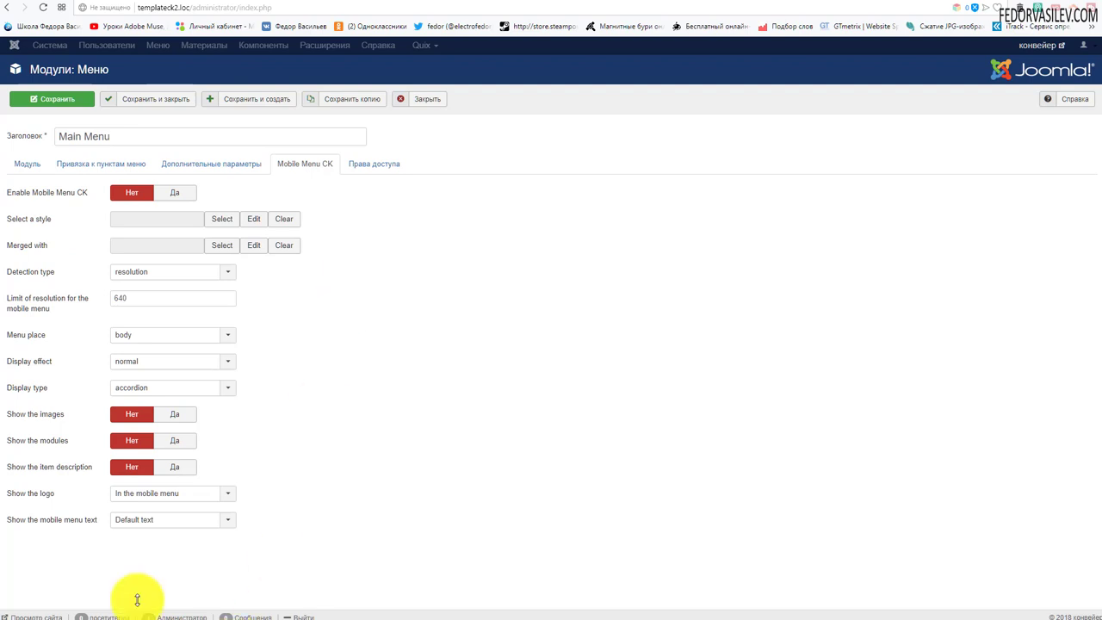
click(420, 99)
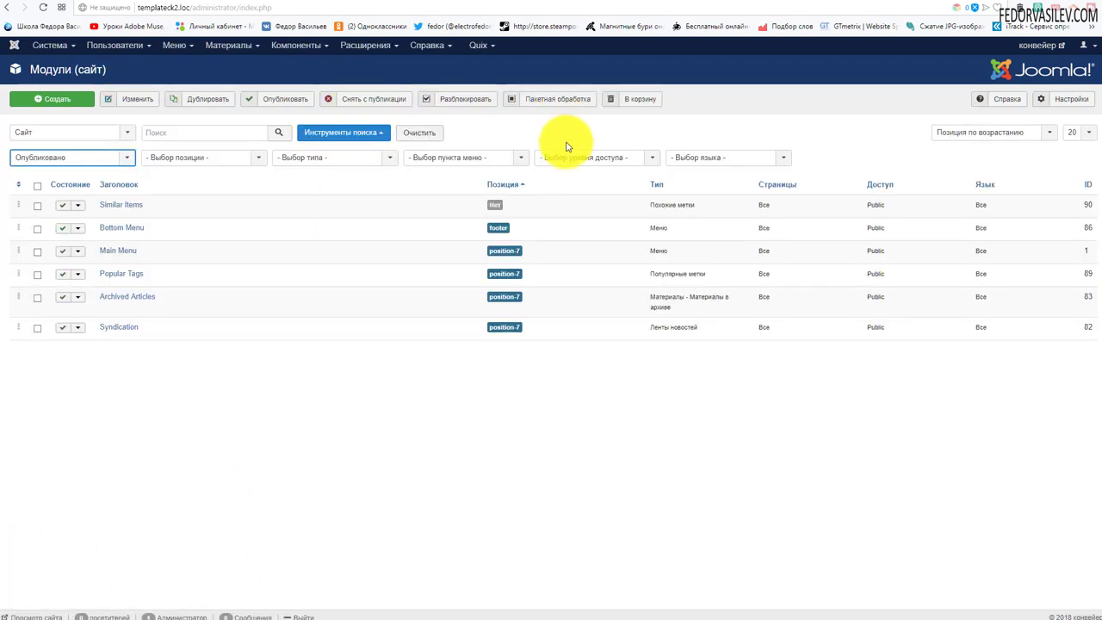
Sort the plugin list by descending ID, check the System - Mobile Menu CK plugin's settings, and close it without saving
click(288, 47)
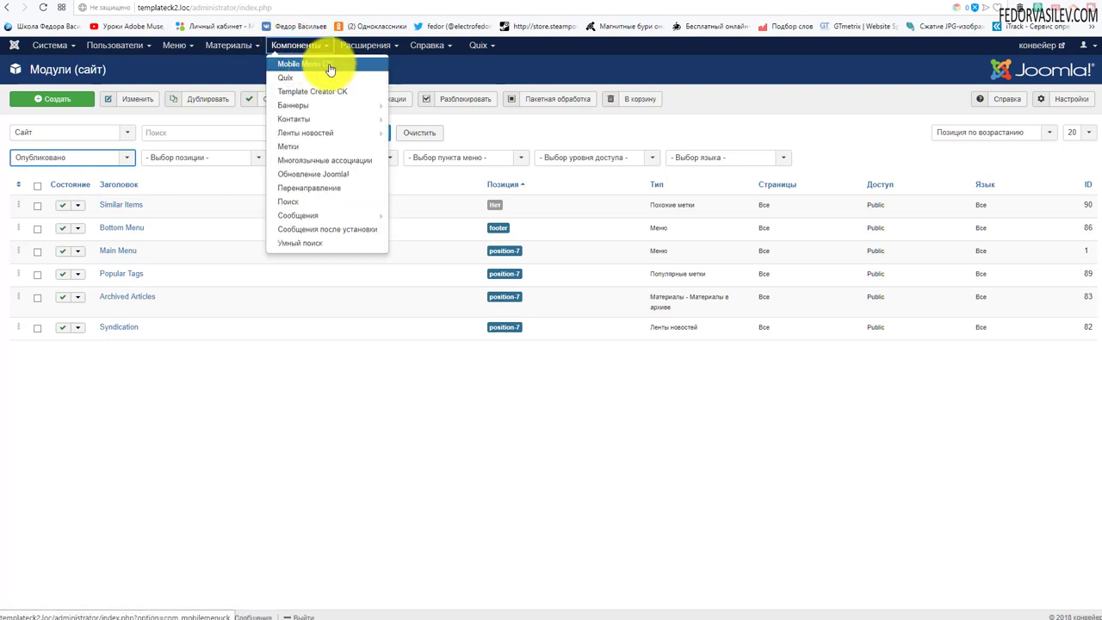
click(366, 45)
click(378, 103)
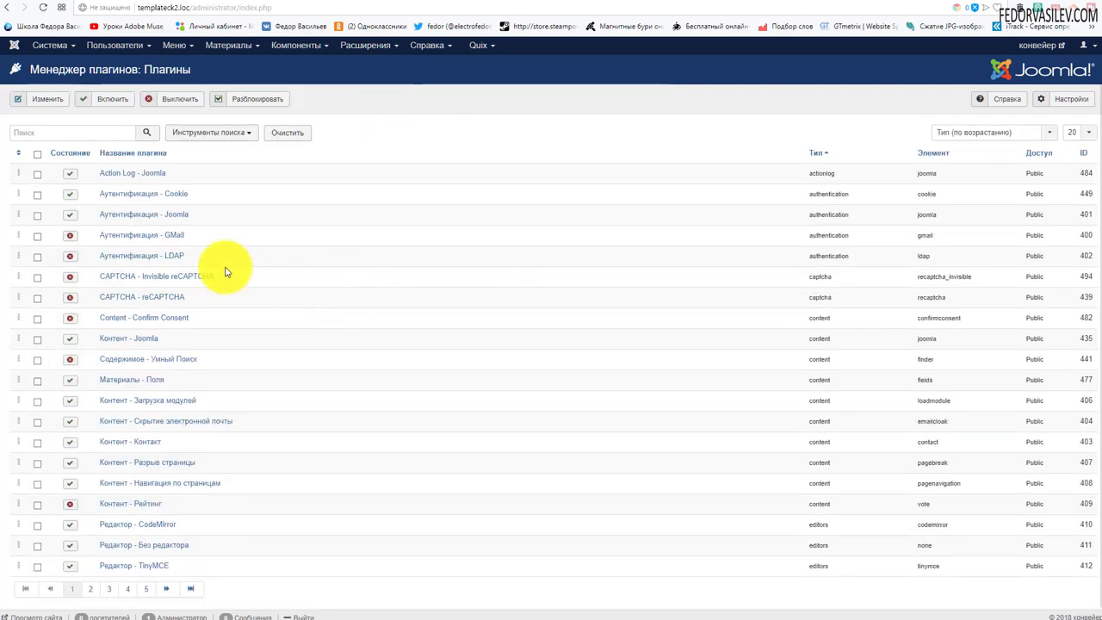
click(1078, 153)
click(1076, 153)
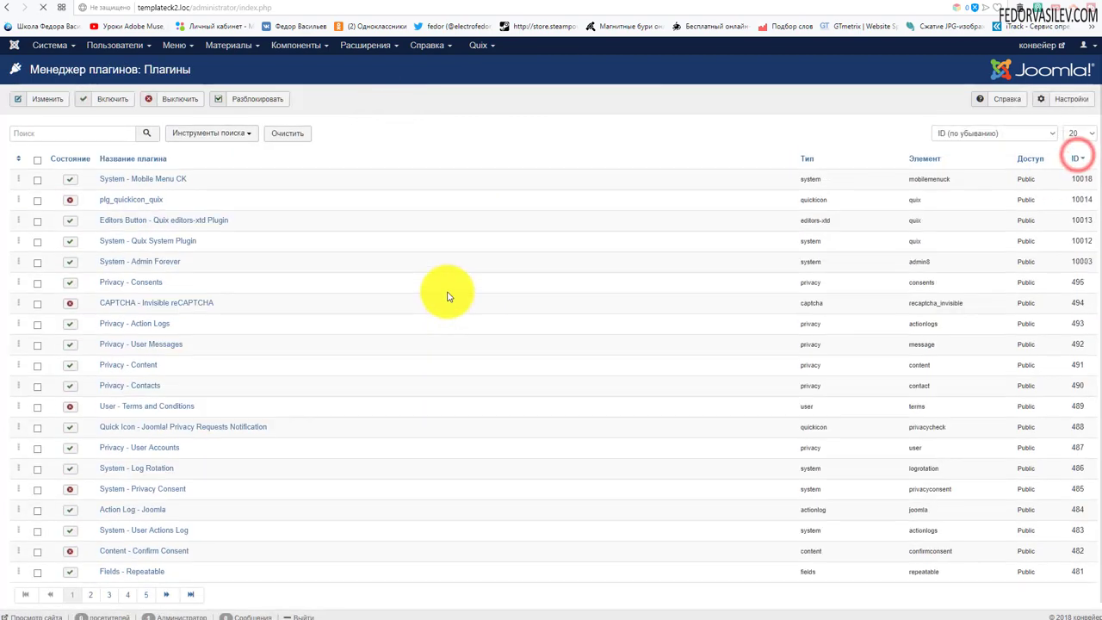
click(190, 173)
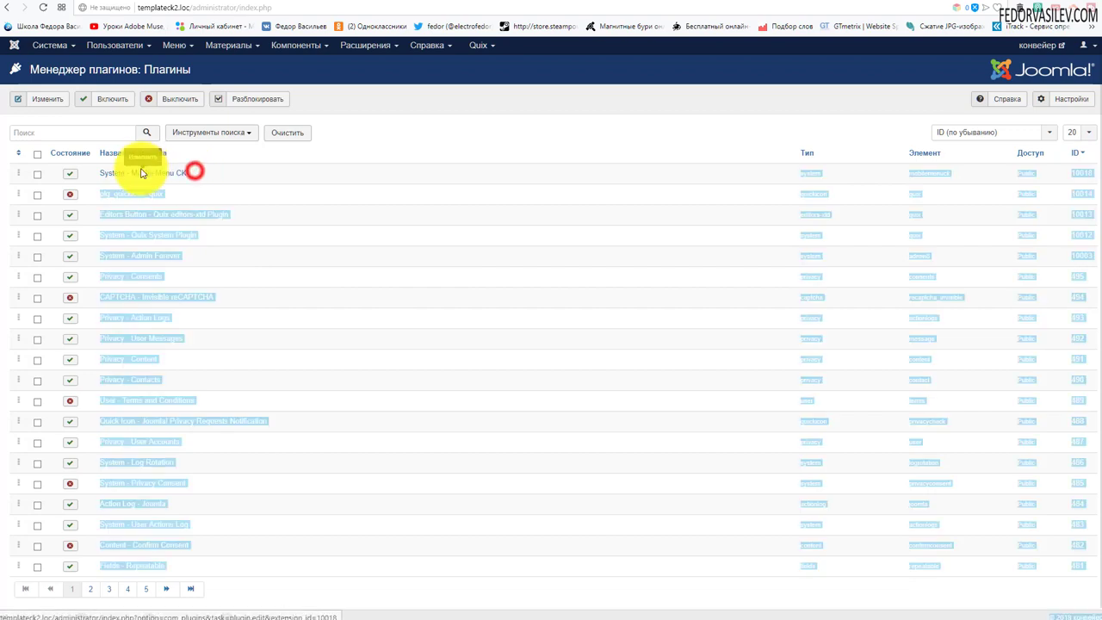
click(147, 174)
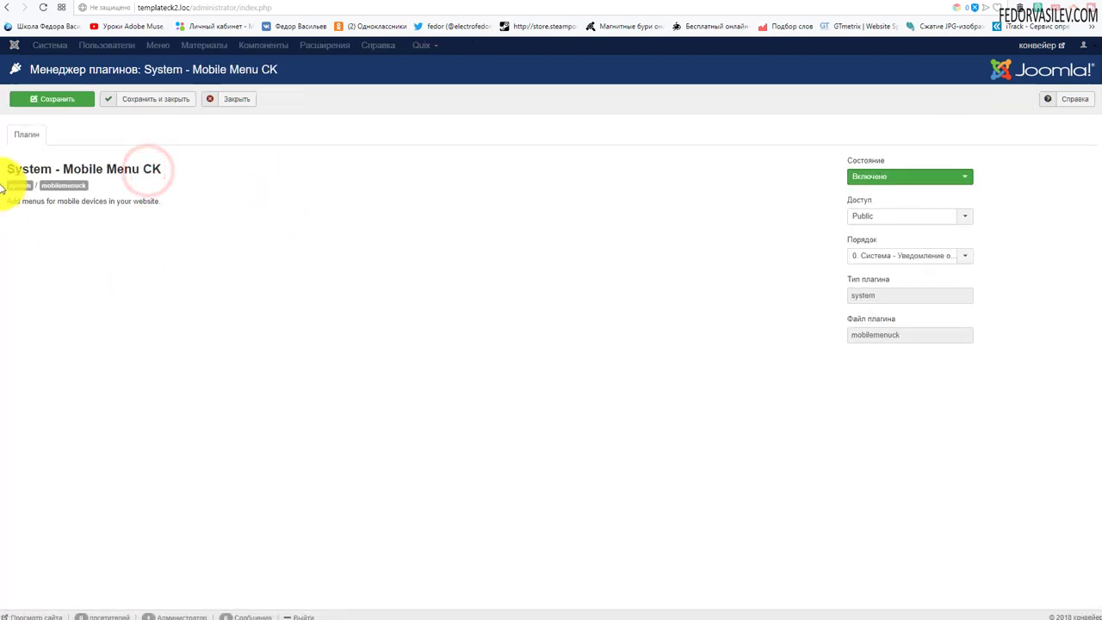
click(242, 100)
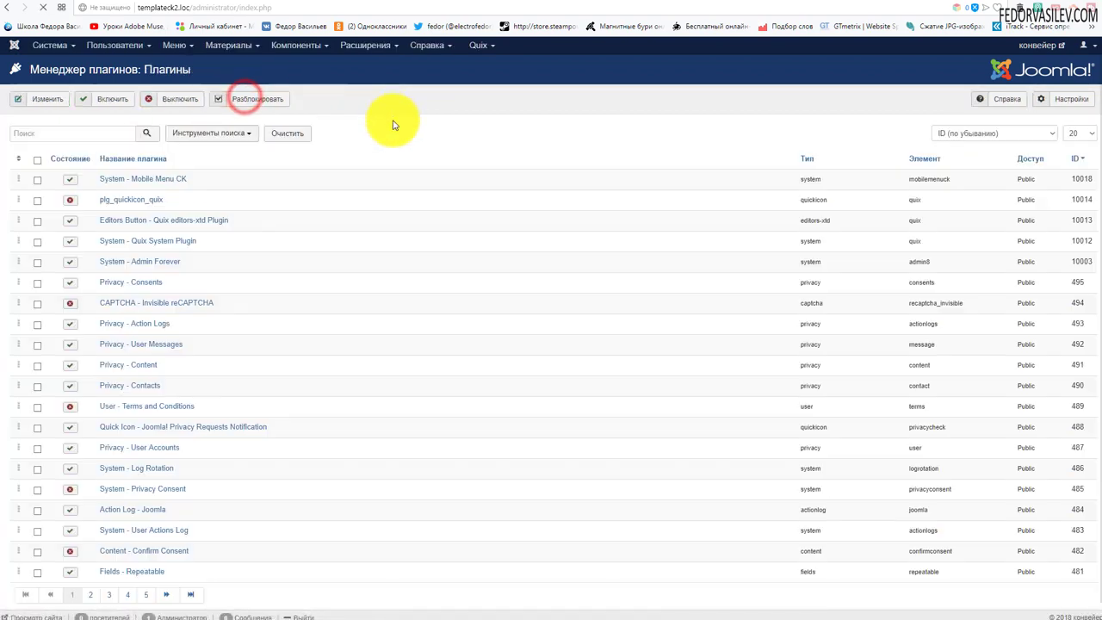
Open the menu list of the Mobile Menu CK component and check the current menu in the site's reloaded 320-pixel preview
click(284, 49)
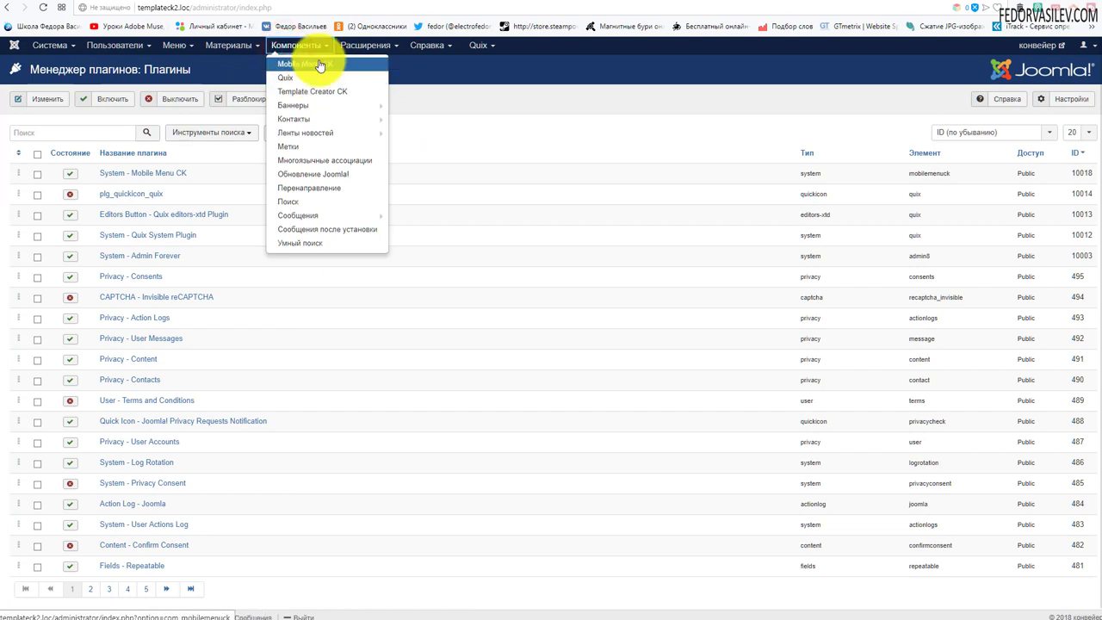
click(318, 62)
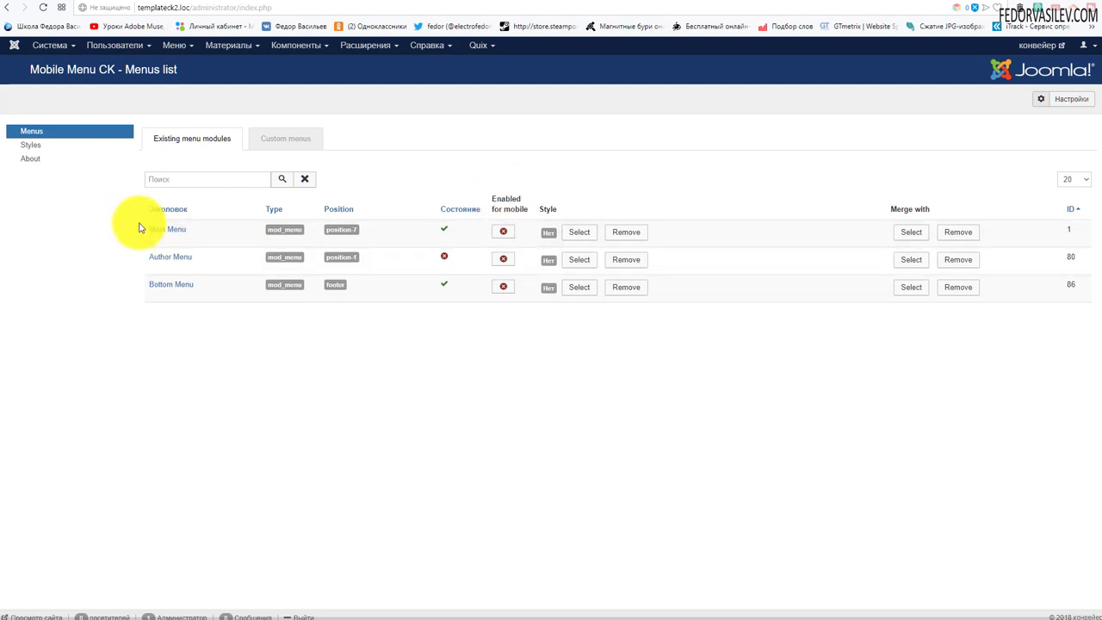
key(ctrl+Tab)
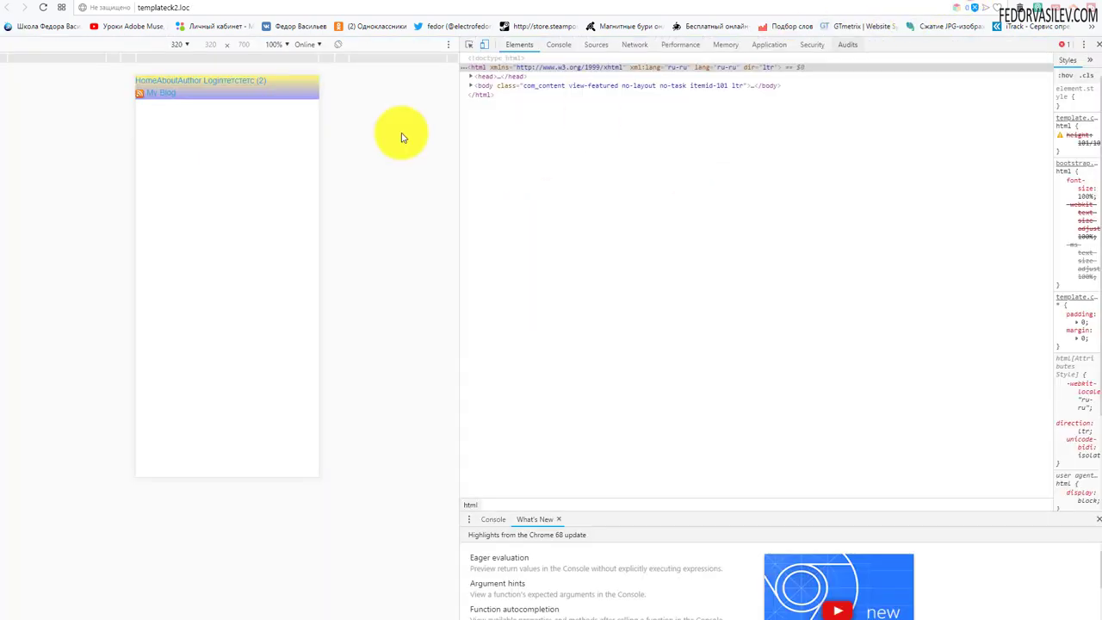
click(43, 8)
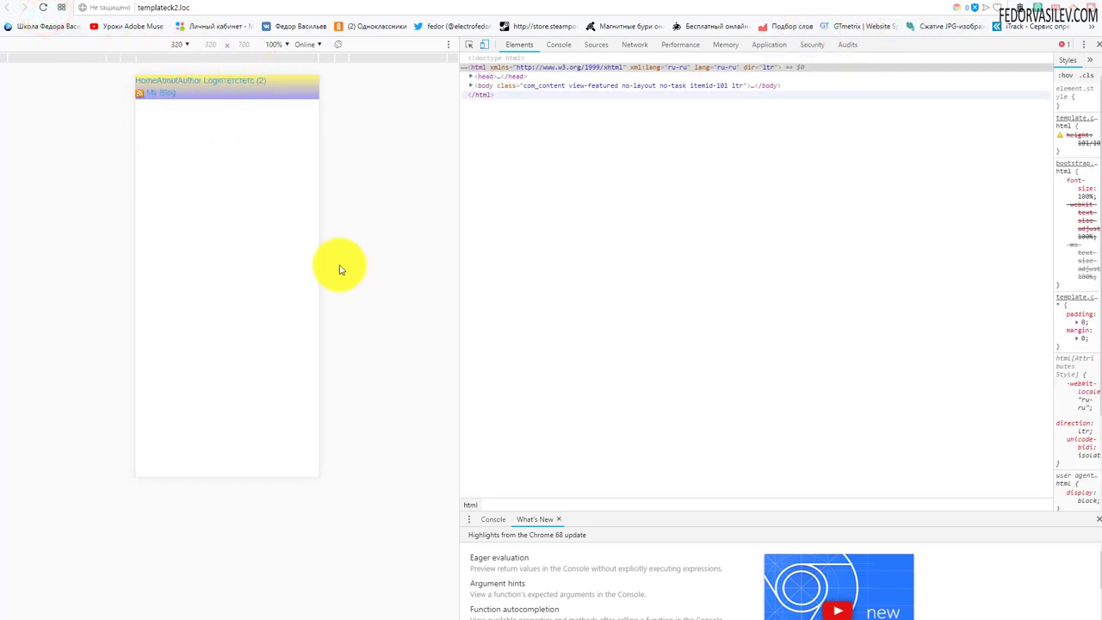
click(940, 5)
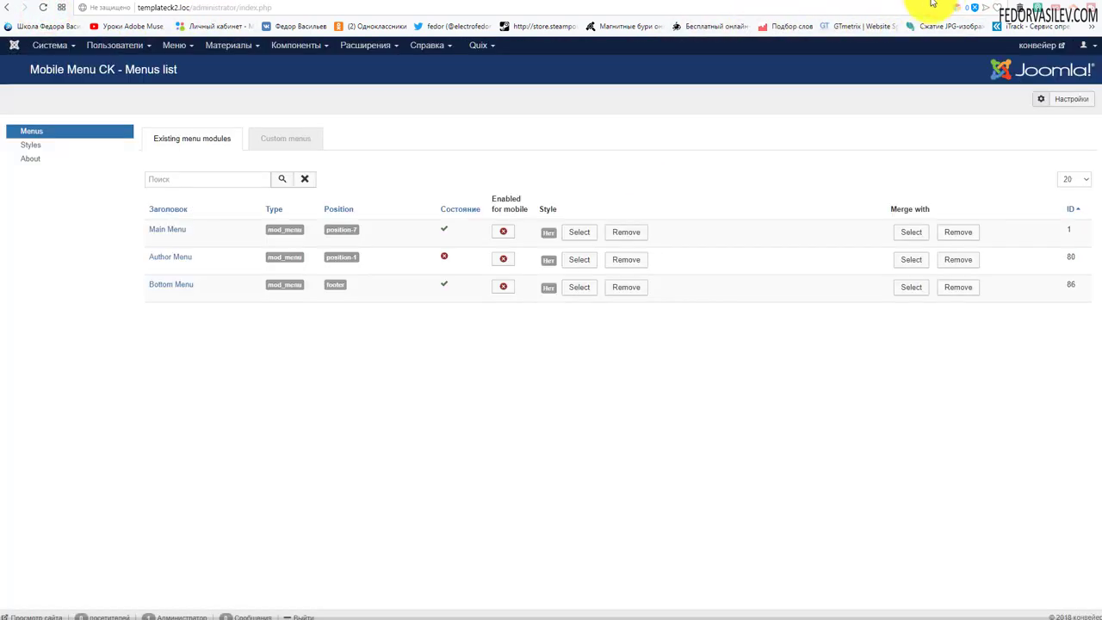
Enable the Main Menu module for mobile in the component's menu list and reload the site's mobile preview
click(505, 235)
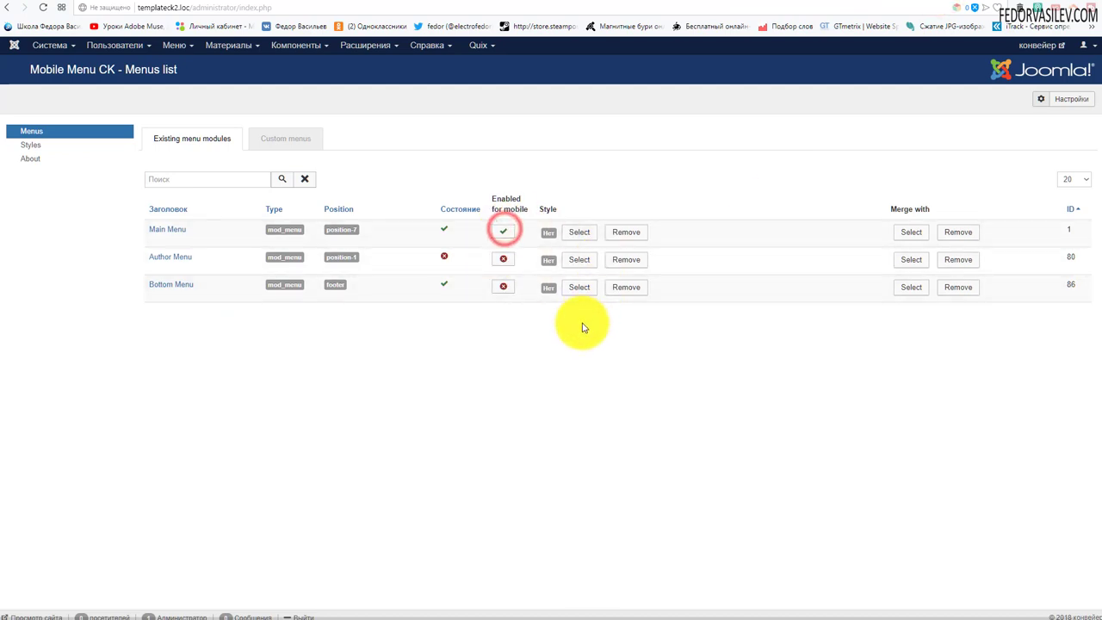
click(945, 7)
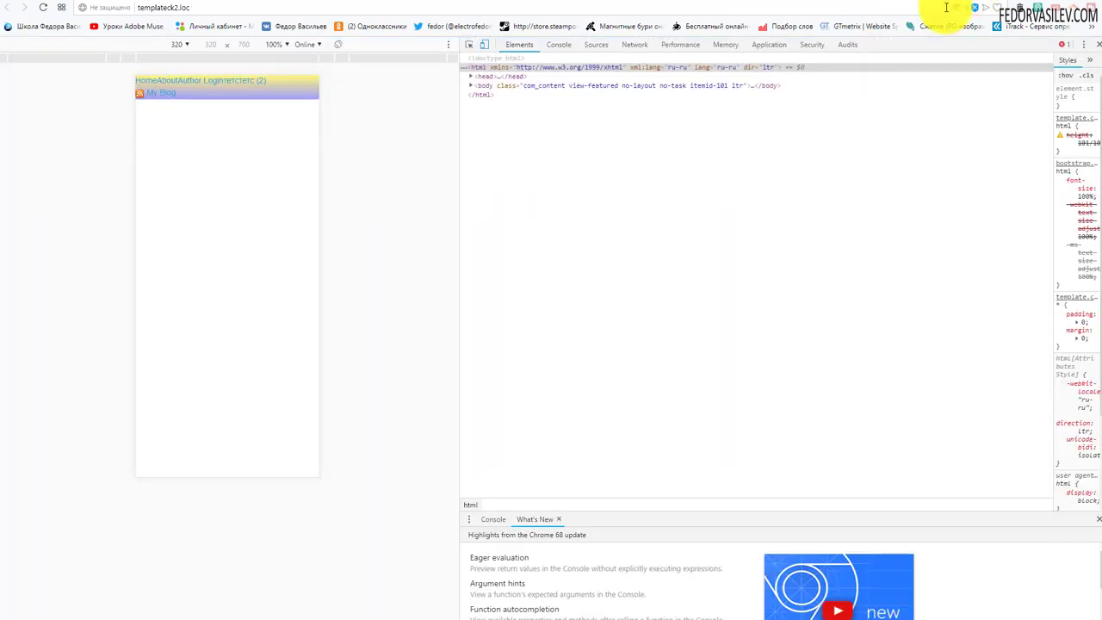
click(45, 8)
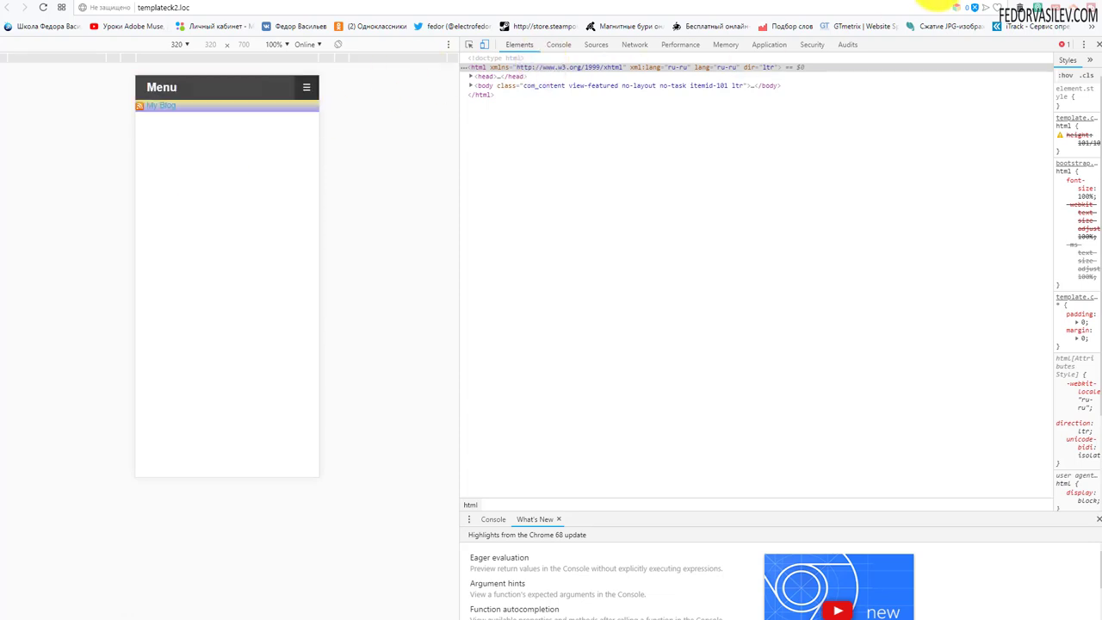
Look over the component's menu list, and test expanding and collapsing the mobile menu in the site preview
click(938, 2)
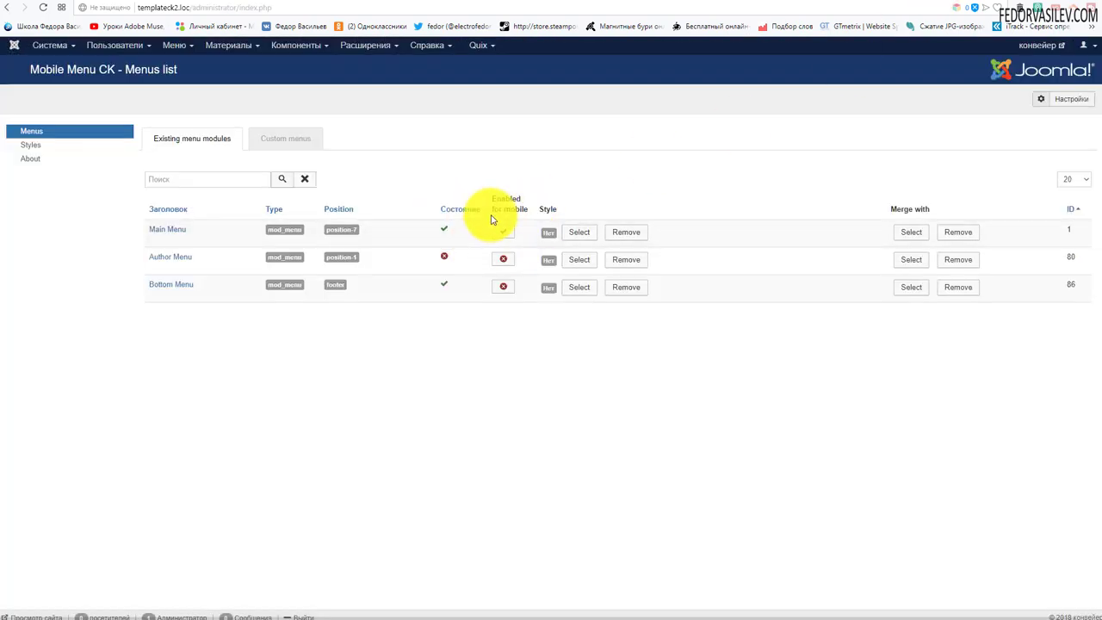
right_click(542, 207)
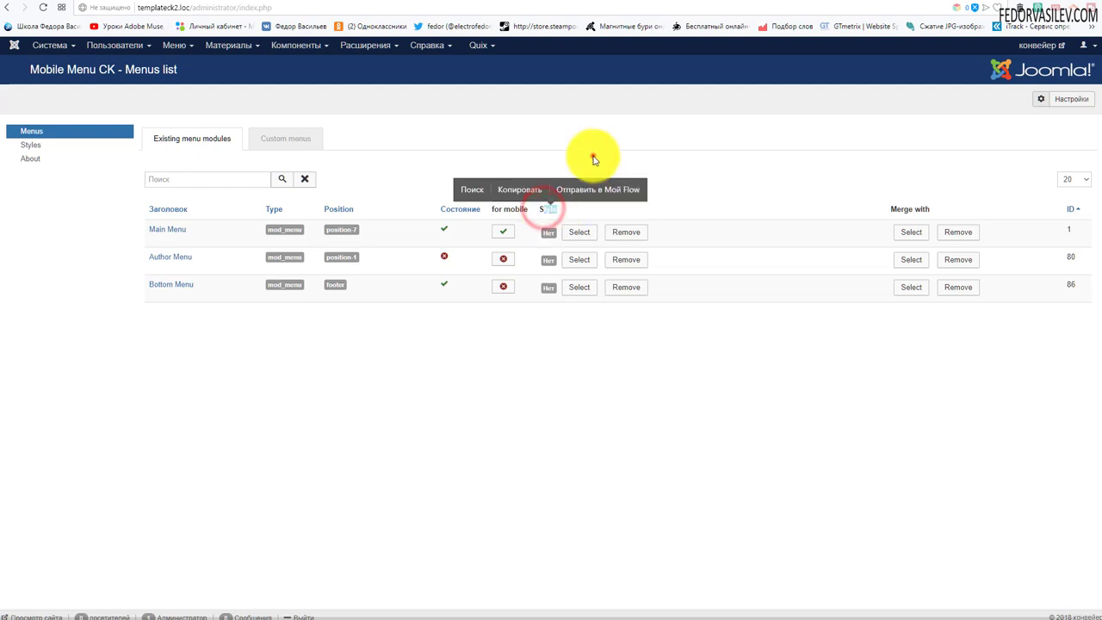
click(591, 155)
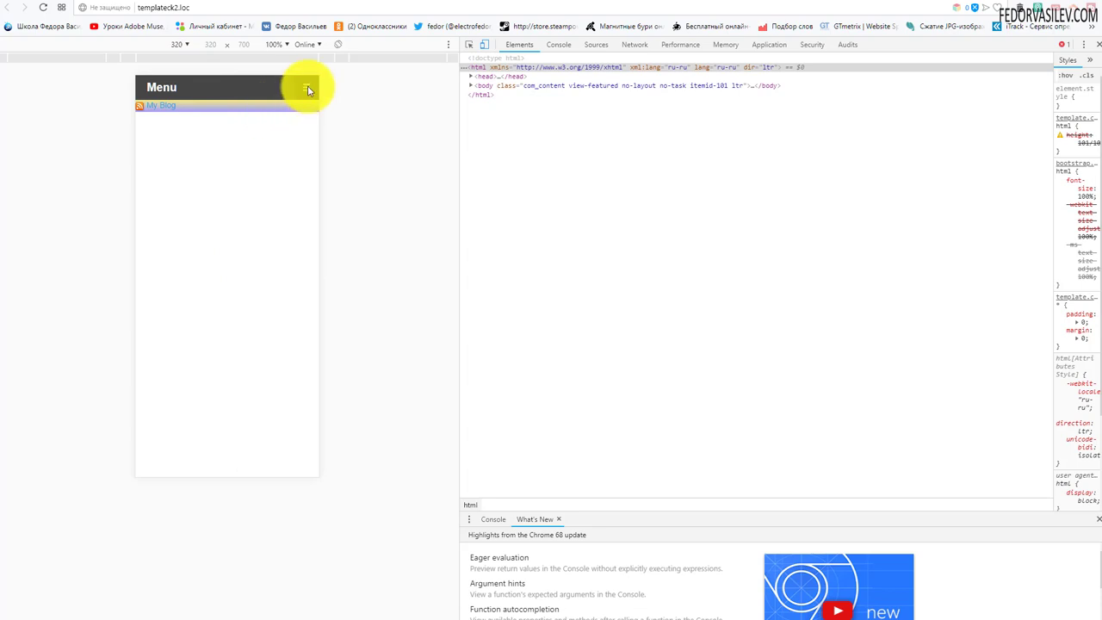
click(306, 89)
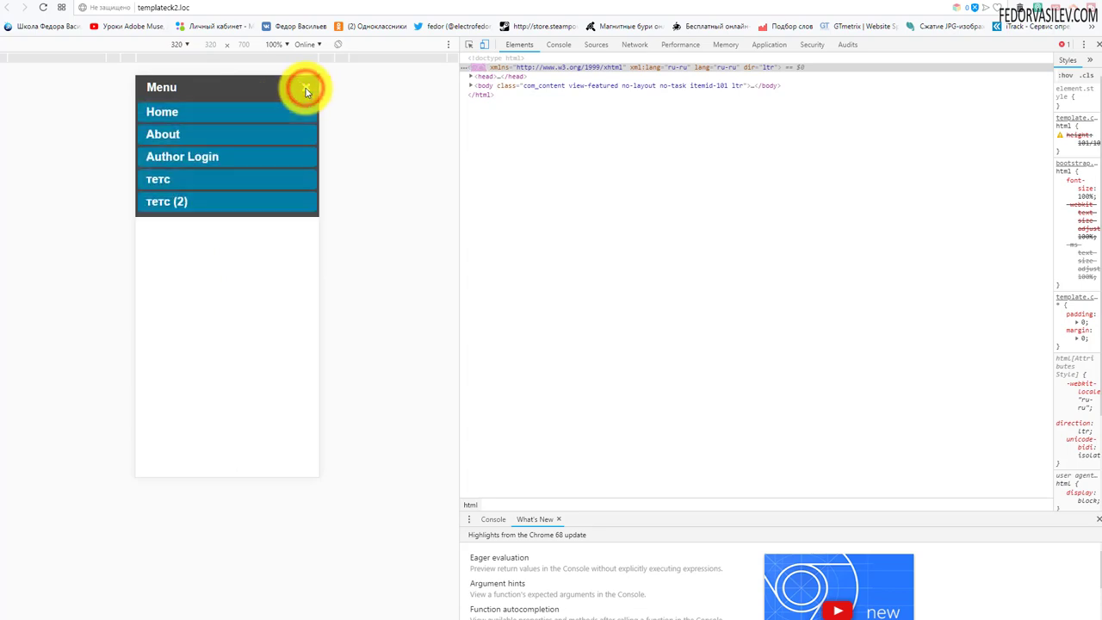
click(306, 89)
click(307, 90)
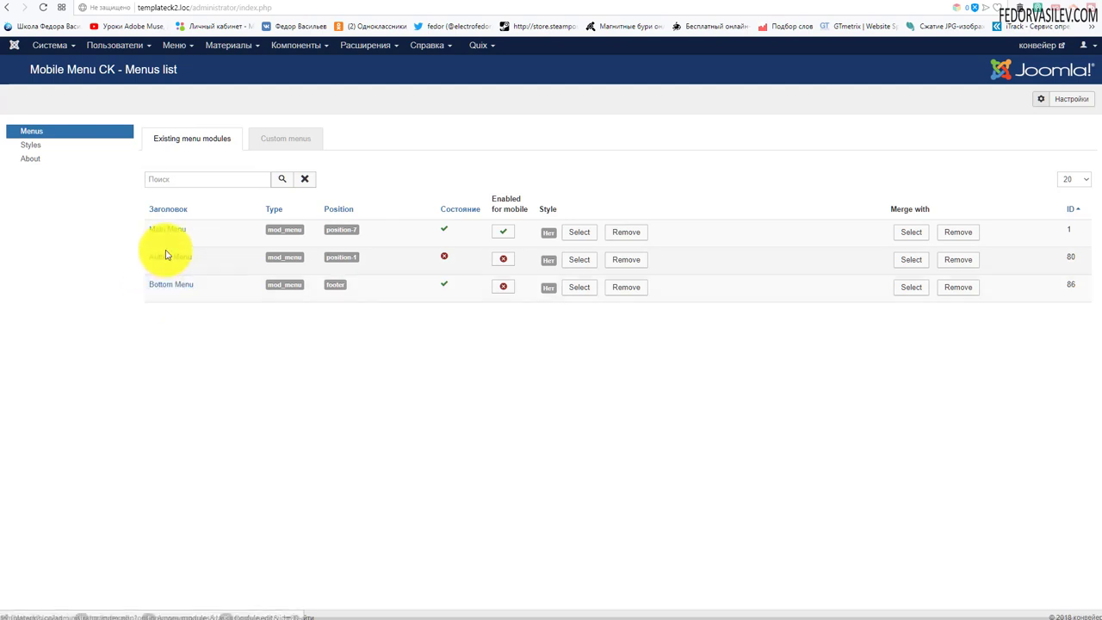
View the style choices for the Main Menu without picking one, and look at the component's About page and Styles list
click(582, 233)
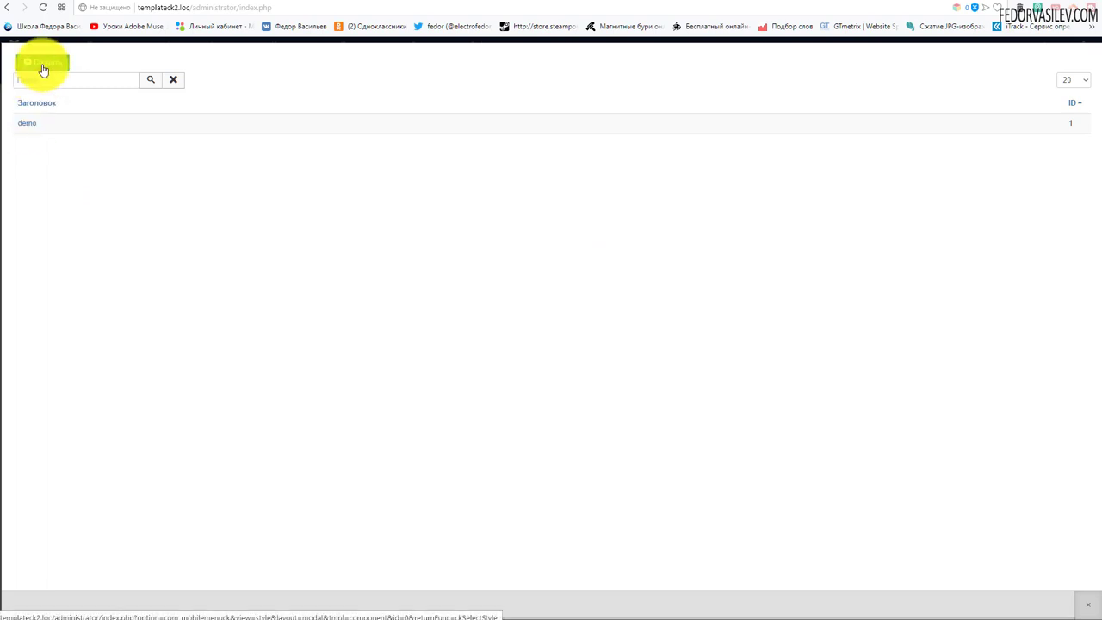
click(1086, 612)
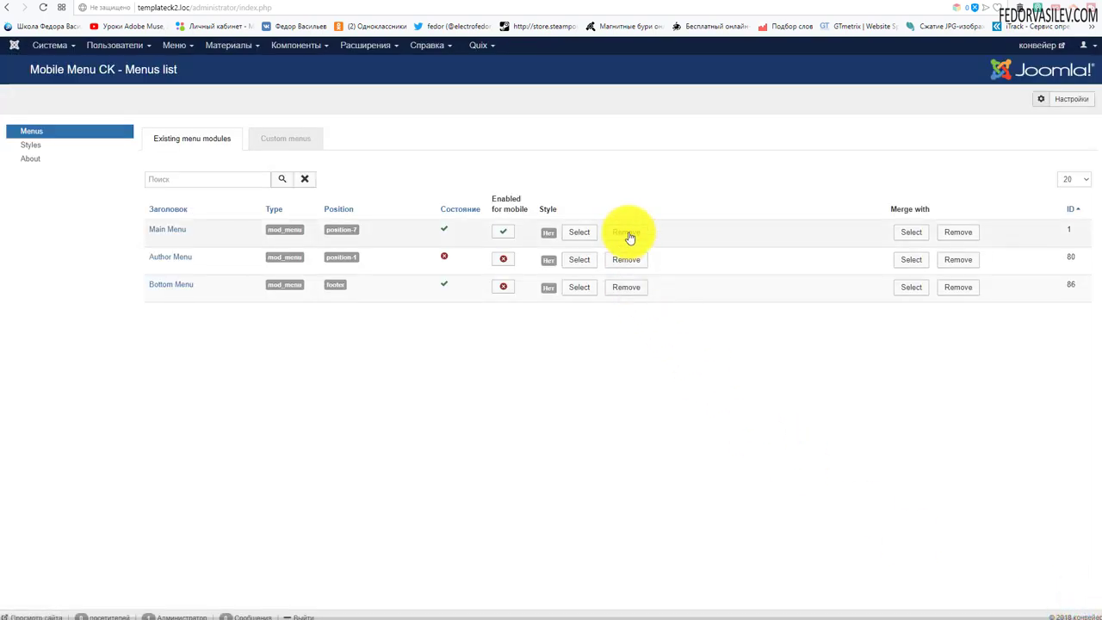
click(32, 165)
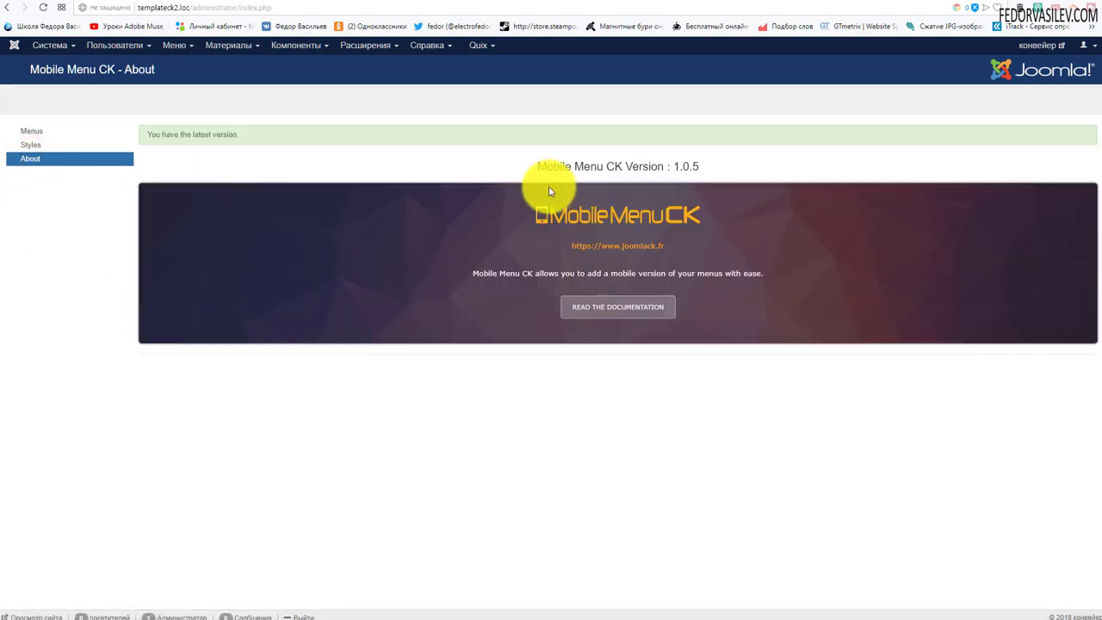
click(27, 144)
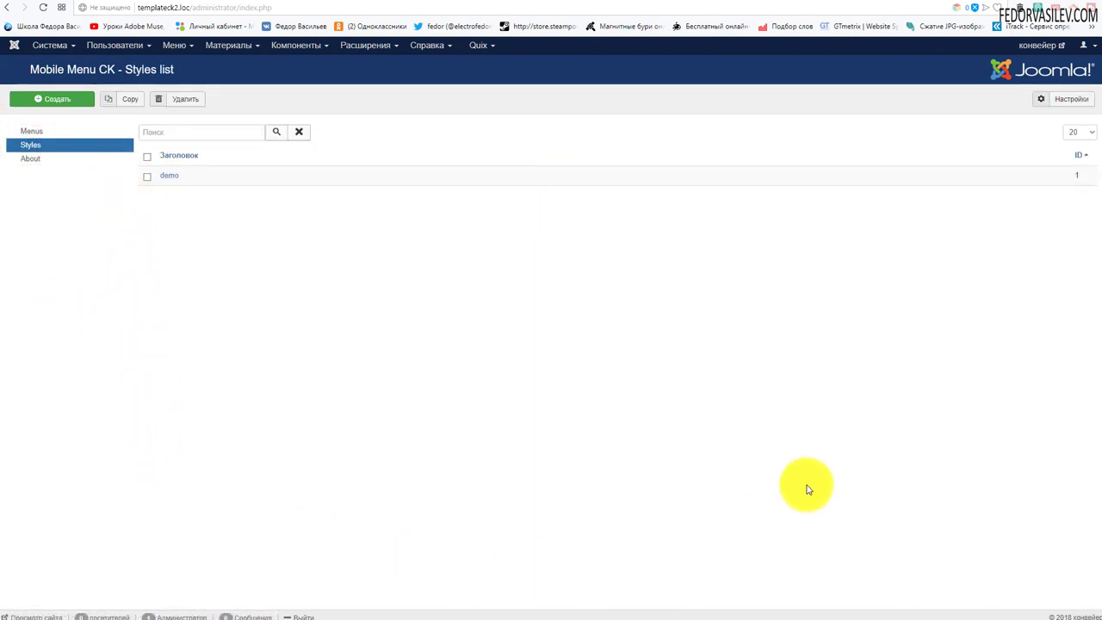
Open the demo style and examine its menu bar settings, covering border, font and button options, without changing anything
click(171, 178)
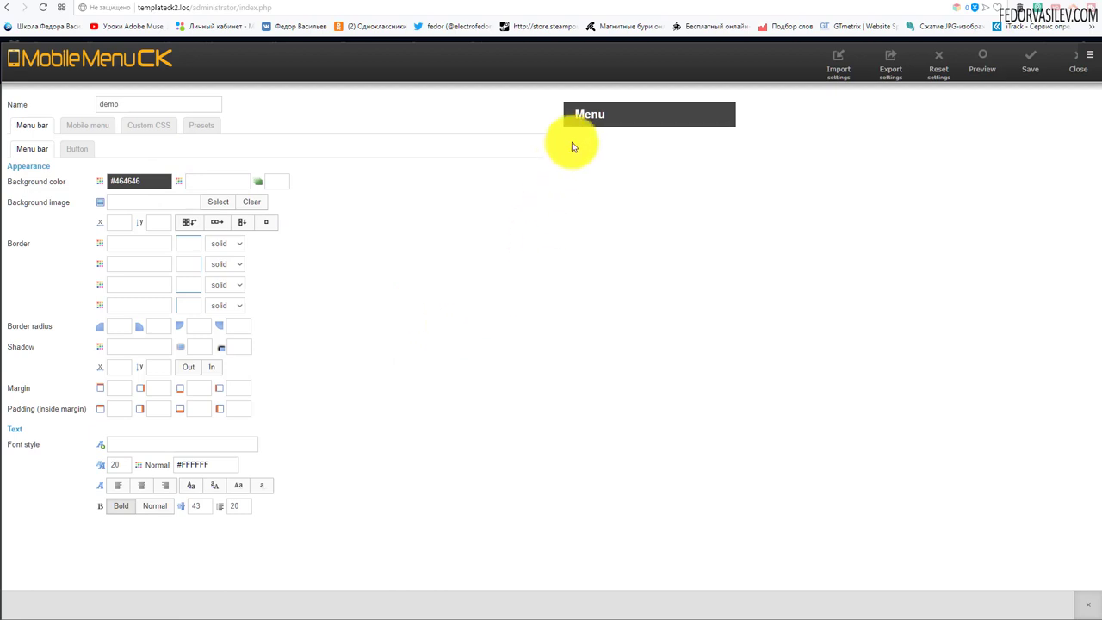
click(570, 115)
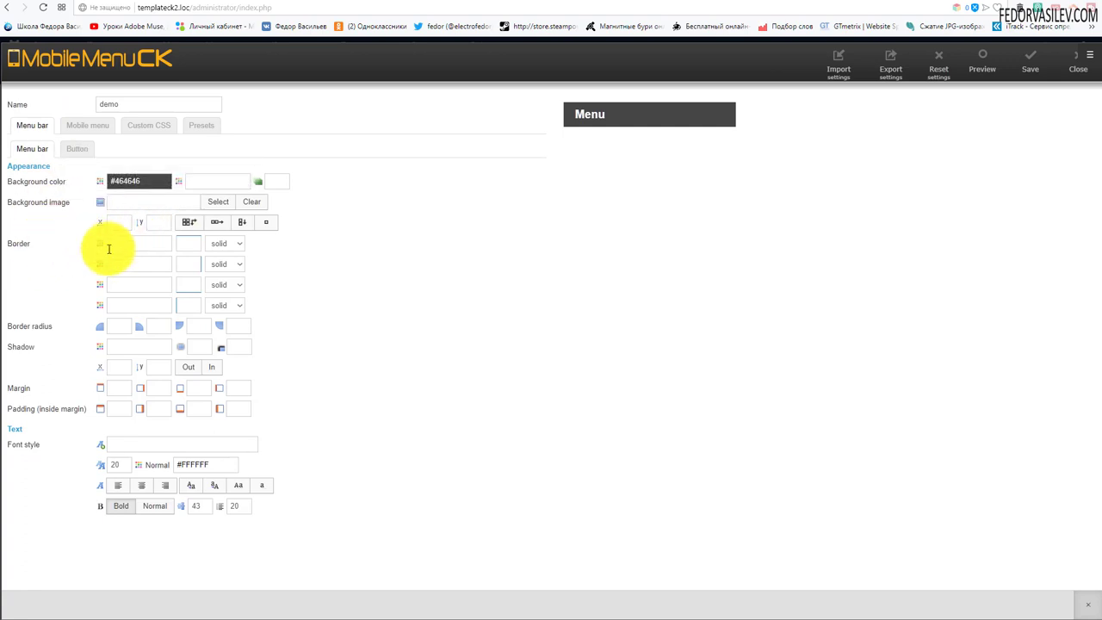
click(141, 247)
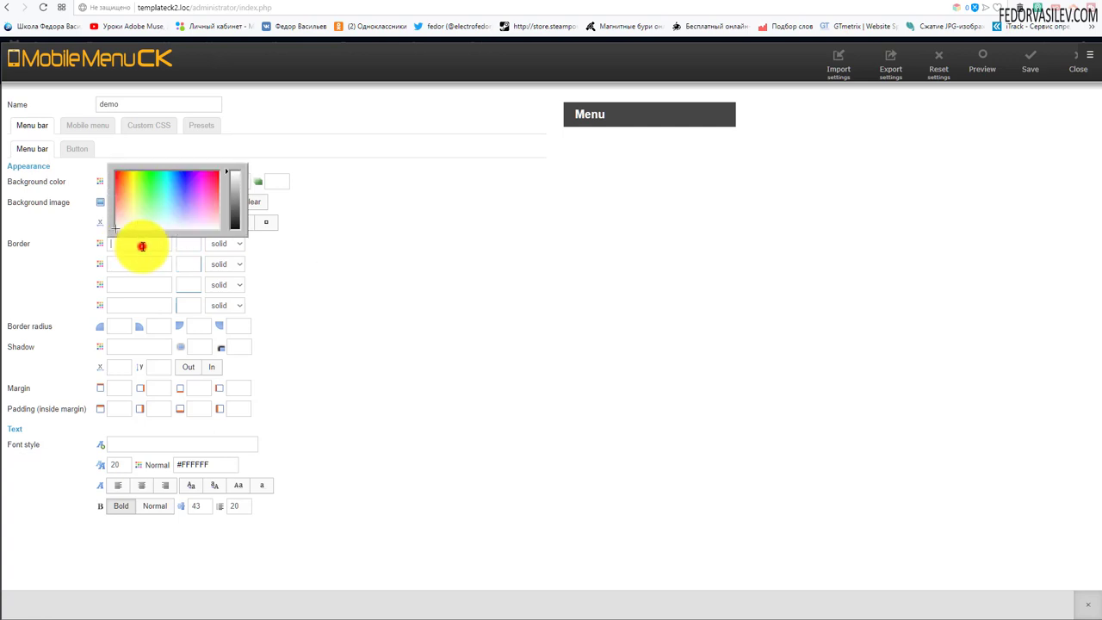
click(188, 249)
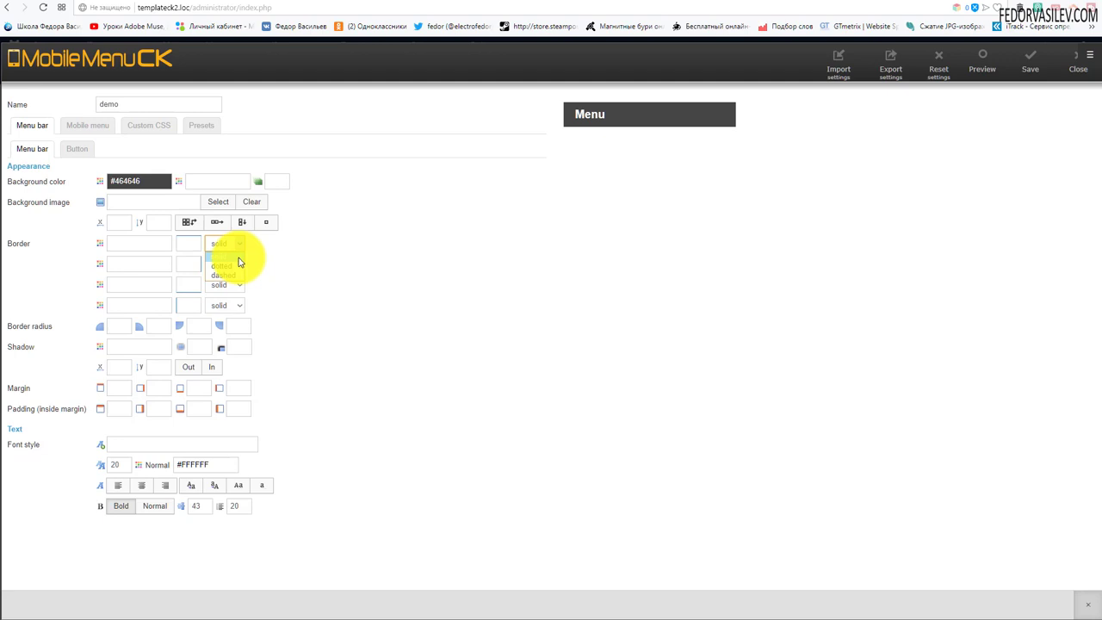
click(276, 261)
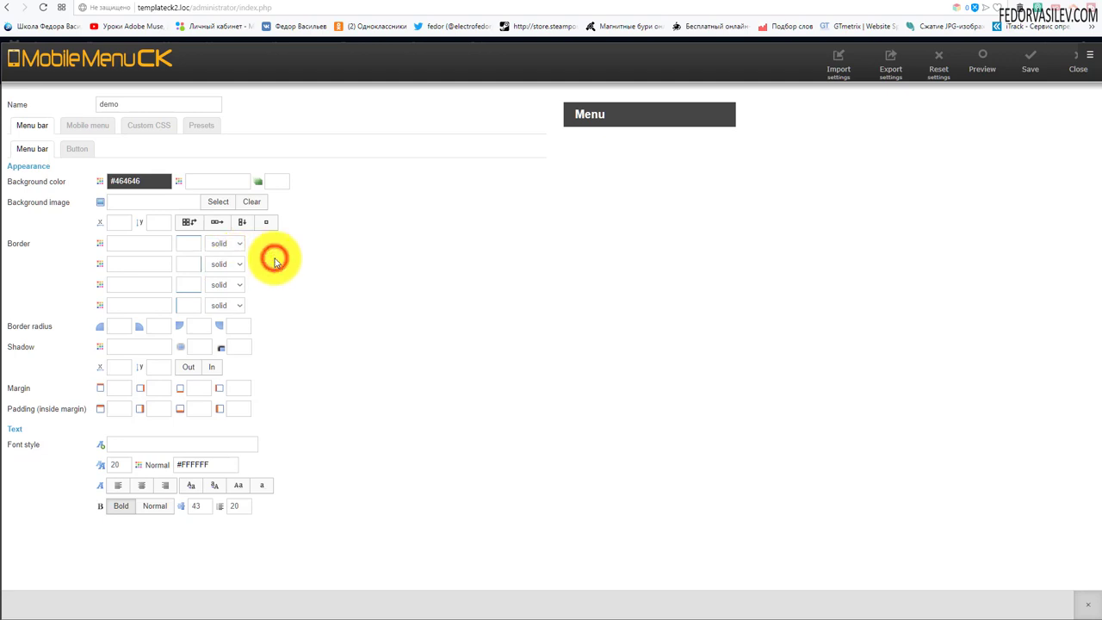
click(121, 308)
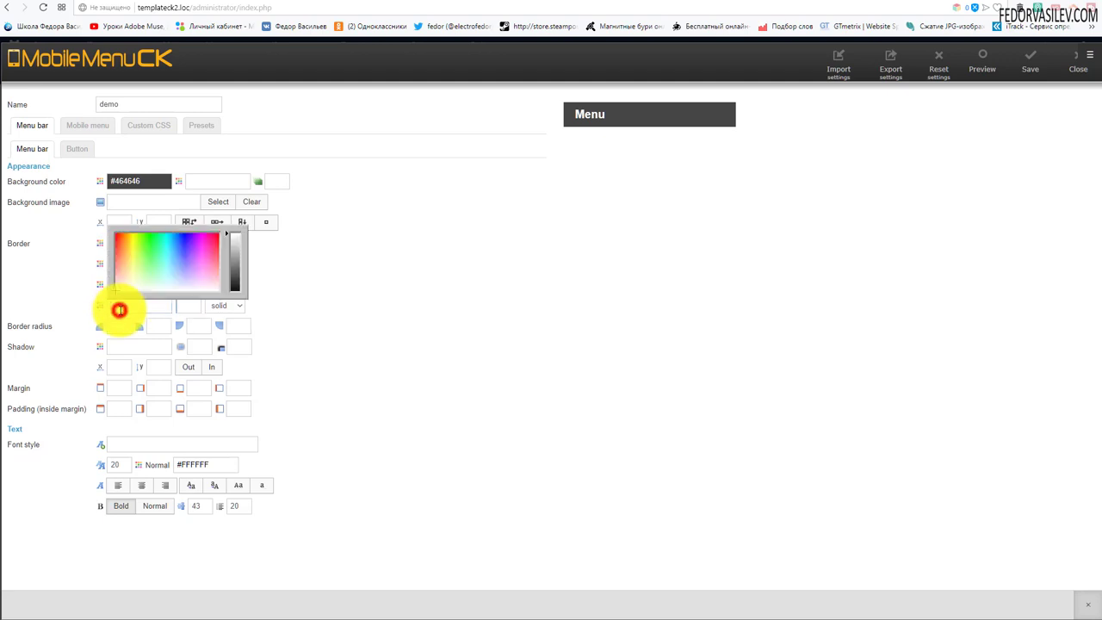
click(317, 317)
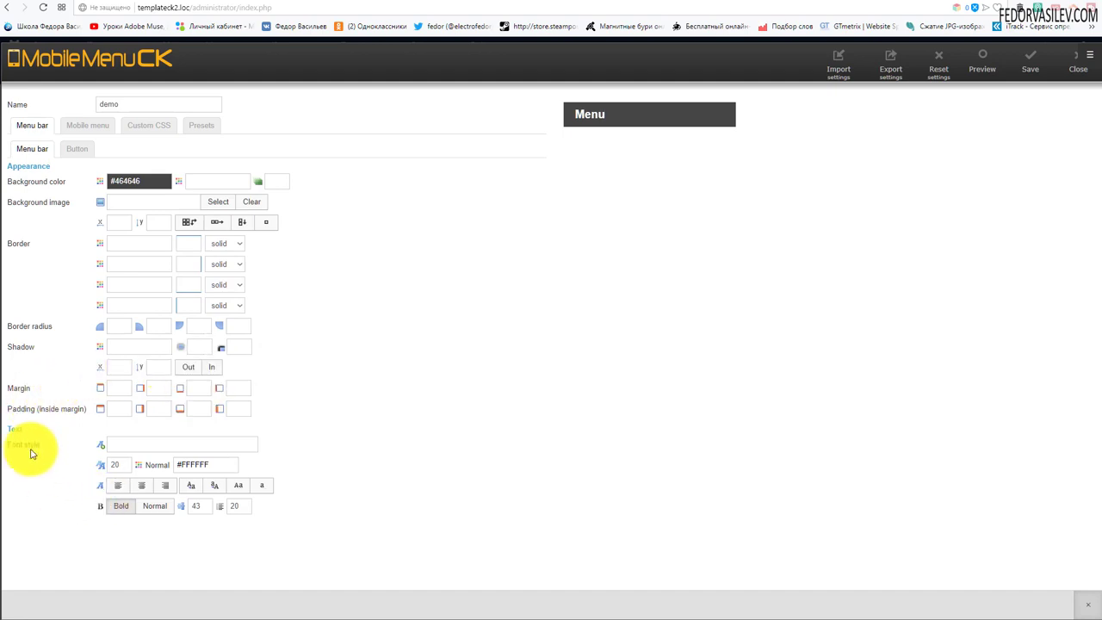
click(134, 444)
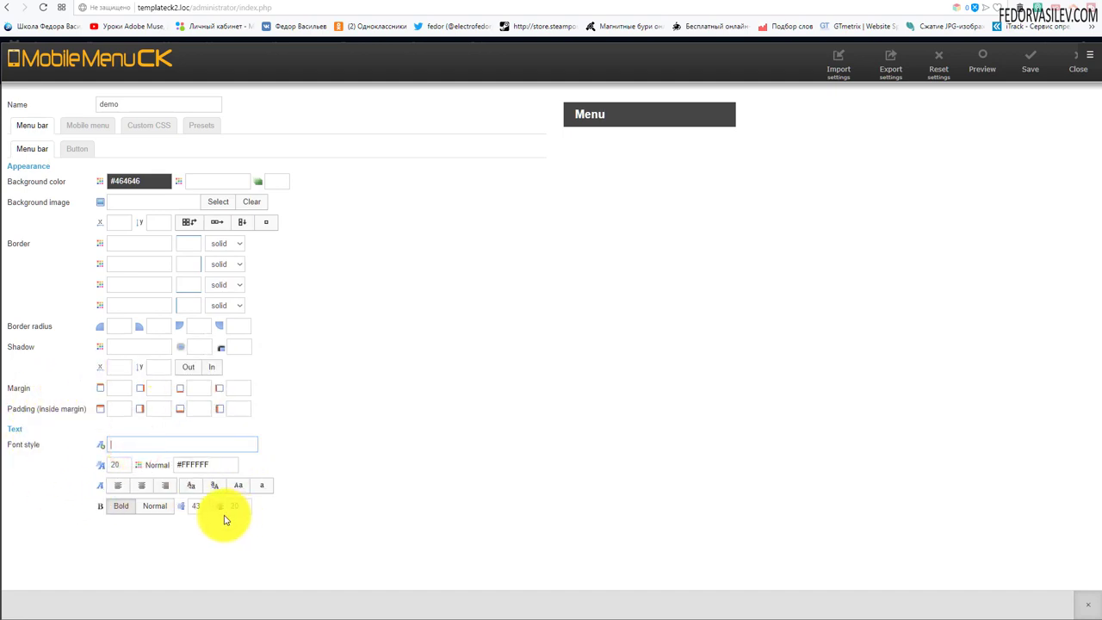
click(78, 155)
click(69, 152)
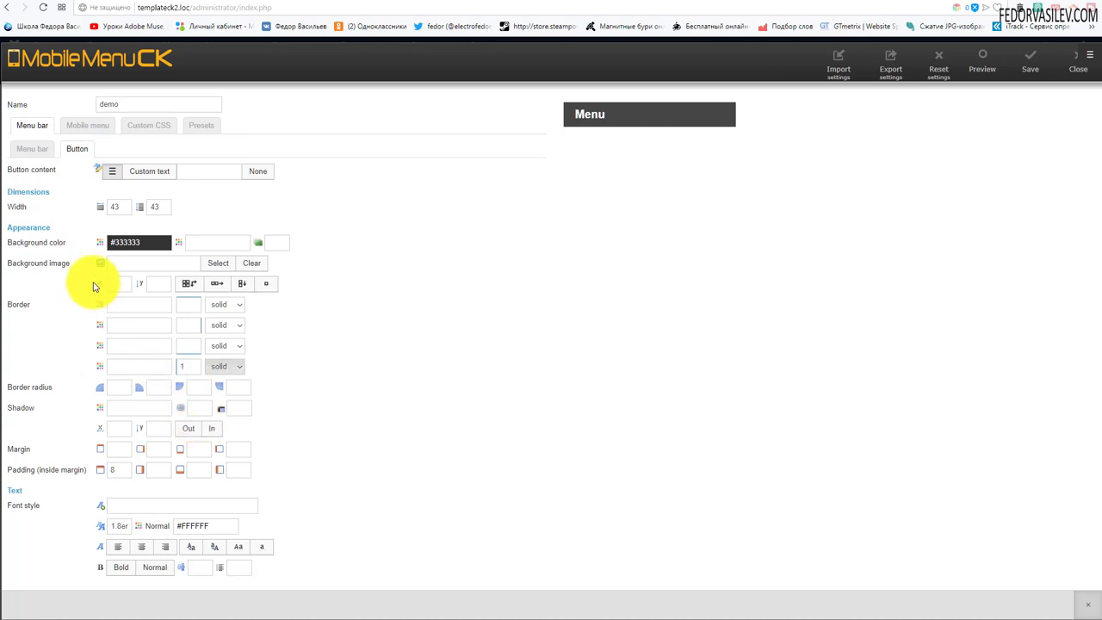
Examine the demo style's mobile menu settings for the bar, the level 1 to 3 items and the accordion icons
click(89, 131)
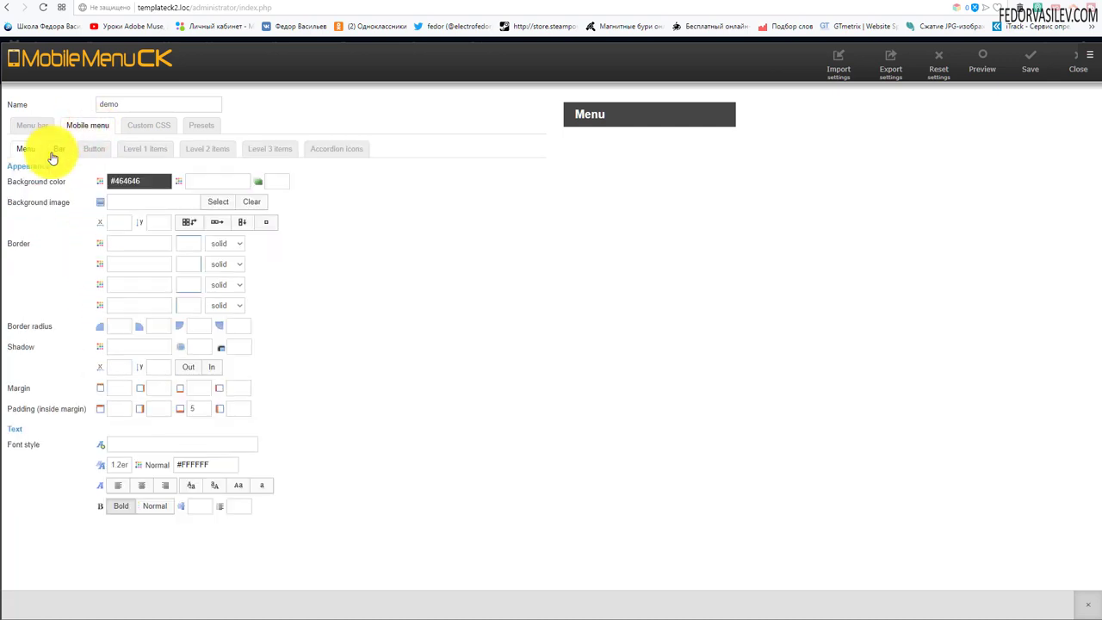
click(56, 151)
click(143, 149)
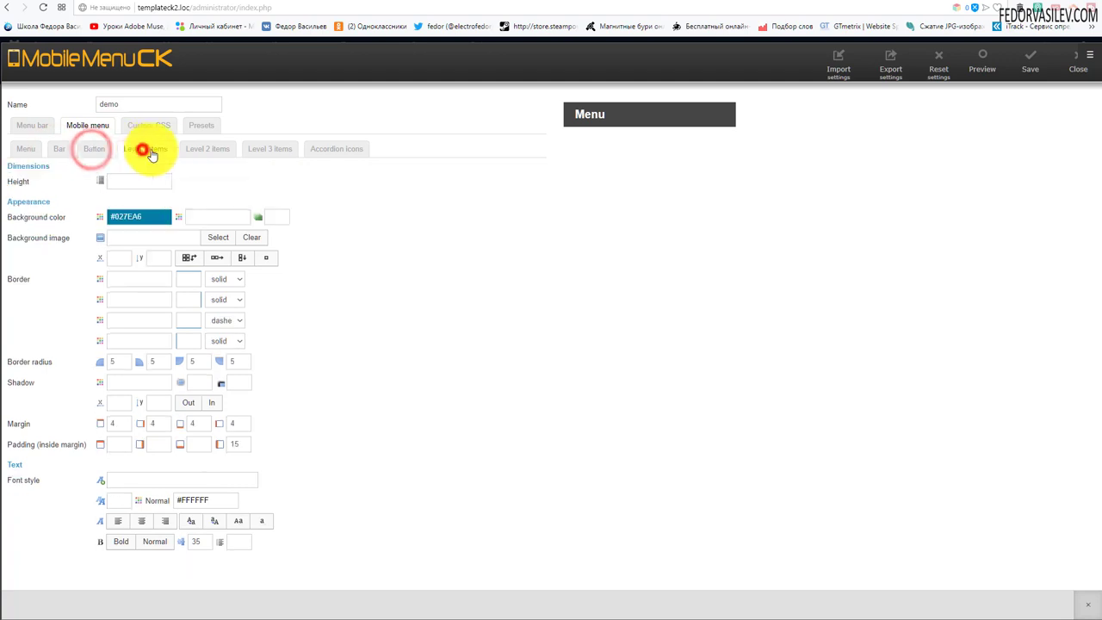
click(195, 150)
click(257, 151)
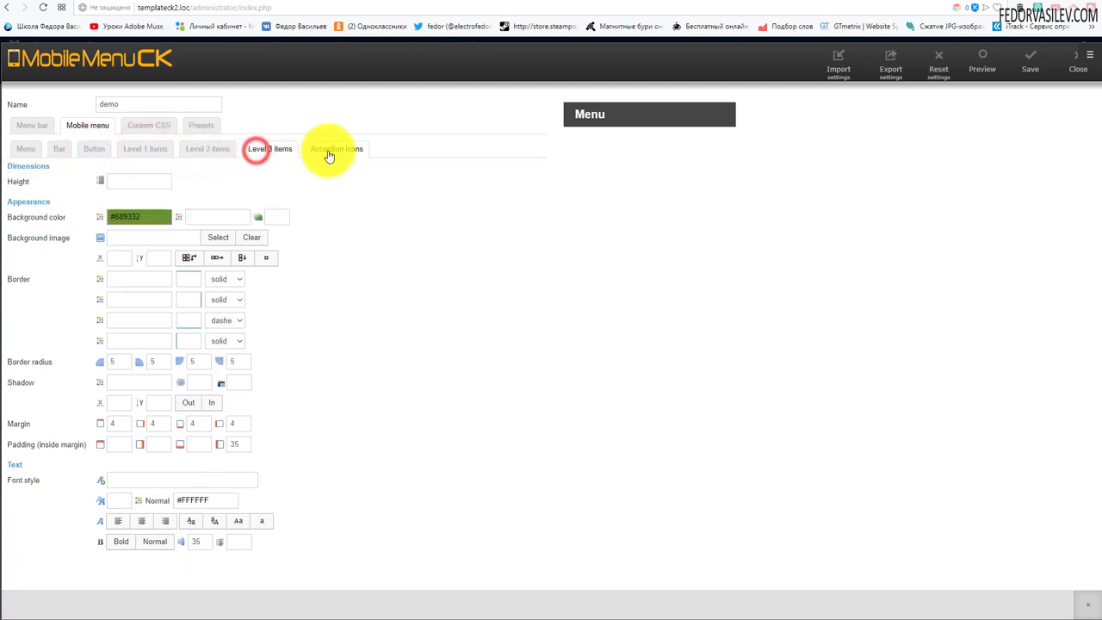
click(336, 151)
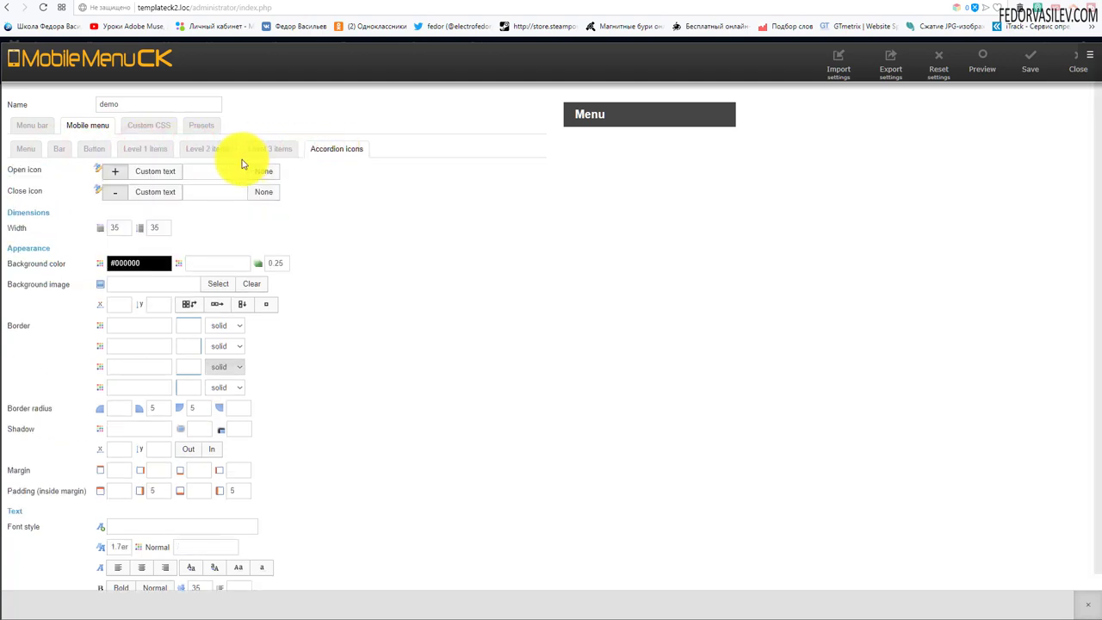
scroll(244, 164, down, 1)
scroll(211, 155, up, 1)
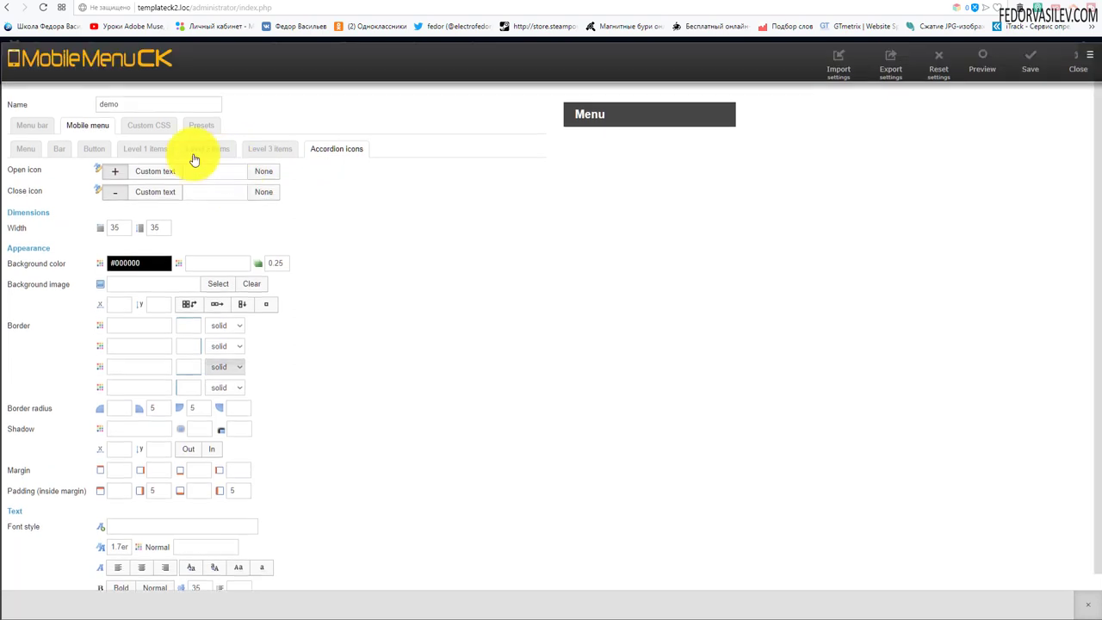
click(207, 153)
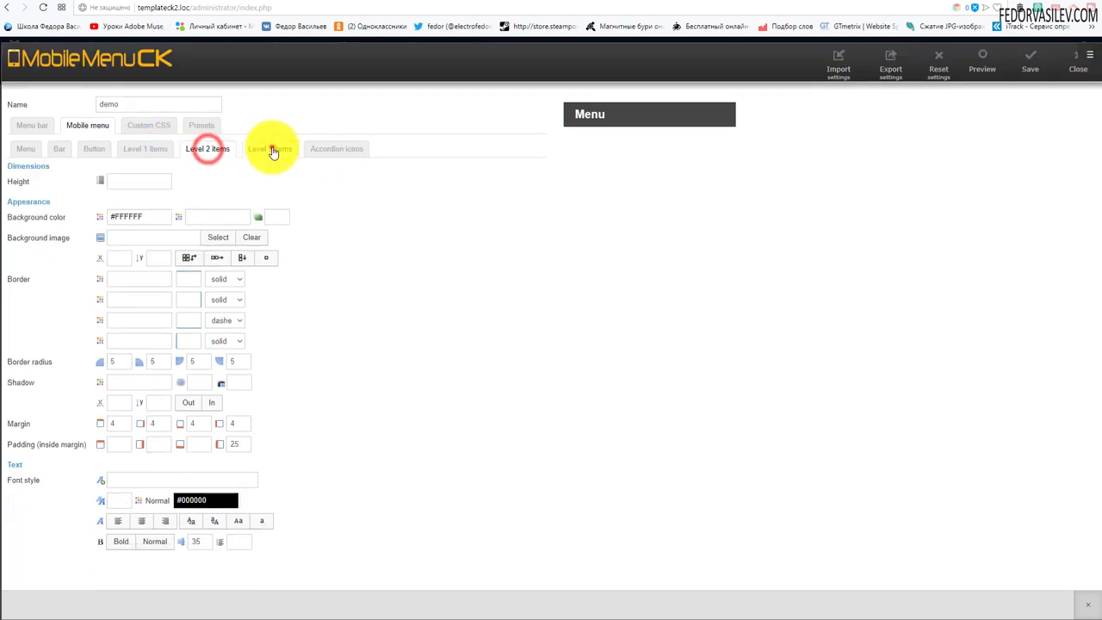
click(271, 148)
View the demo style's custom CSS and its gallery of preset themes
click(153, 129)
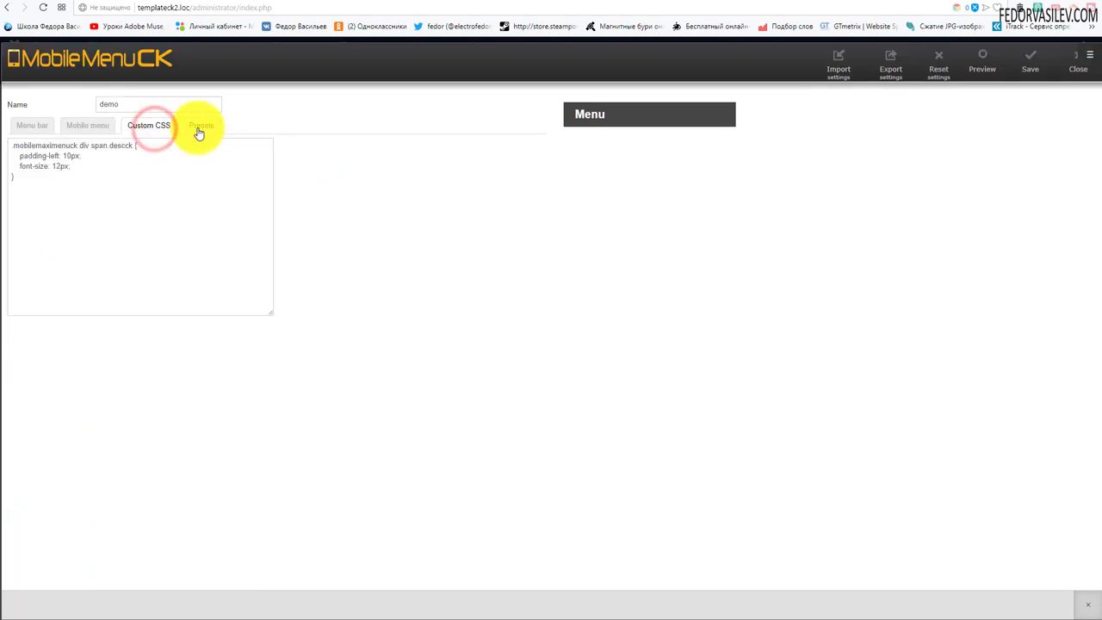
click(200, 127)
click(155, 129)
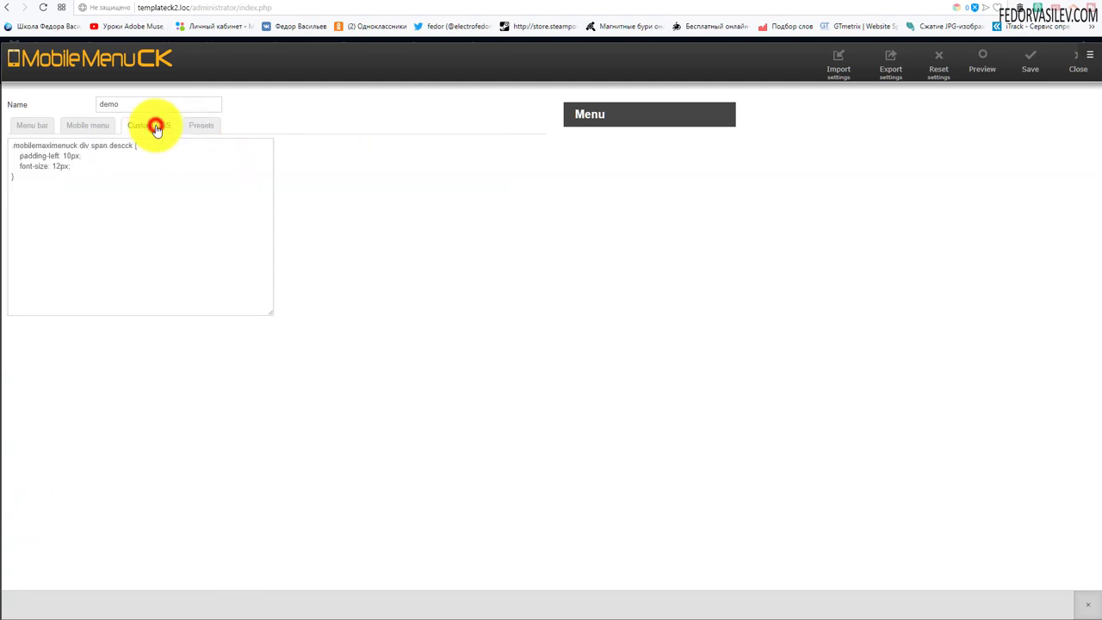
click(198, 127)
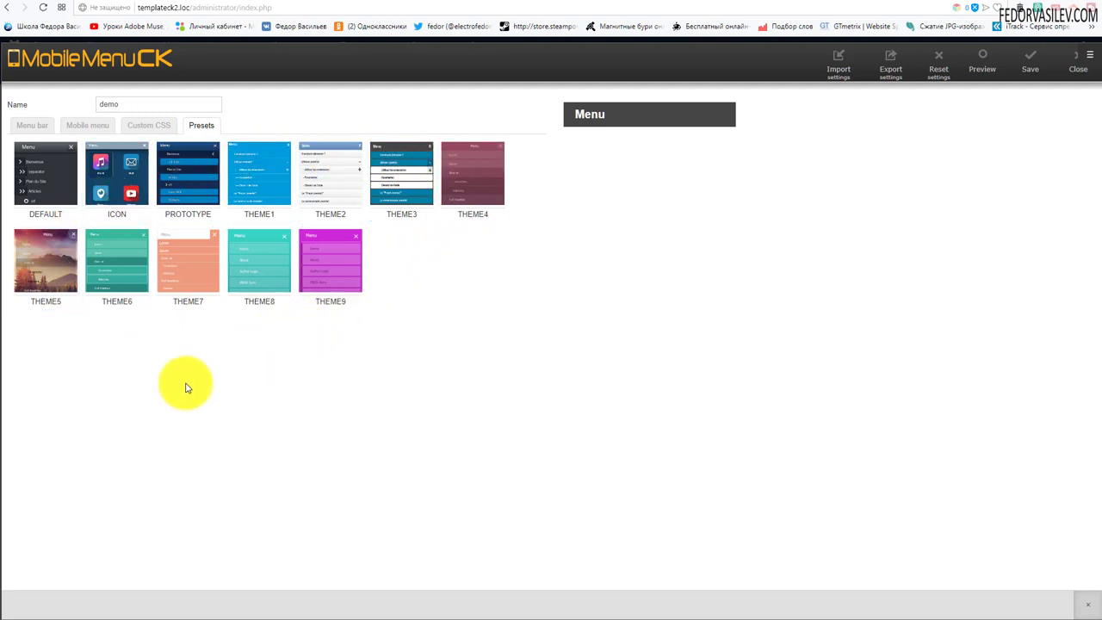
Try the THEME9 preset on the demo style and expand Maecenas and Vel convallis in the menu preview
click(312, 268)
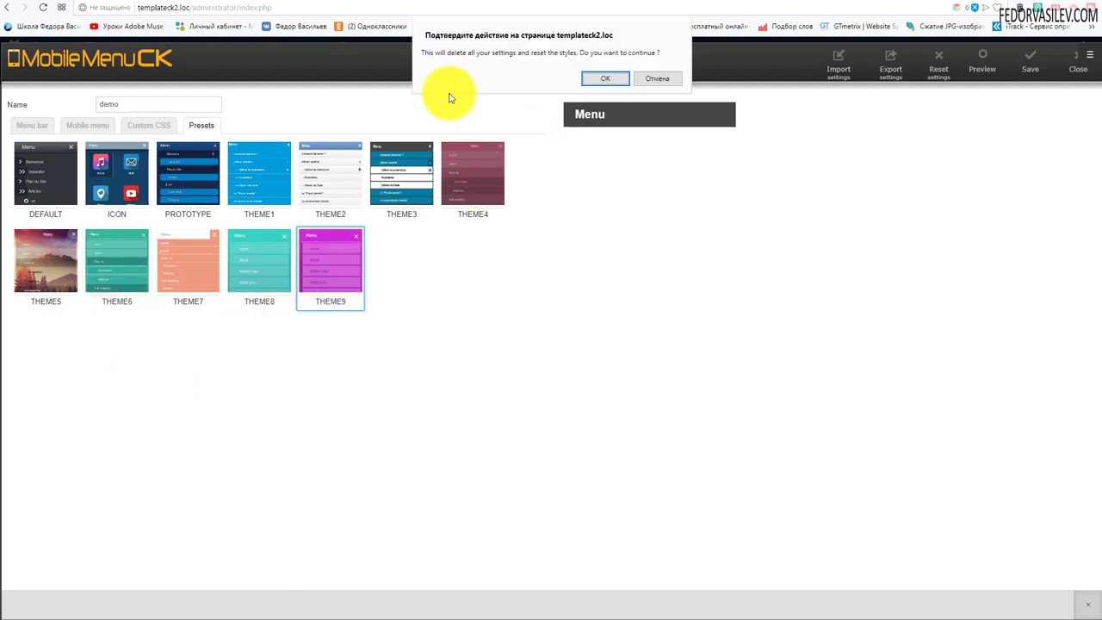
click(598, 79)
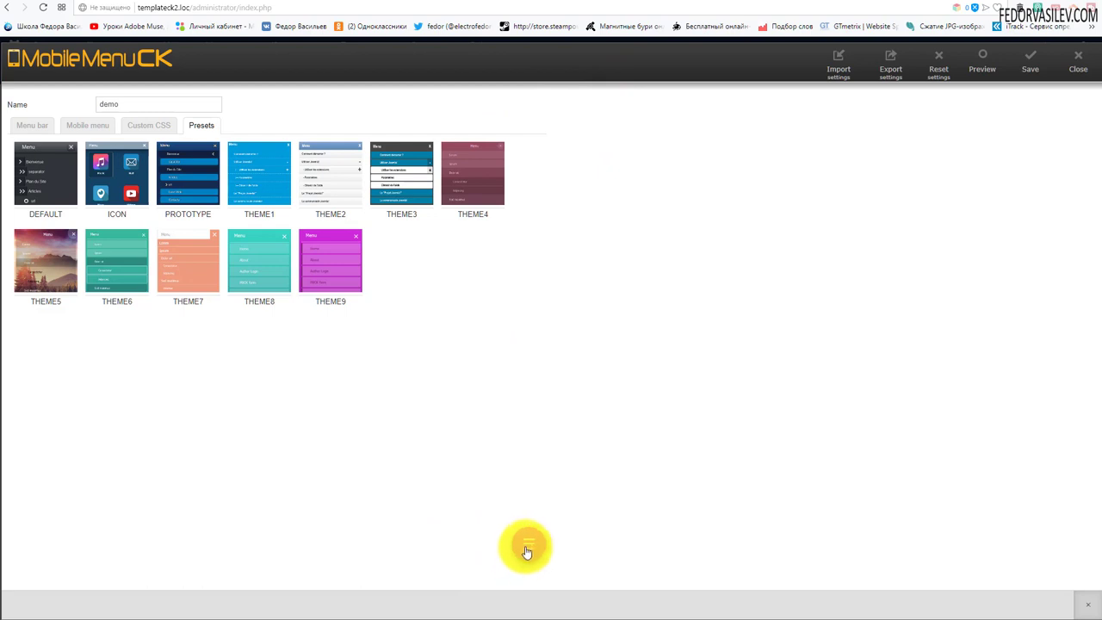
click(528, 552)
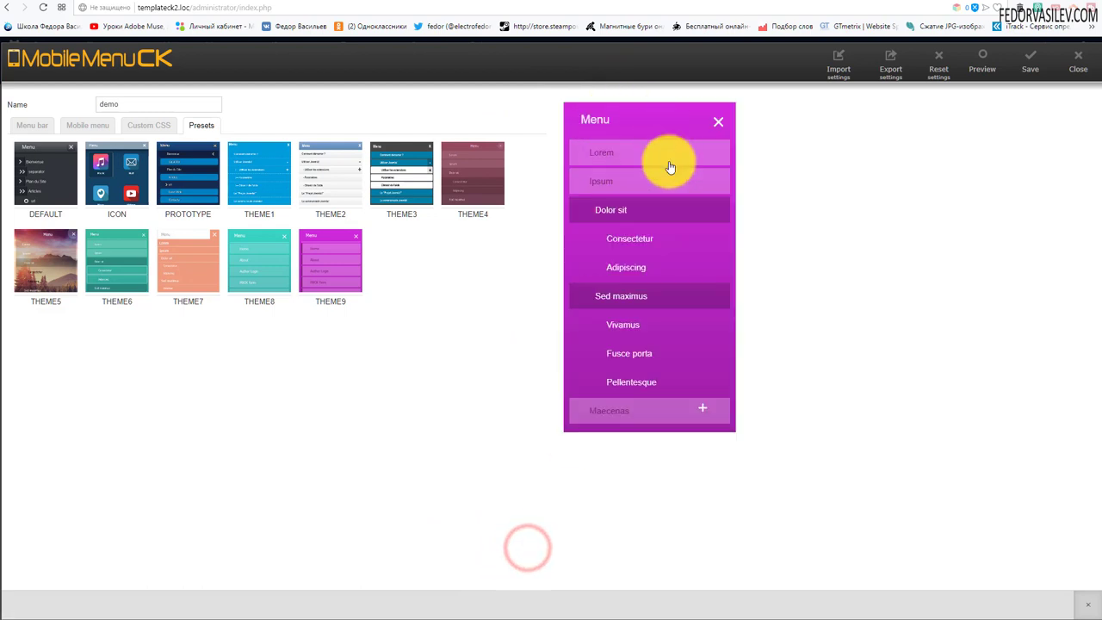
click(702, 409)
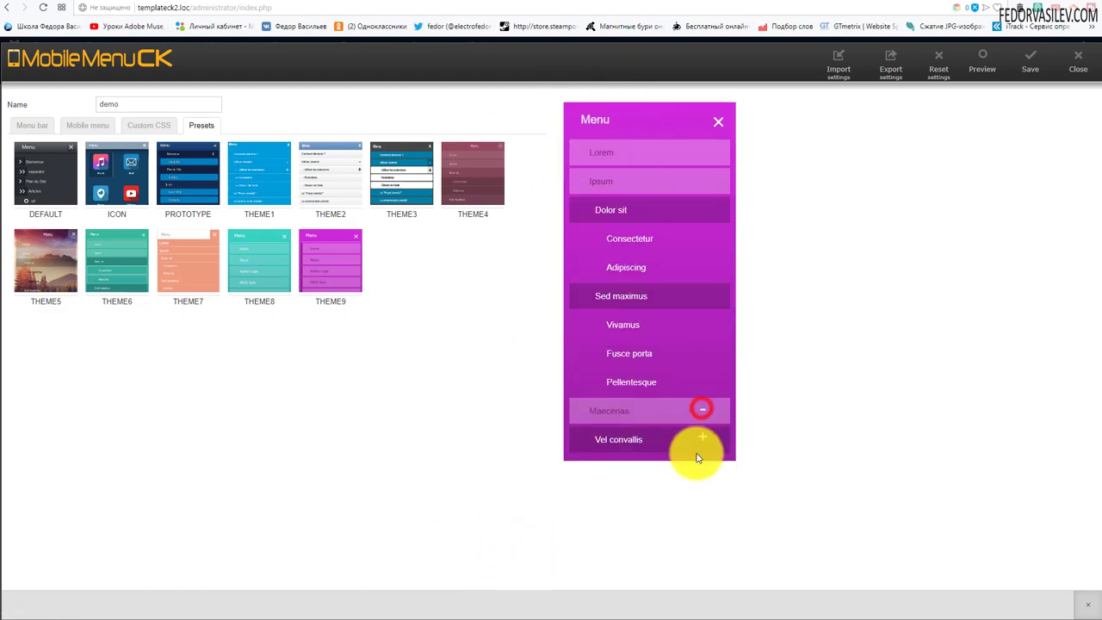
click(701, 439)
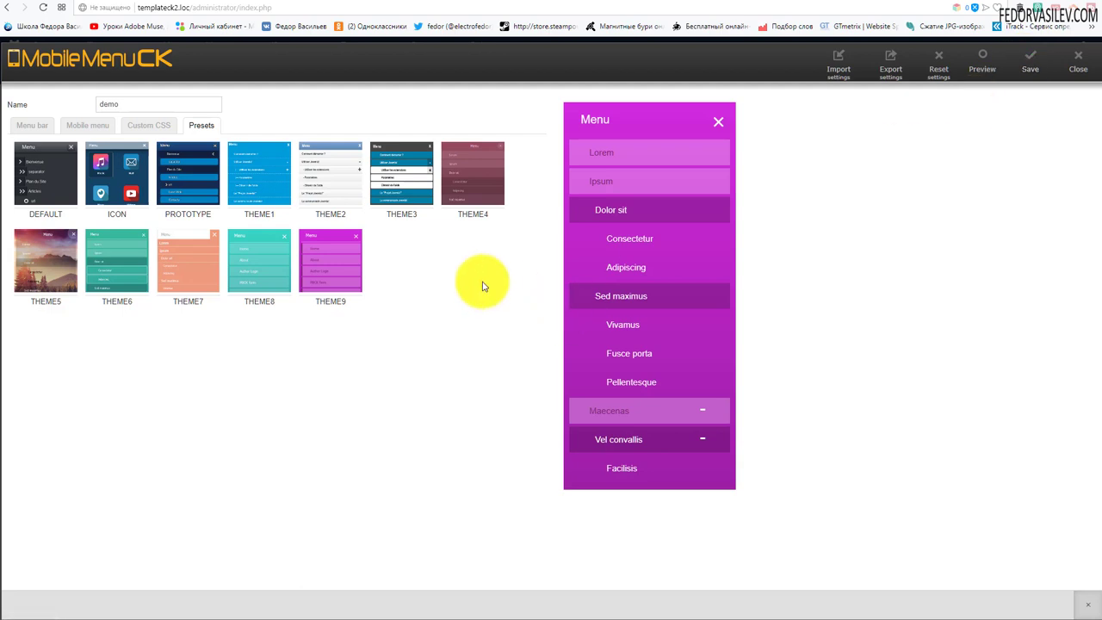
Try the THEME2 preset on the demo style, accepting the settings reset, and expand the Maecenas and Vel convallis submenus in the preview
click(324, 177)
click(603, 77)
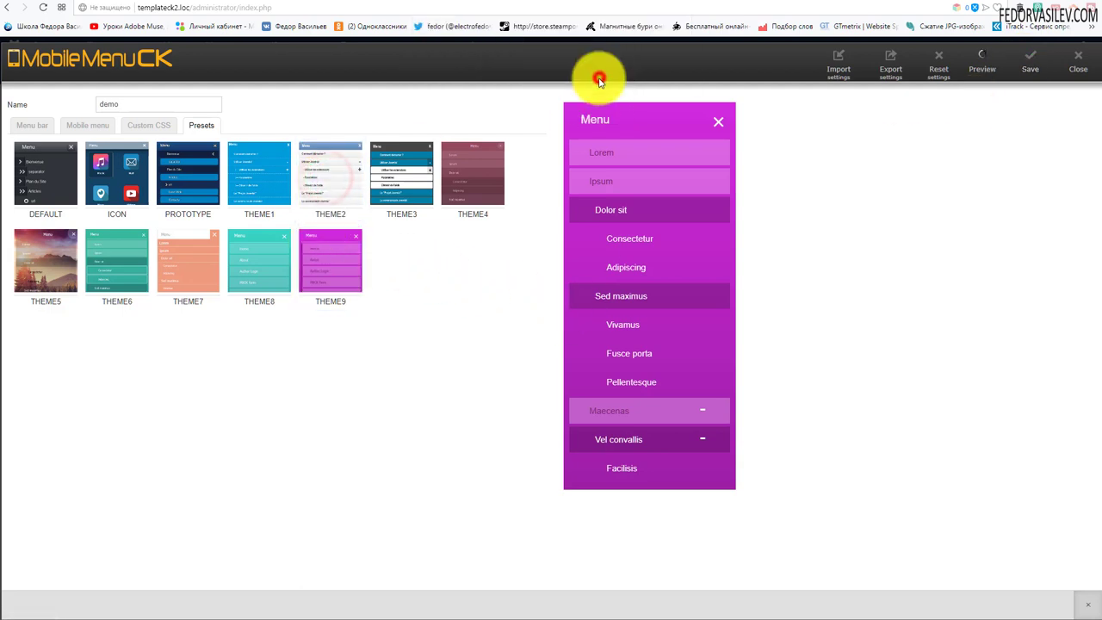
click(725, 352)
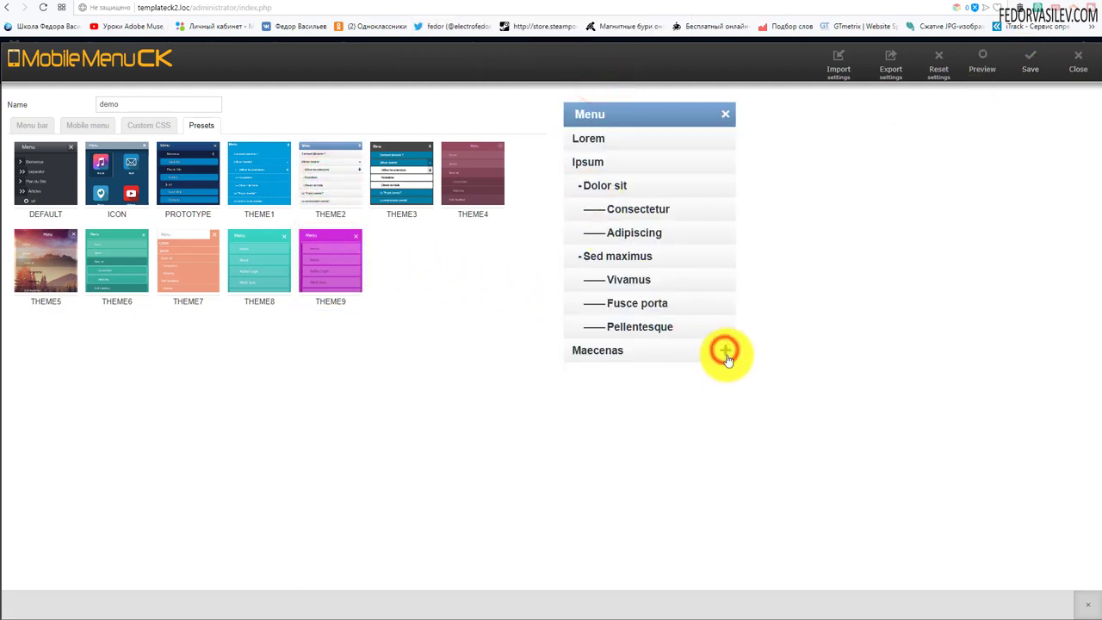
click(725, 351)
click(725, 374)
click(726, 374)
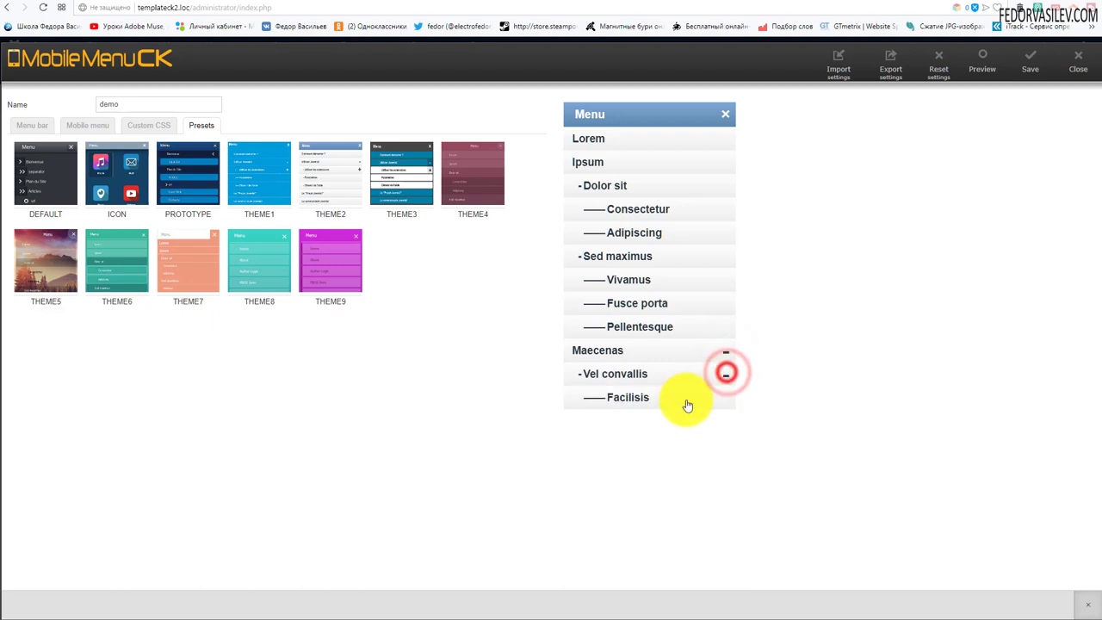
click(720, 350)
click(720, 353)
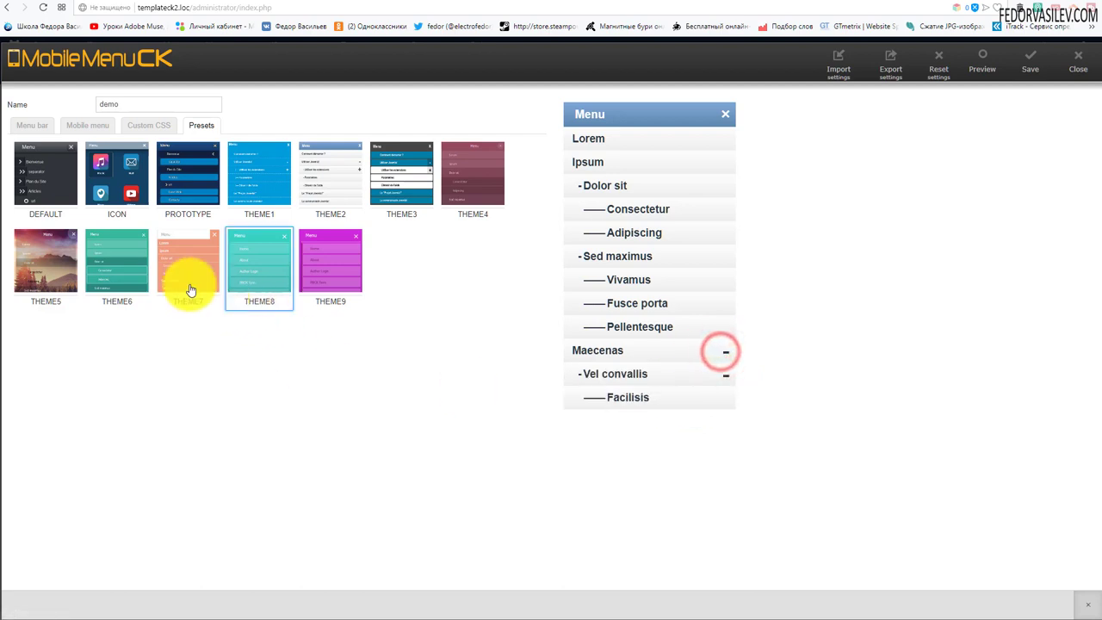
Try the ICON preset on the demo style and look over the whole menu preview
click(109, 177)
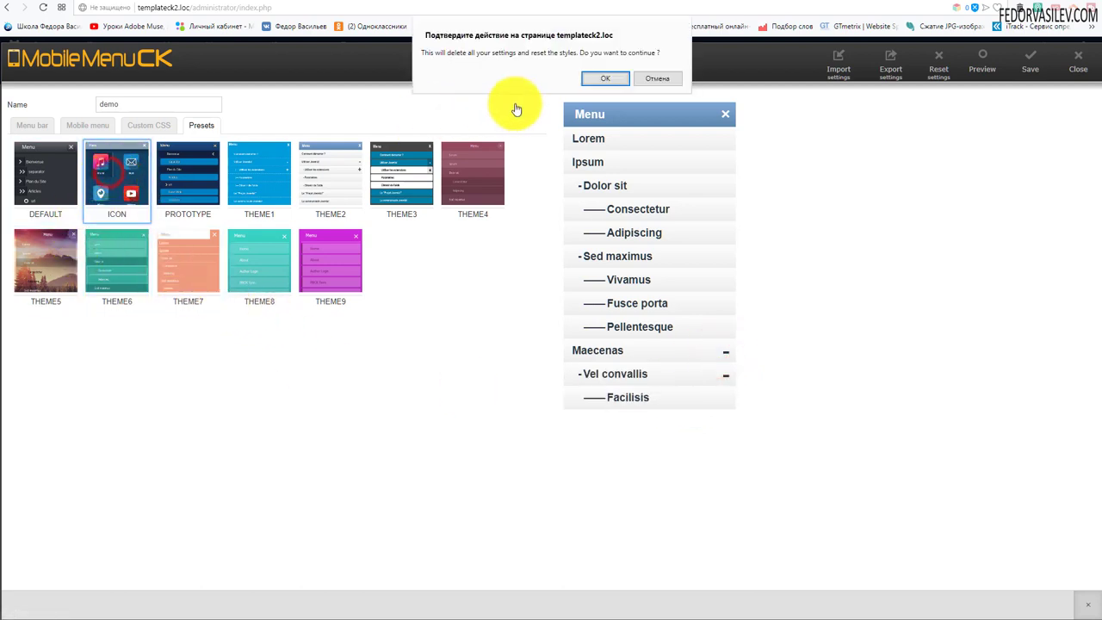
click(586, 78)
scroll(675, 207, down, 5)
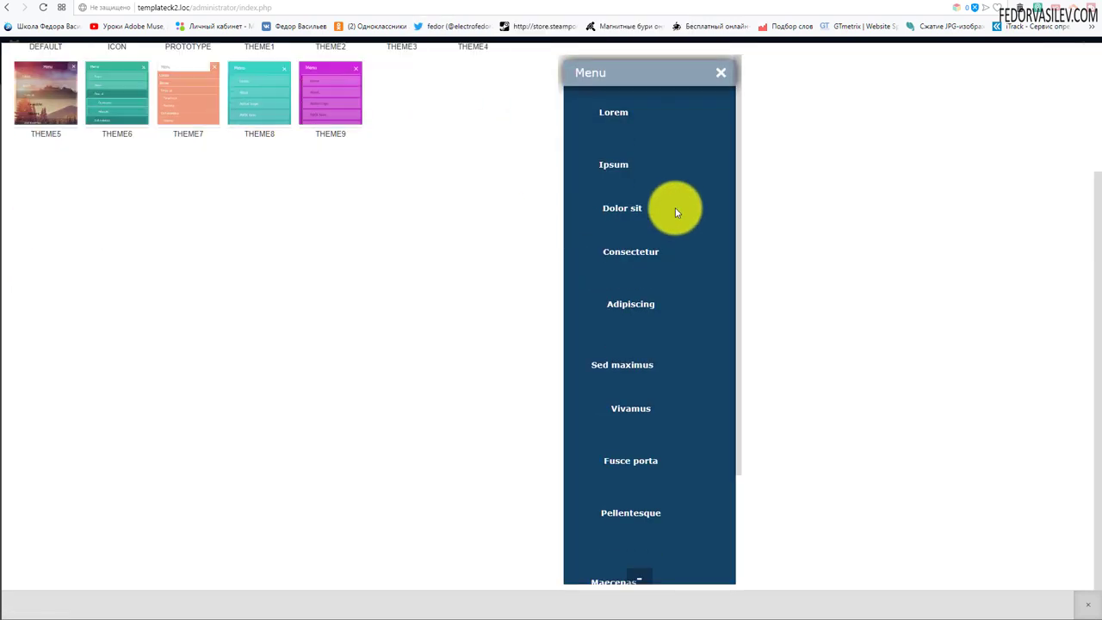
scroll(601, 459, up, 5)
Try the THEME5 and THEME2 presets on the demo style and close the style editor without saving
click(39, 269)
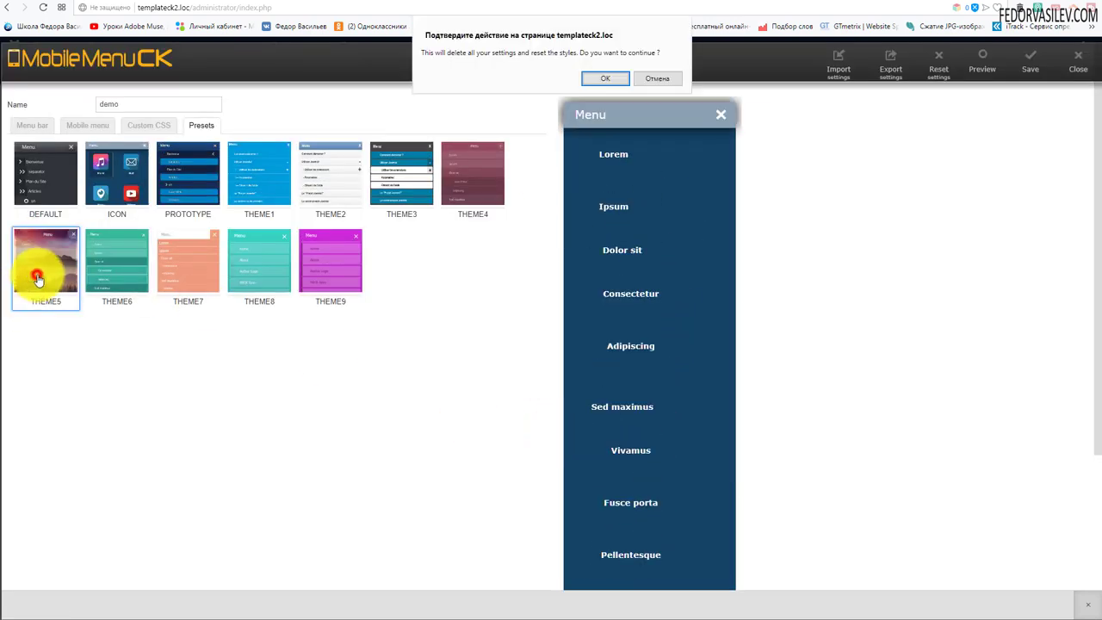
click(330, 187)
click(594, 78)
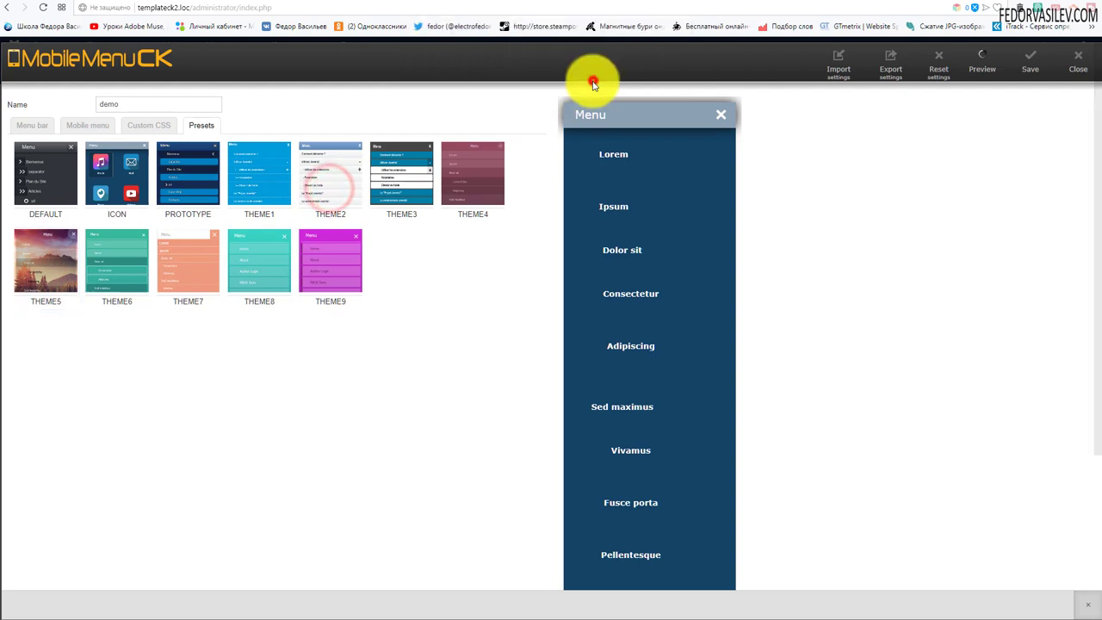
click(336, 176)
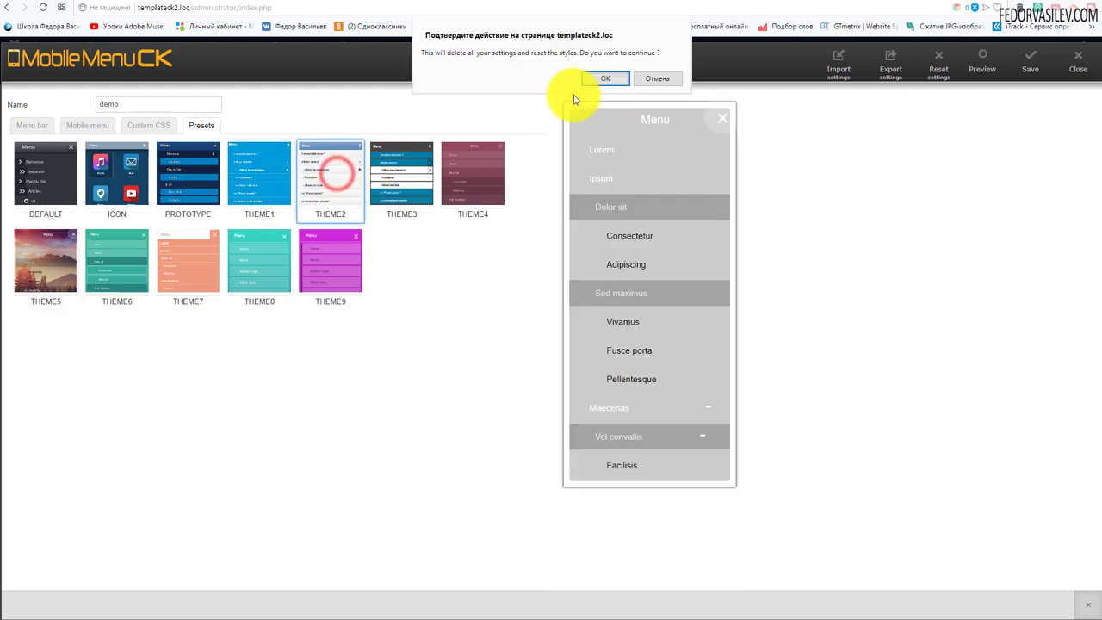
click(605, 79)
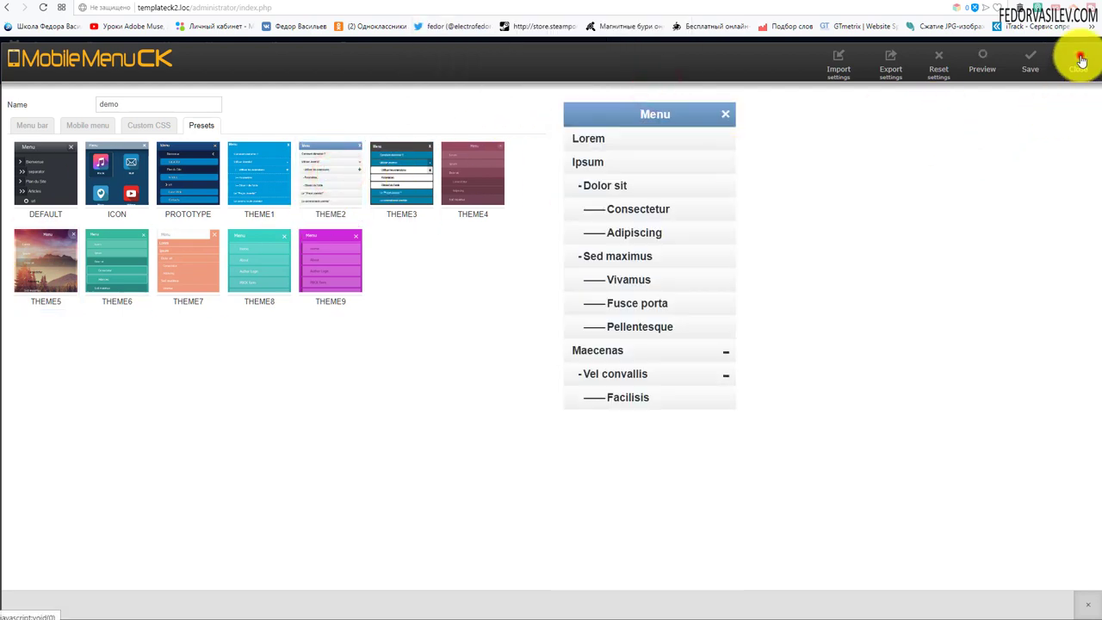
click(1081, 60)
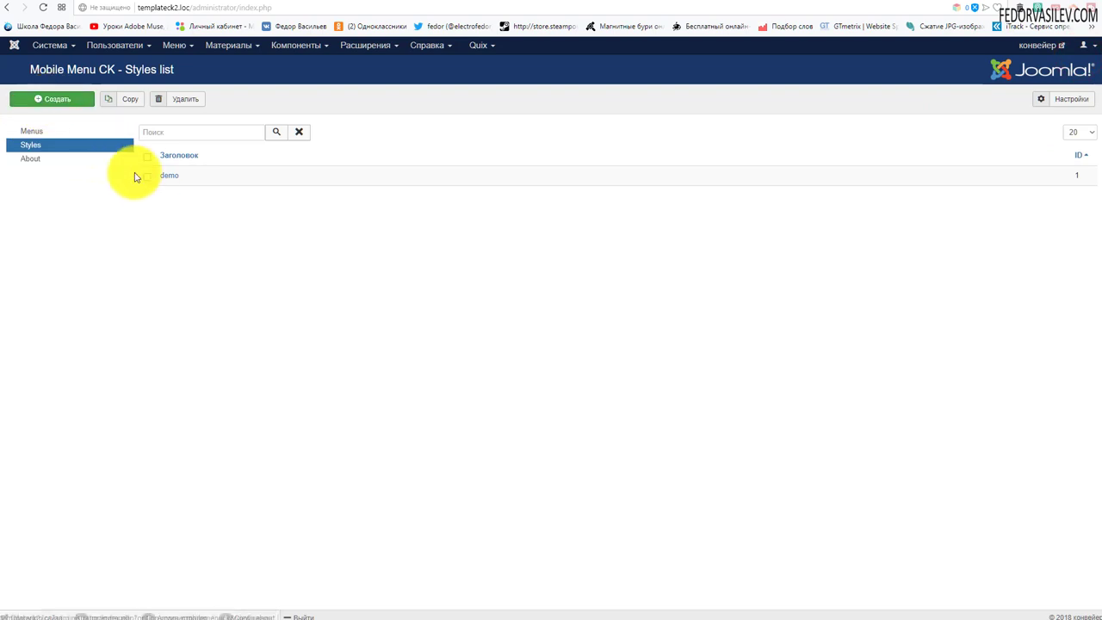
Start a new style and look through its Mobile menu settings for the level 1, 2 and 3 items and accordion icons
click(46, 99)
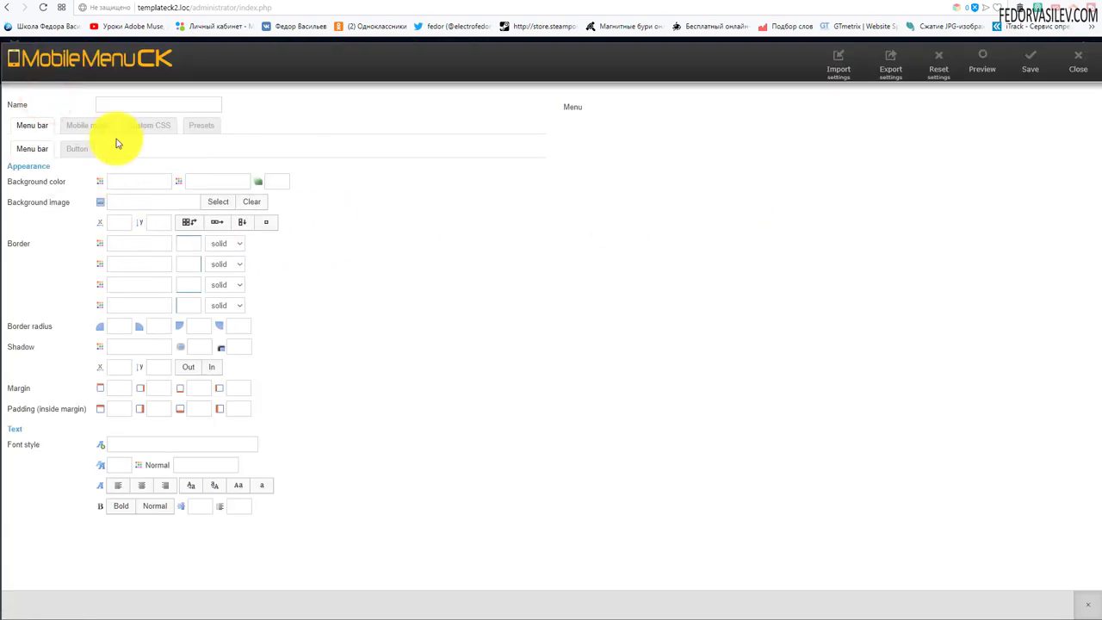
click(118, 105)
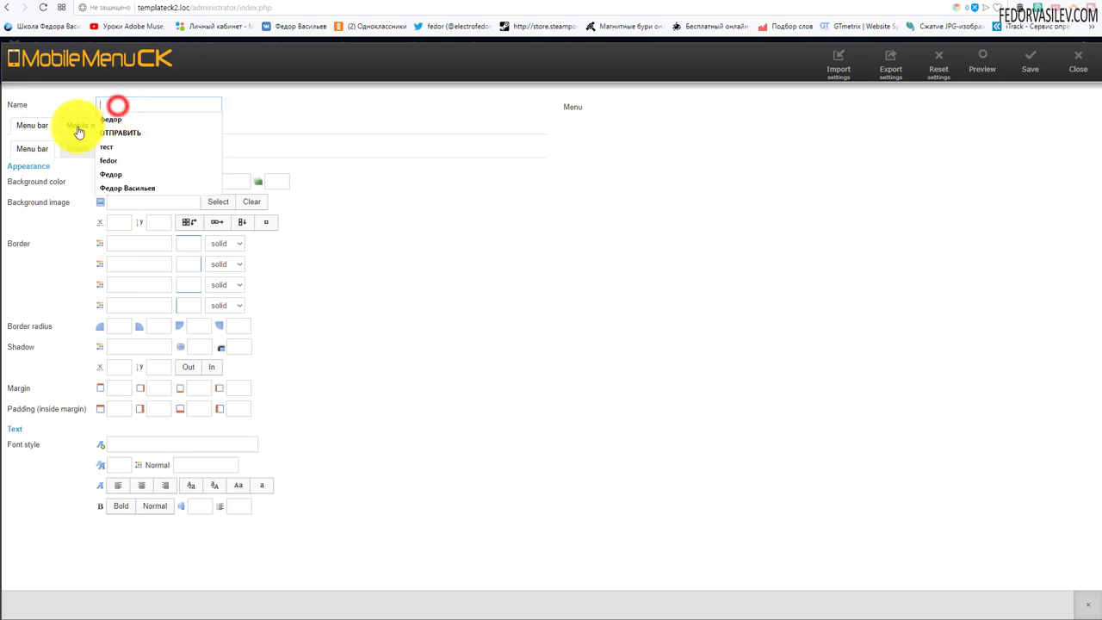
click(405, 246)
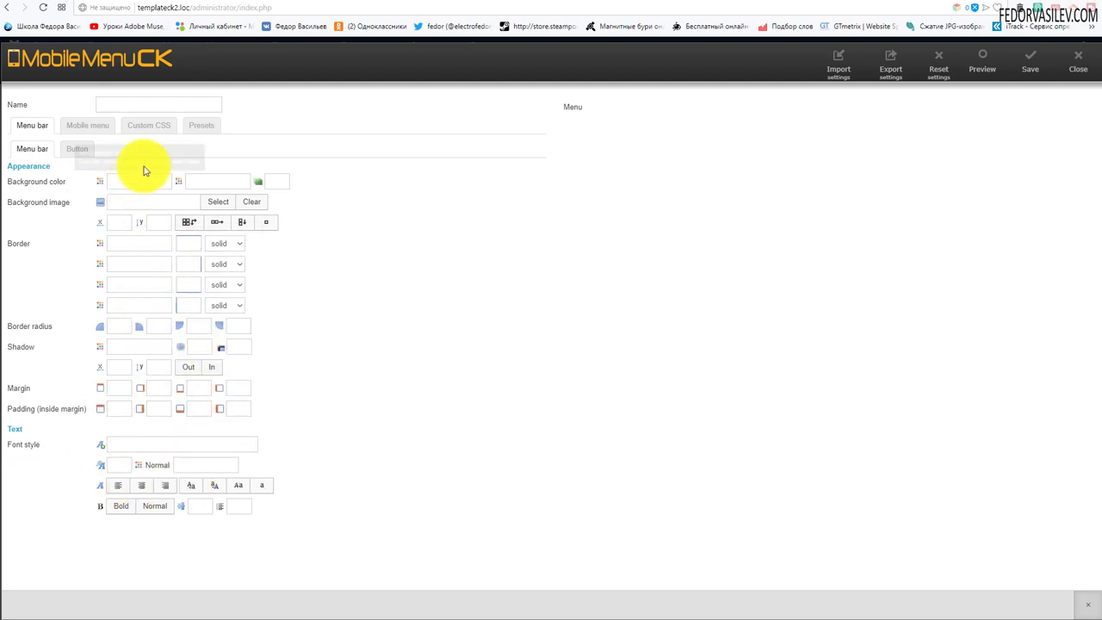
click(89, 127)
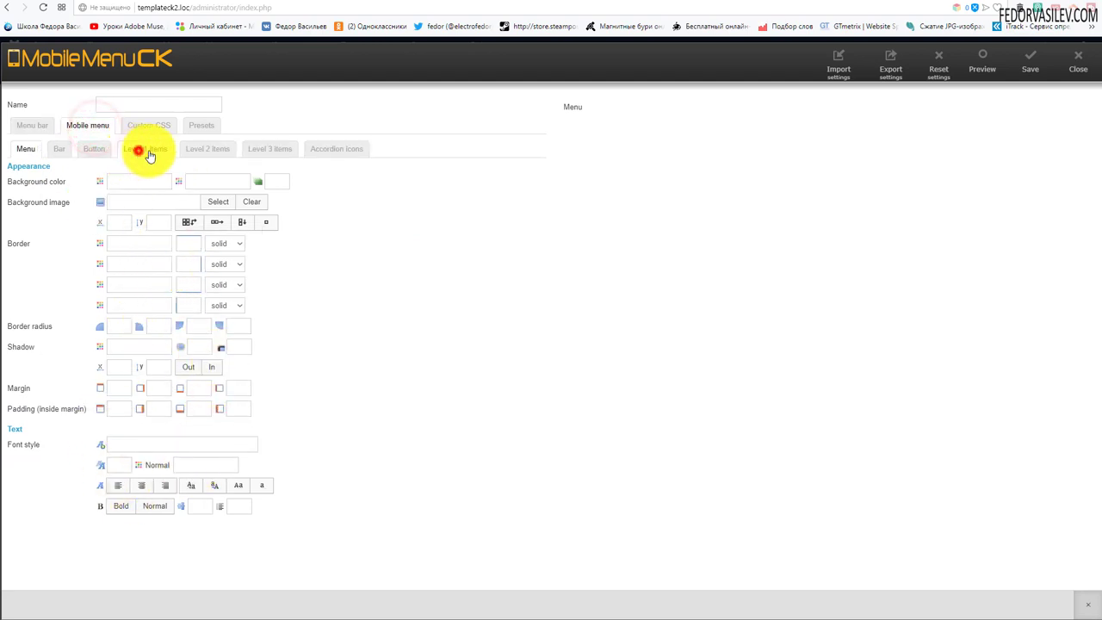
click(148, 152)
click(207, 150)
click(270, 151)
click(334, 149)
Apply the THEME2 preset to the new style, accepting the settings reset
click(204, 128)
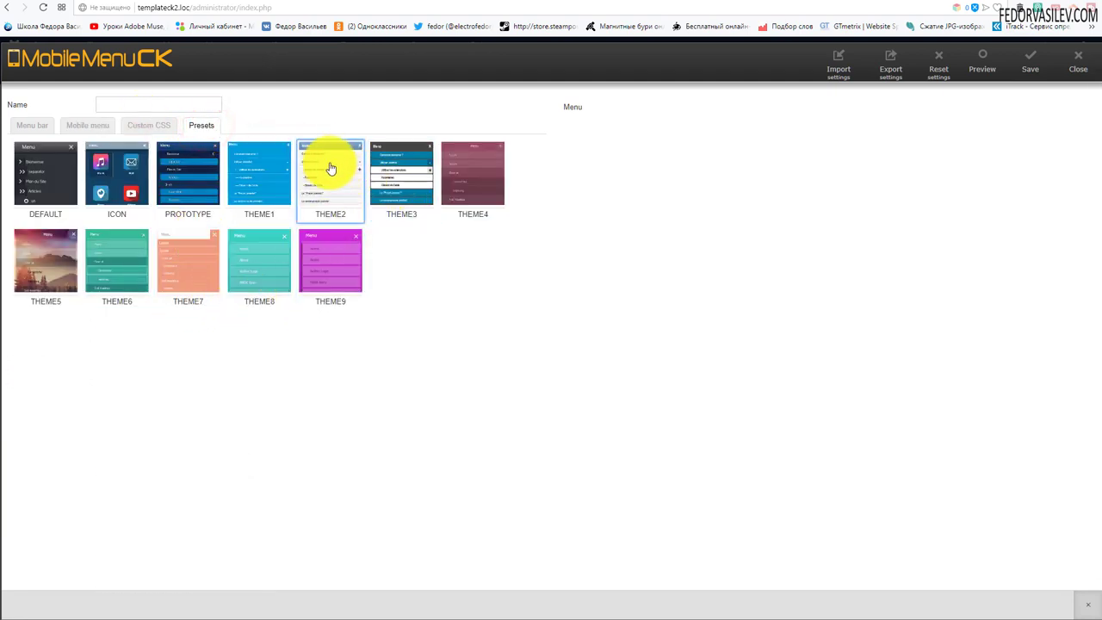
click(325, 167)
click(588, 79)
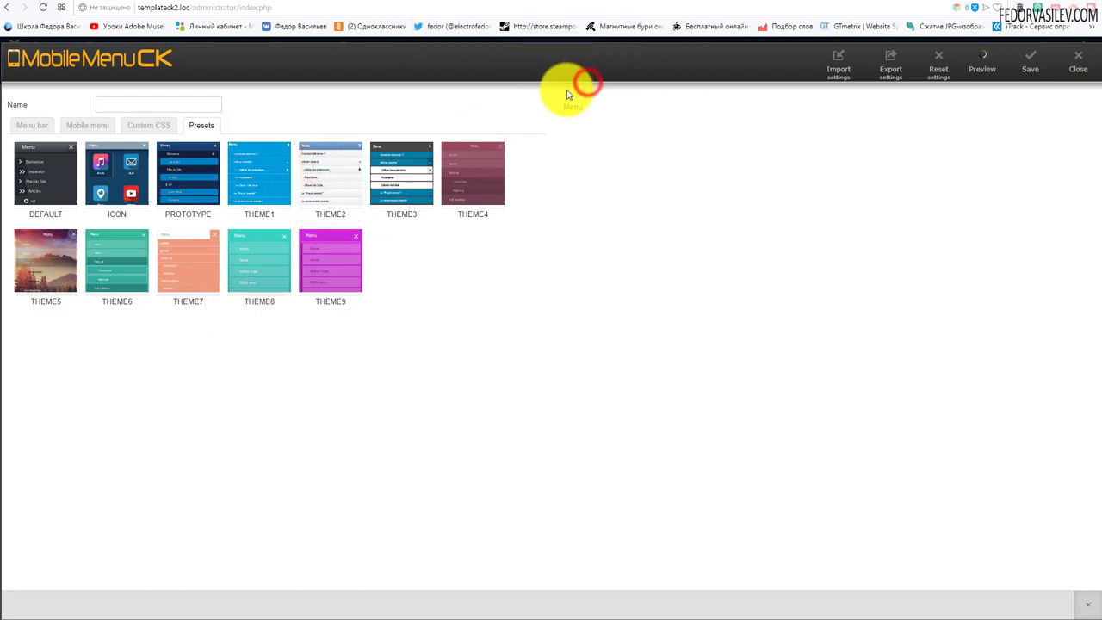
Name the new style with the author's first name, save it, and return to the refreshed styles list
click(117, 104)
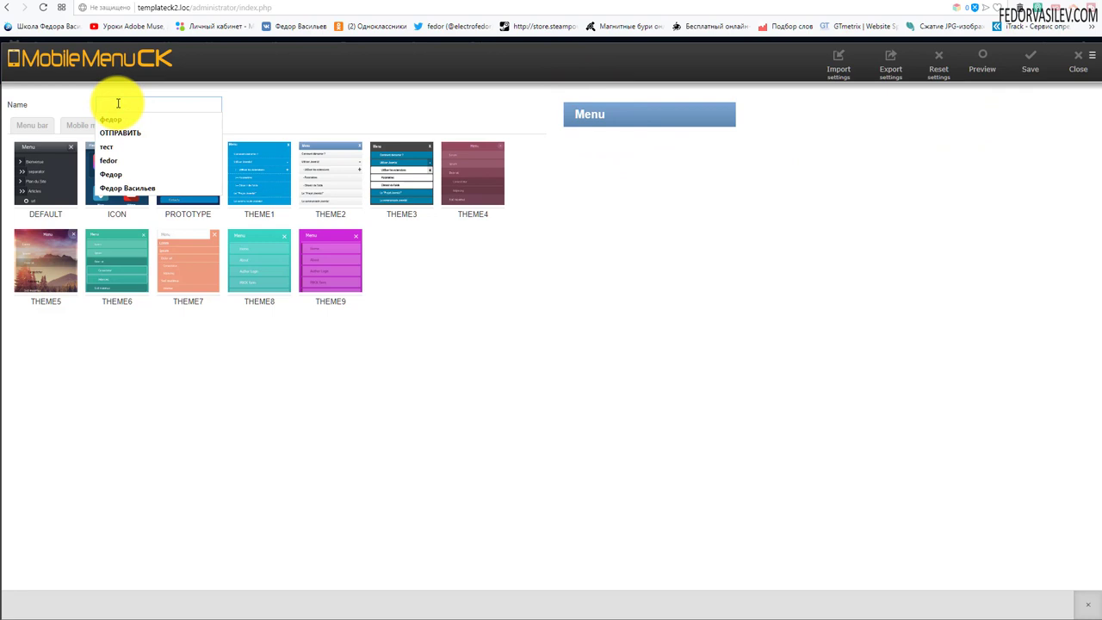
text(а)
text(edor)
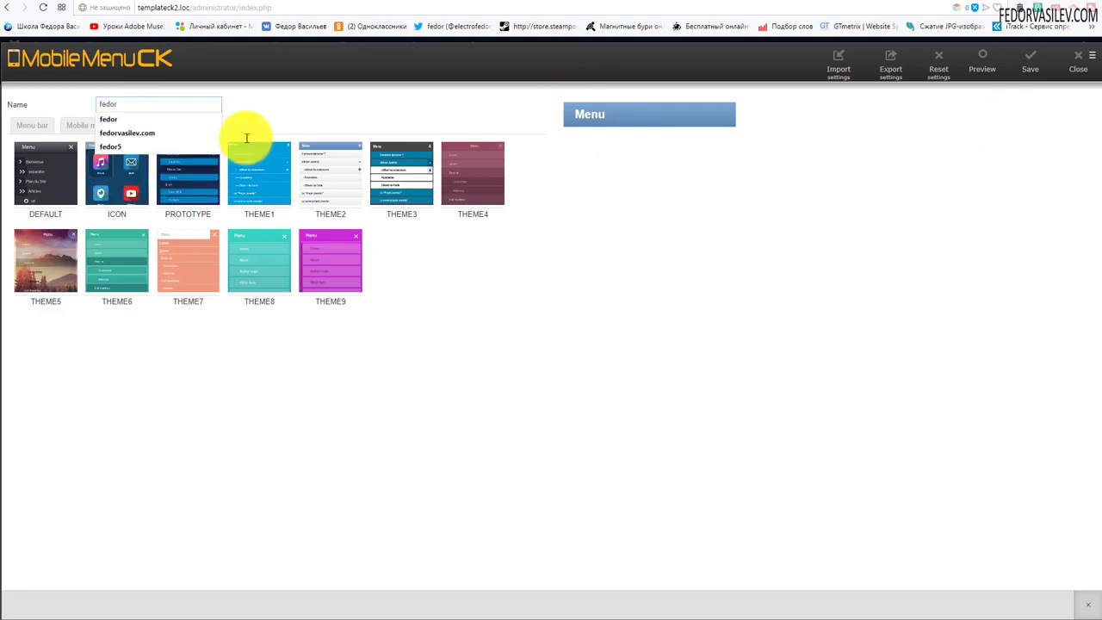
click(637, 332)
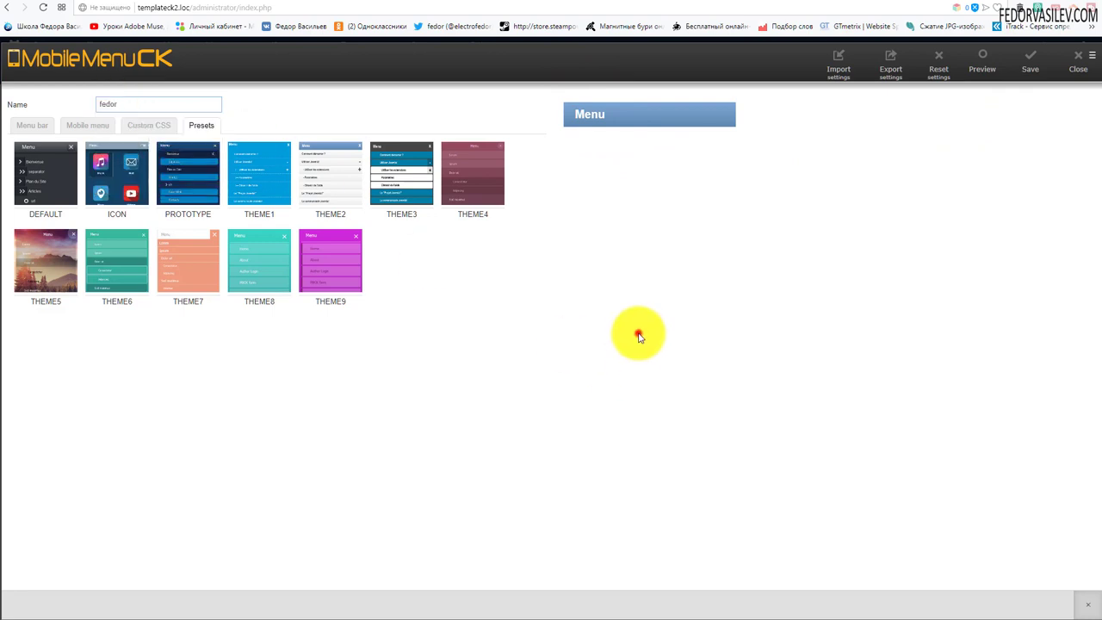
click(1029, 57)
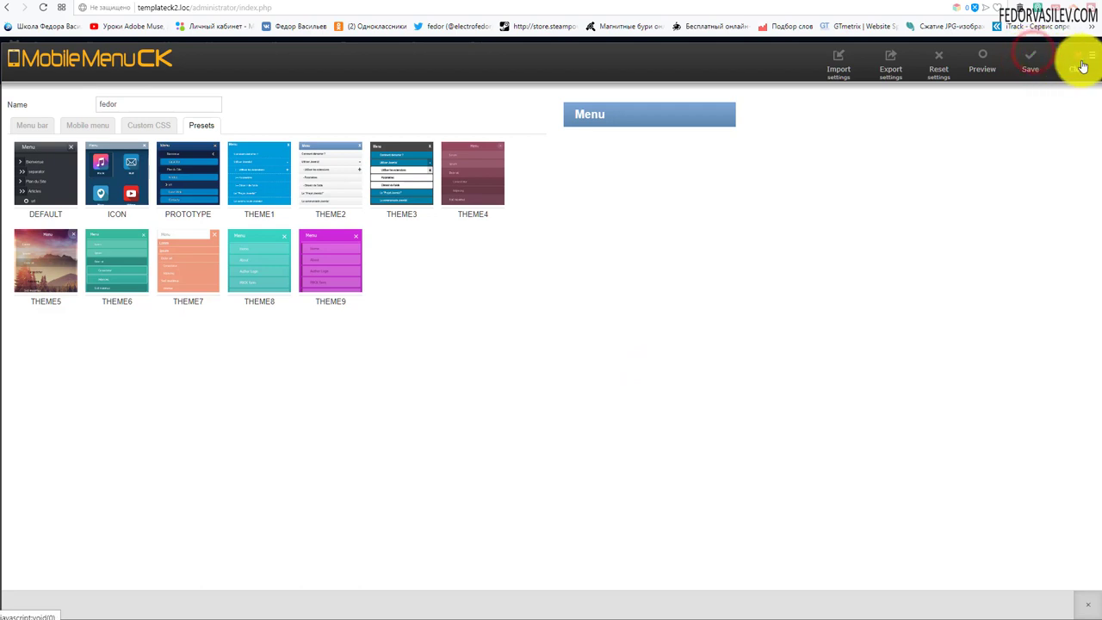
click(42, 8)
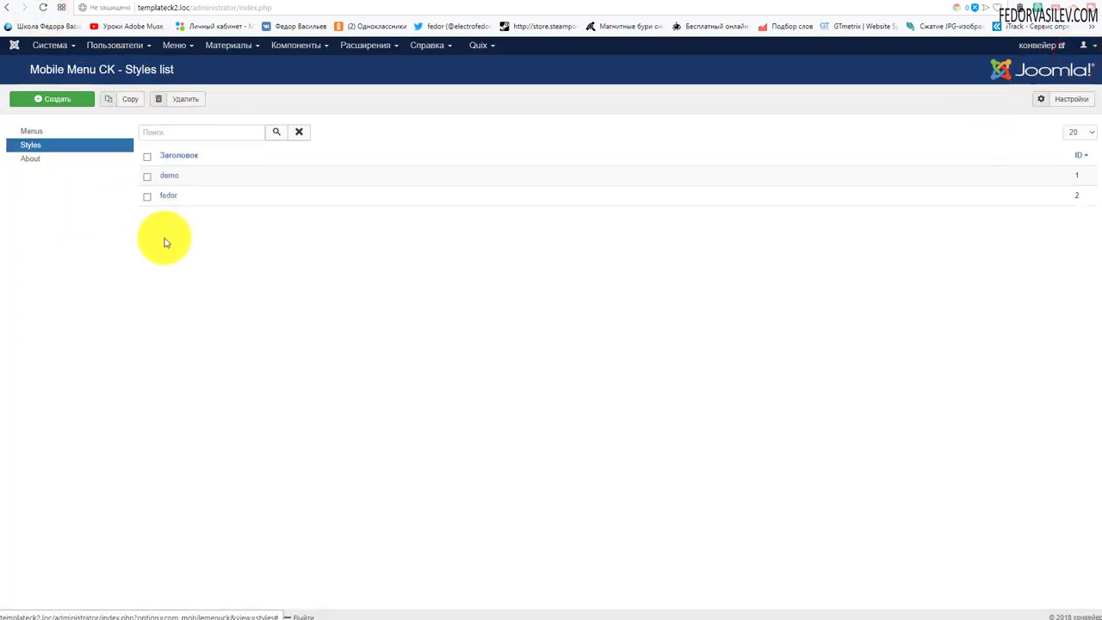
Reopen the newly saved style, look over its presets, menu bar and mobile menu settings, and close the editor
click(169, 194)
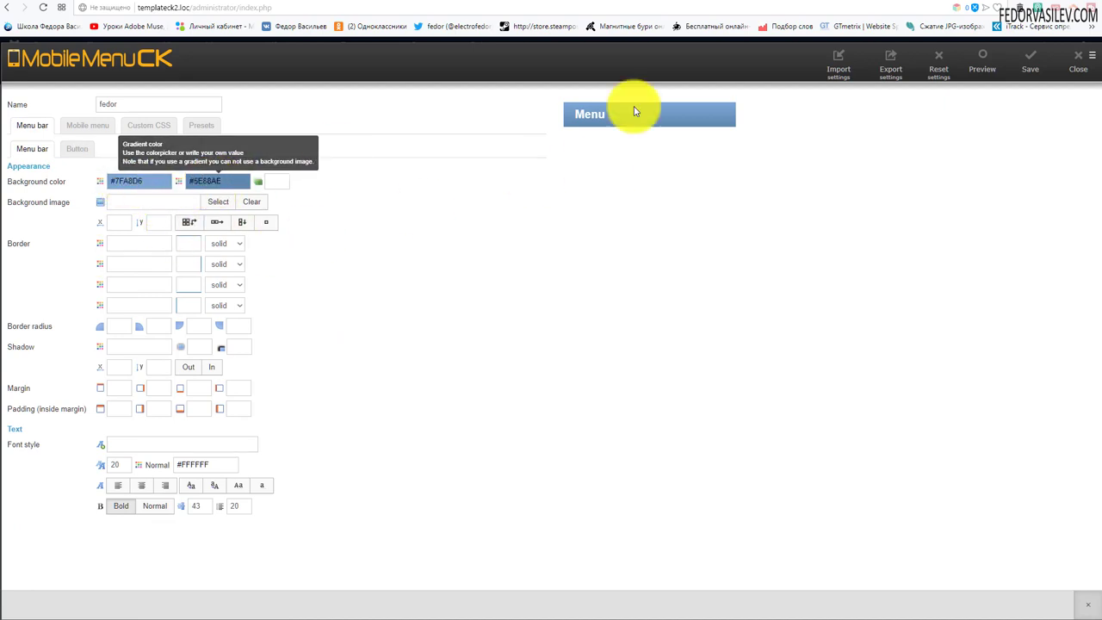
click(205, 125)
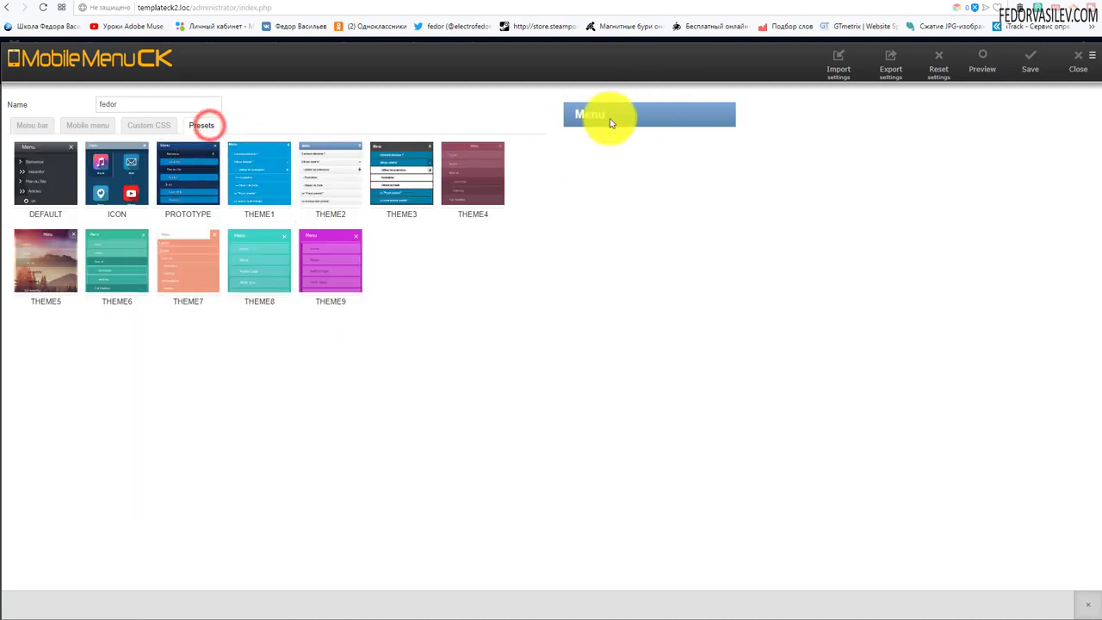
click(31, 126)
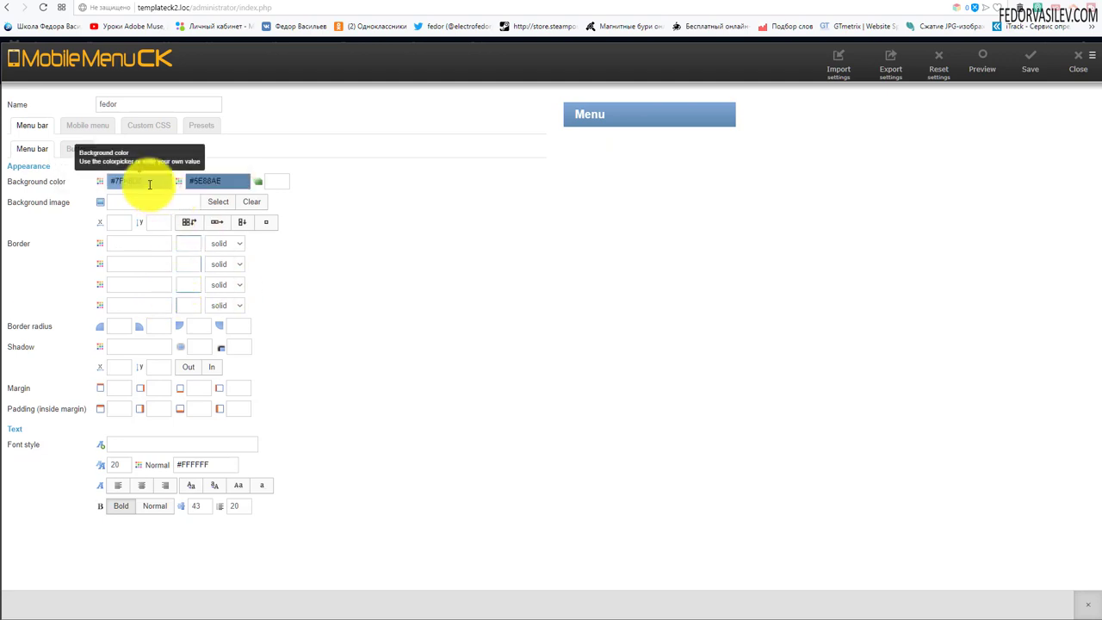
click(148, 183)
click(378, 300)
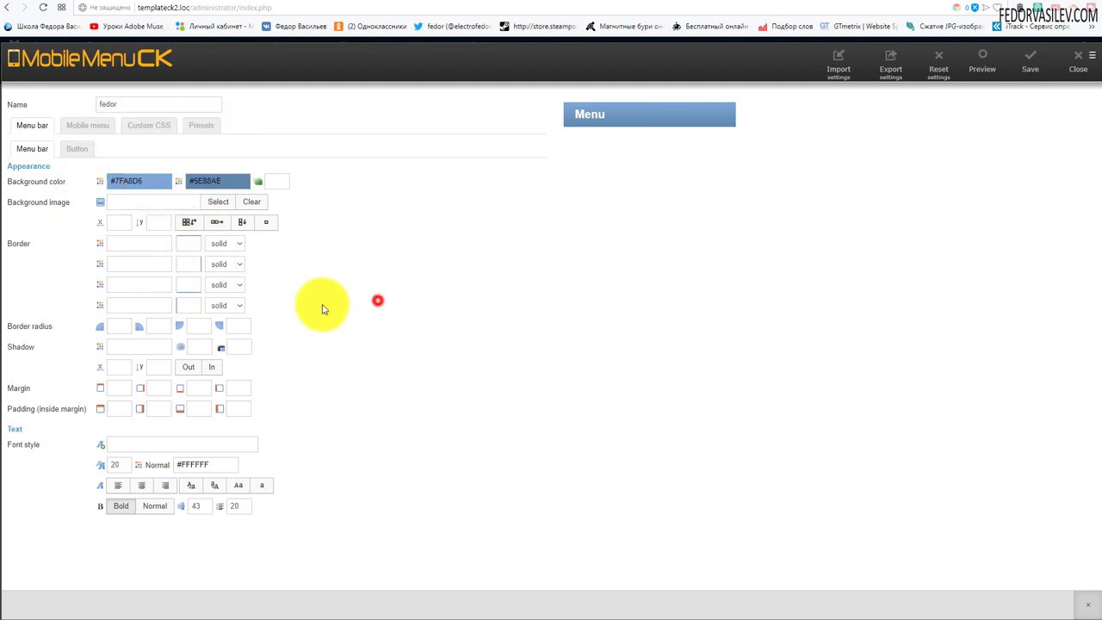
click(87, 129)
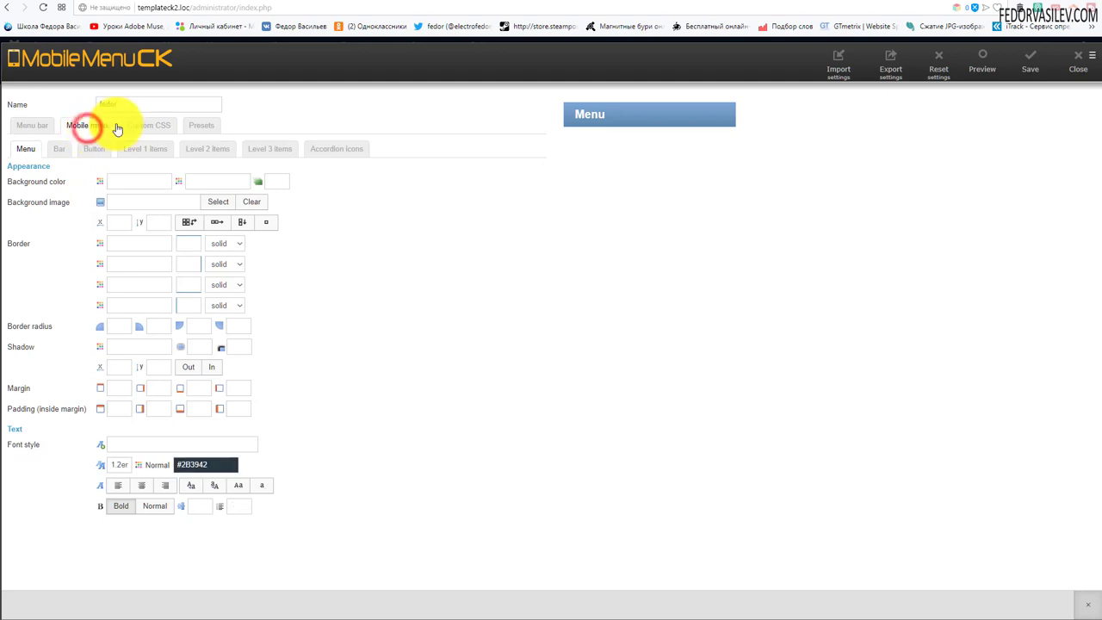
click(202, 124)
click(1078, 60)
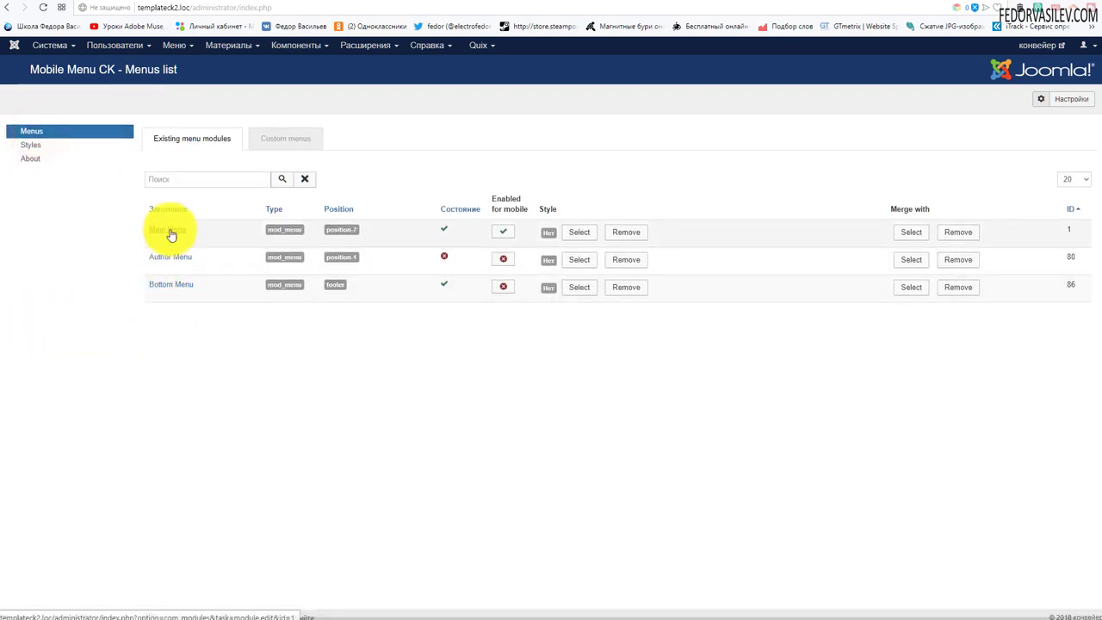
Assign the newly created style to Main Menu and check the Home submenu in the site's mobile view
click(579, 233)
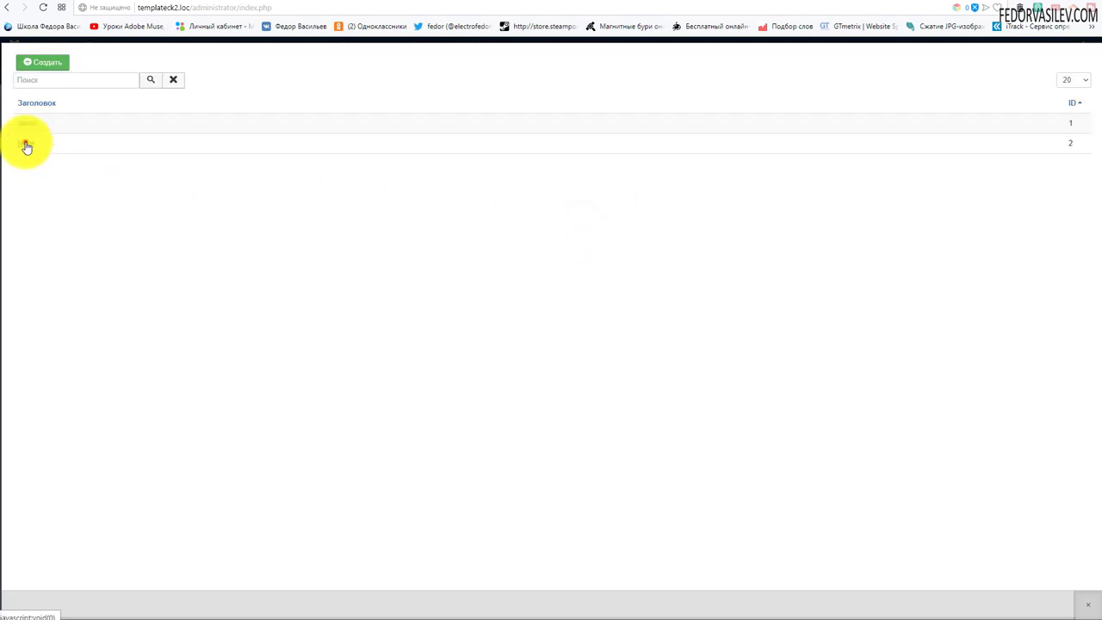
click(27, 144)
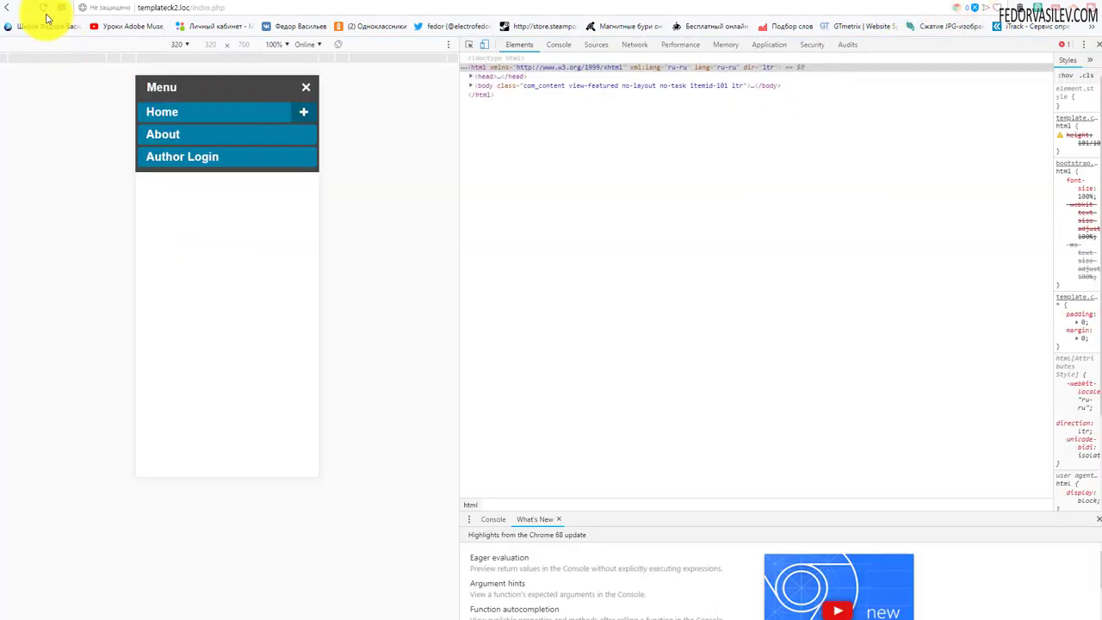
click(310, 115)
click(309, 112)
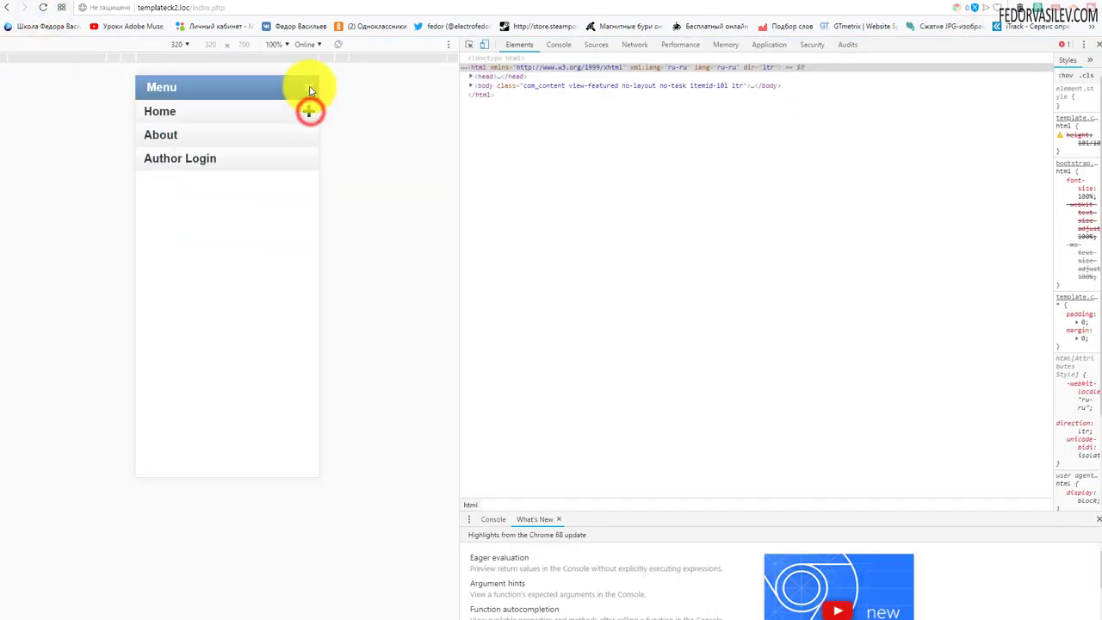
click(307, 113)
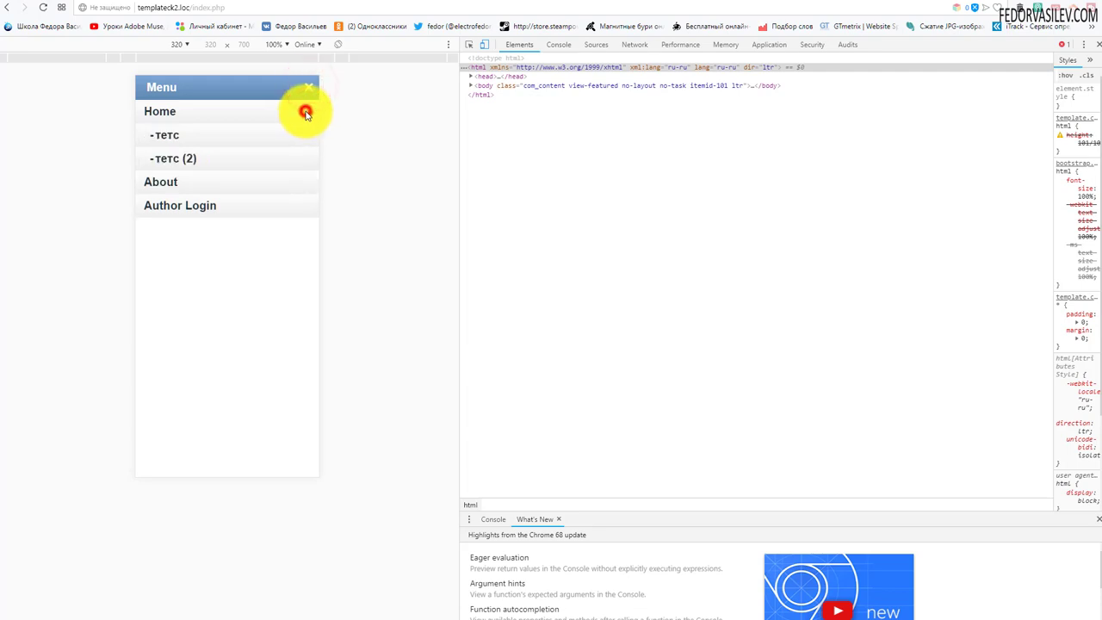
click(309, 113)
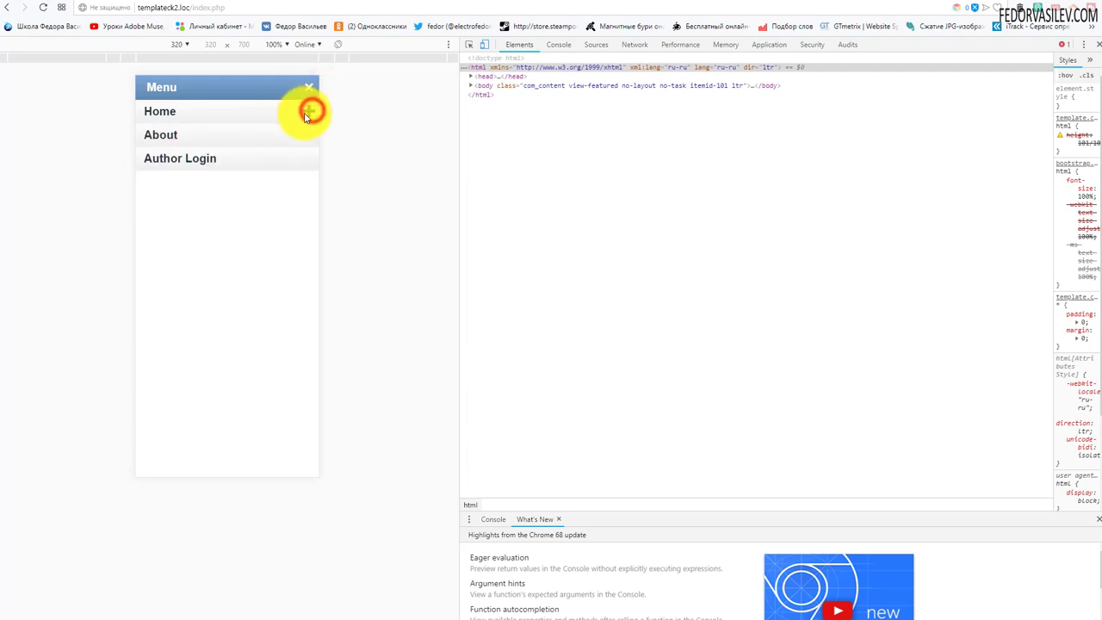
click(308, 111)
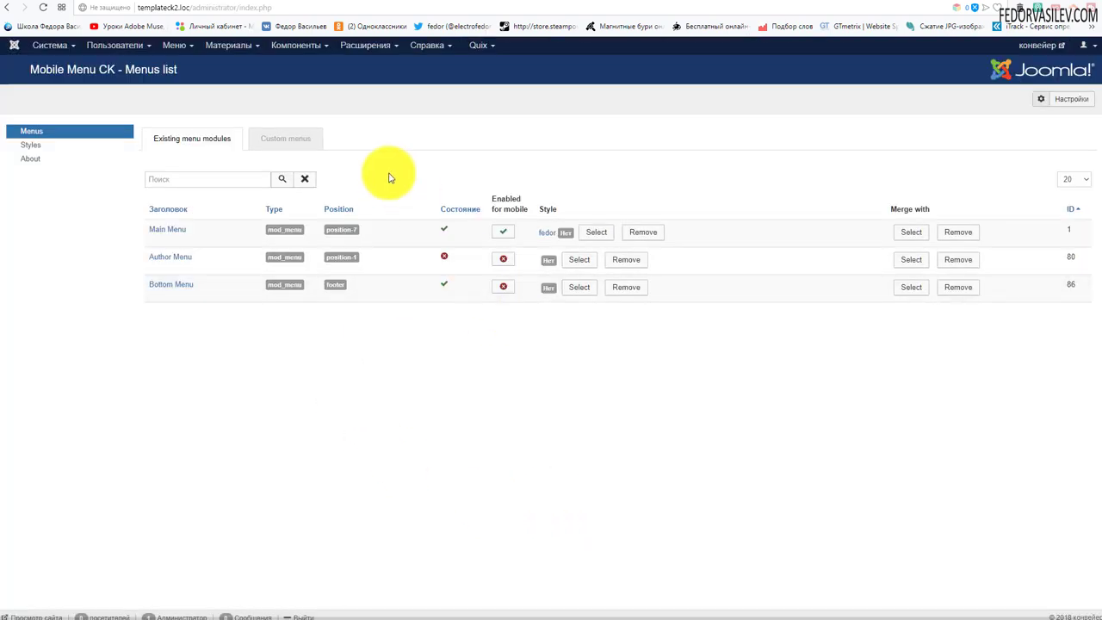
Open the Mobile Menu CK settings of the Main Menu module
click(370, 45)
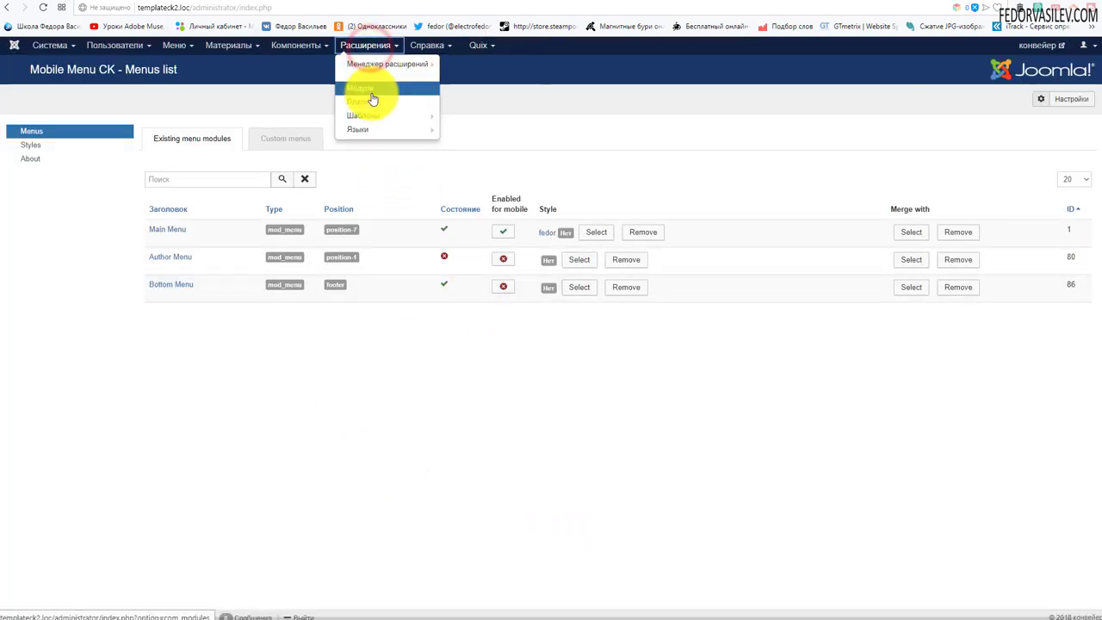
click(371, 89)
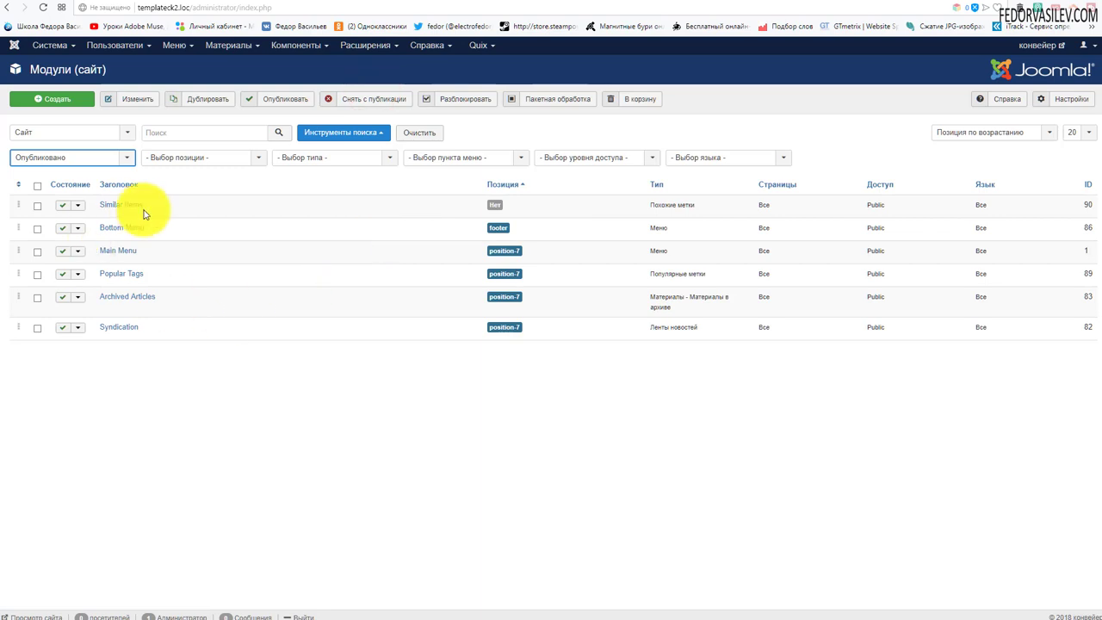
click(111, 252)
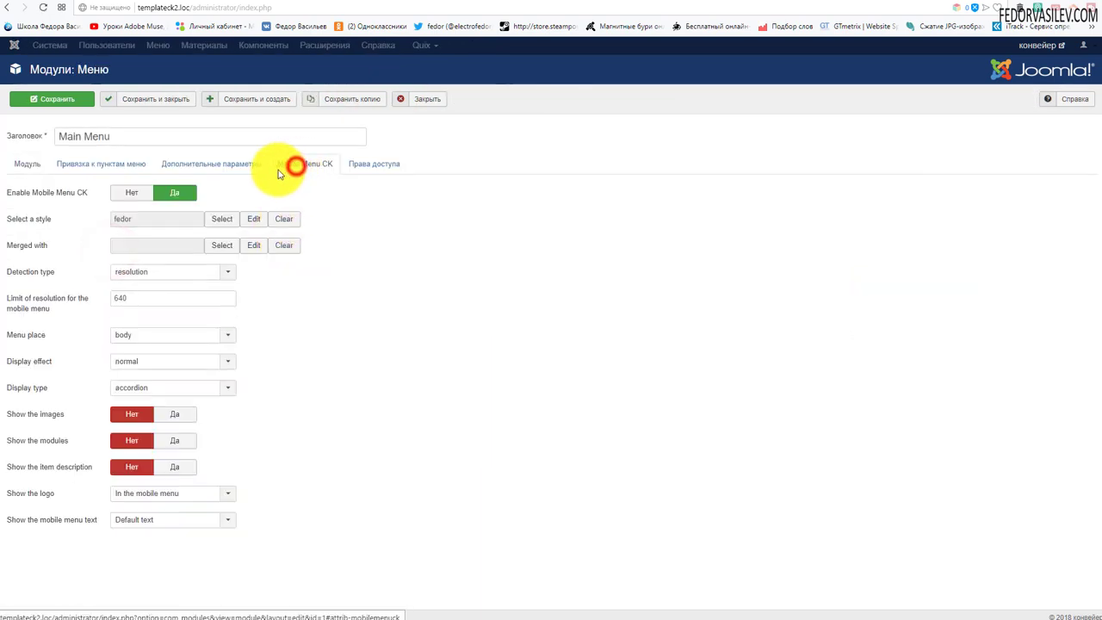
mouse_move(68, 199)
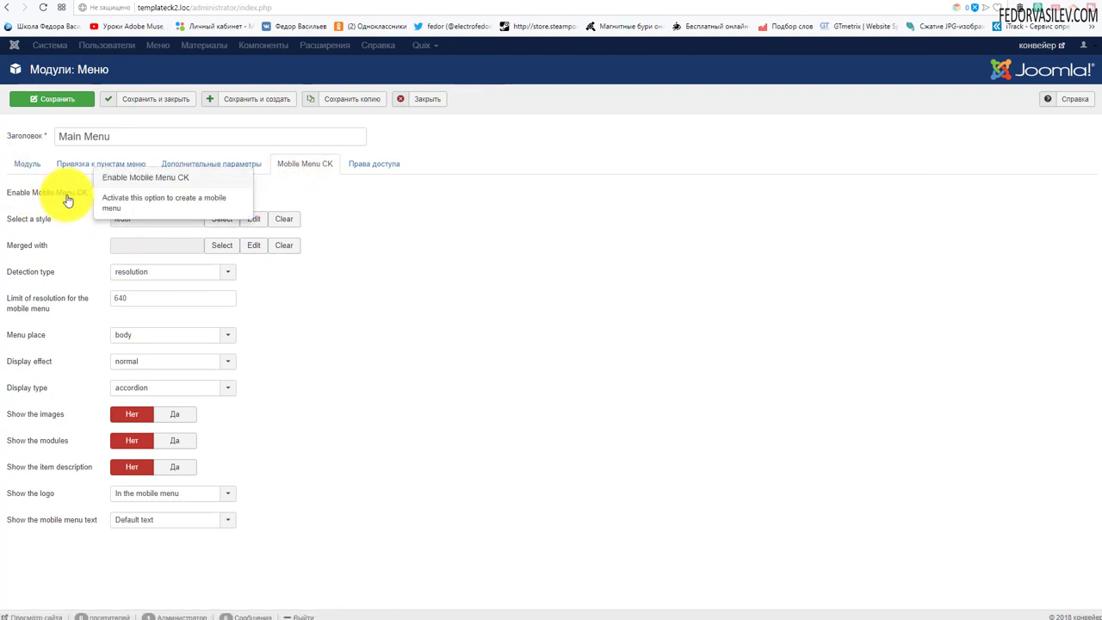
Save the Main Menu module with Mobile Menu CK disabled, check the site's mobile view, and re-enable the option
click(132, 192)
click(56, 99)
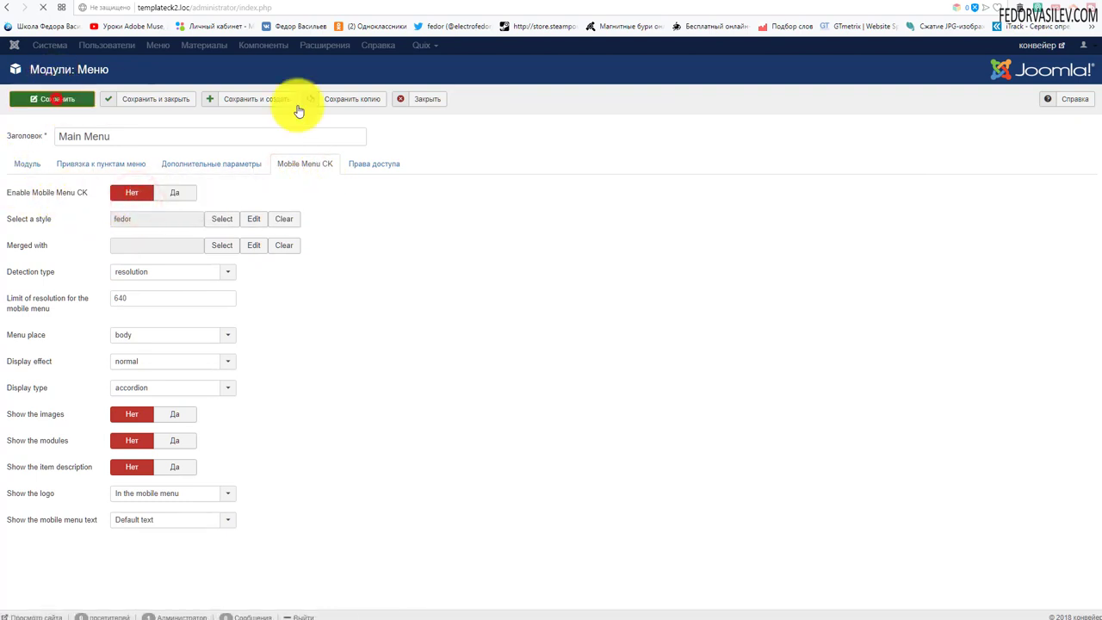
key(ctrl+Tab)
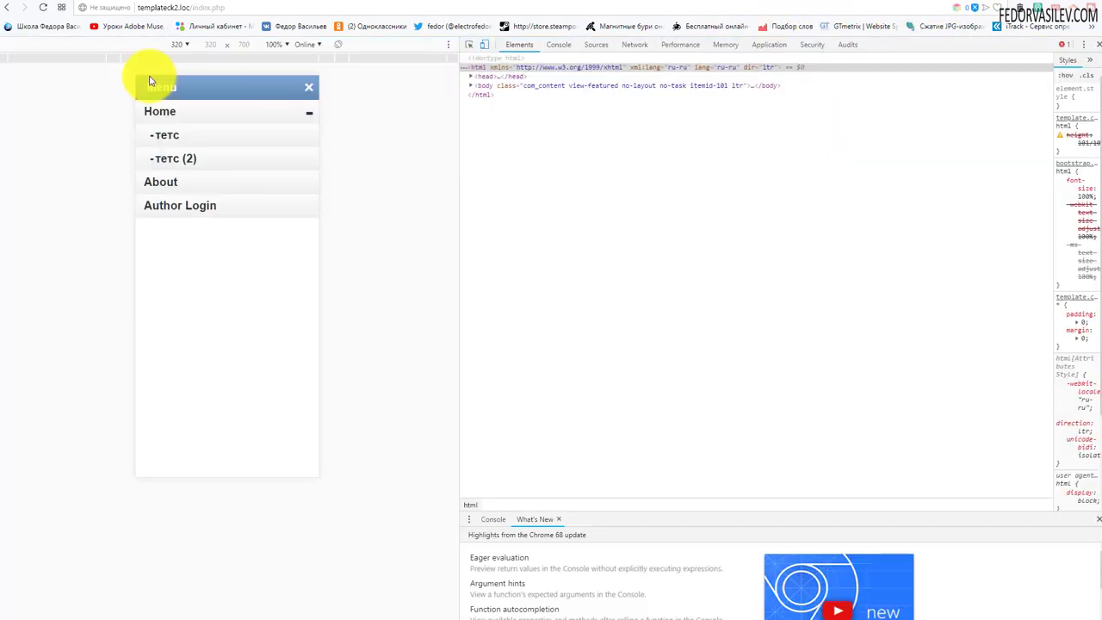
click(41, 10)
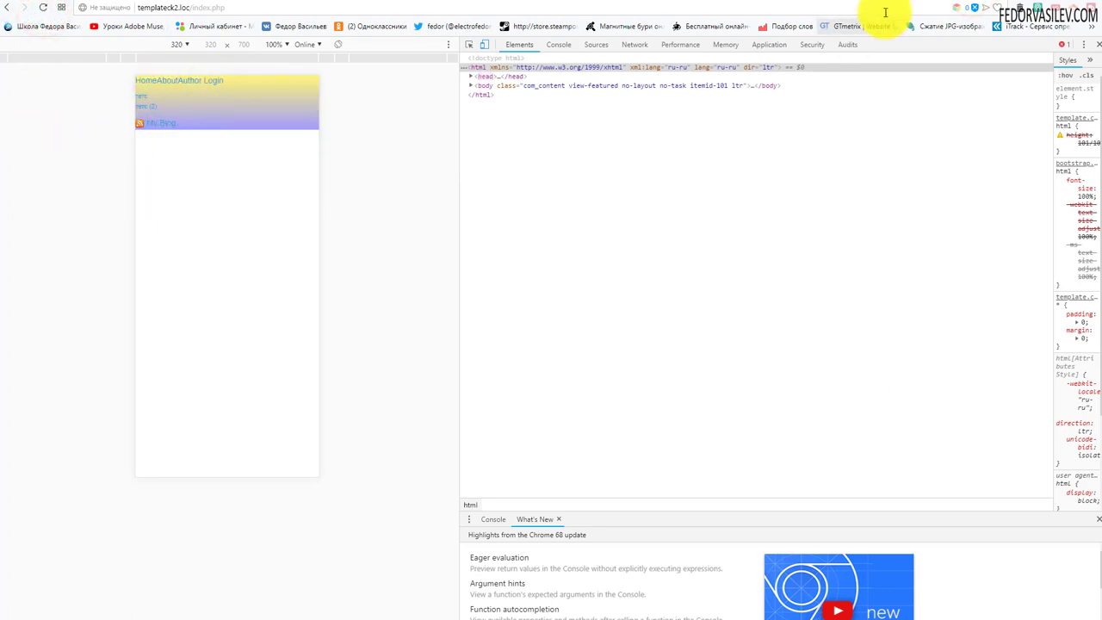
key(ctrl+Tab)
click(176, 234)
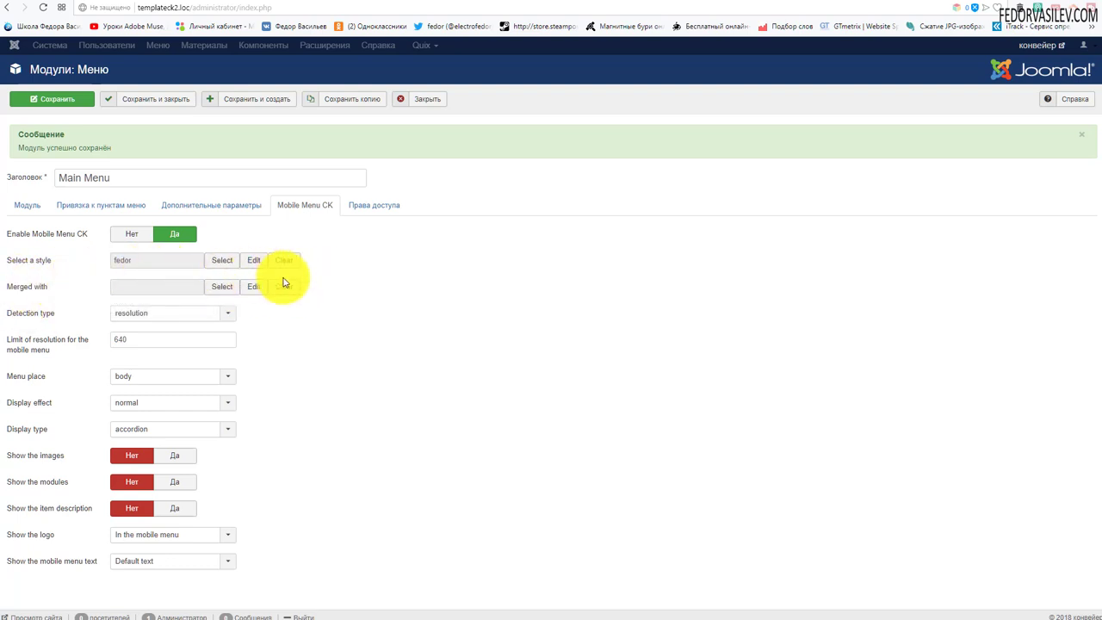
Examine the available detection types for the Main Menu module's mobile version
click(132, 316)
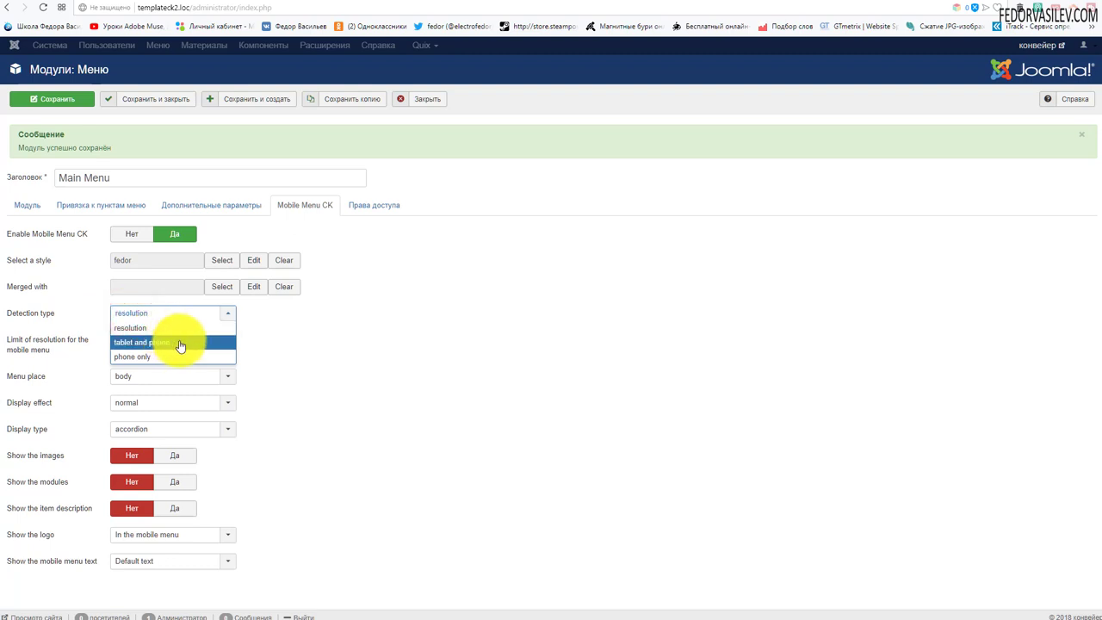
click(285, 319)
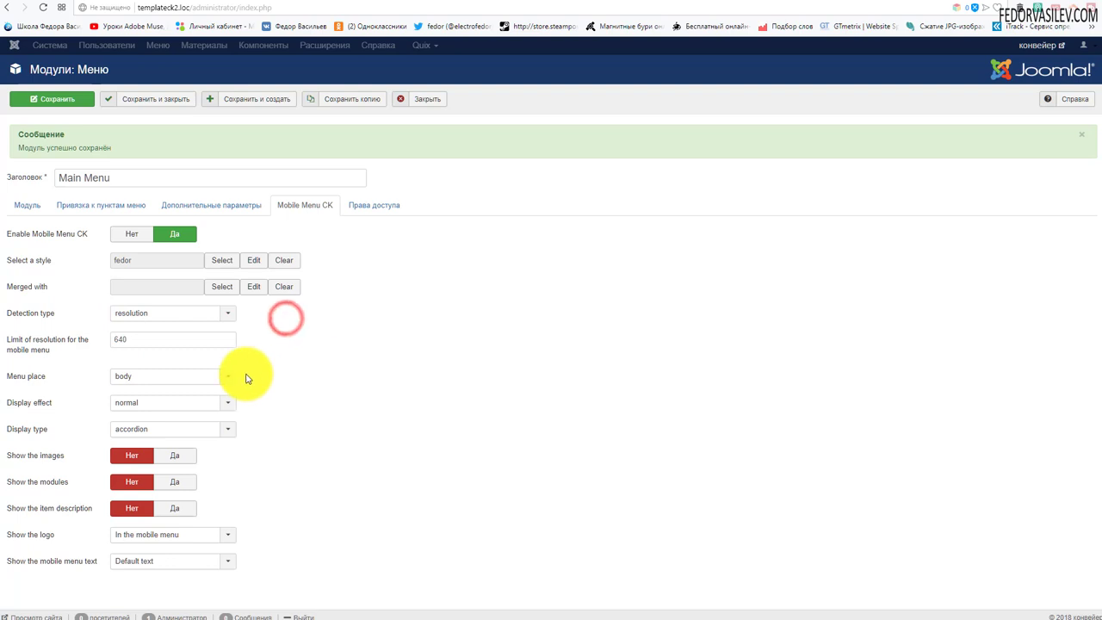
click(229, 313)
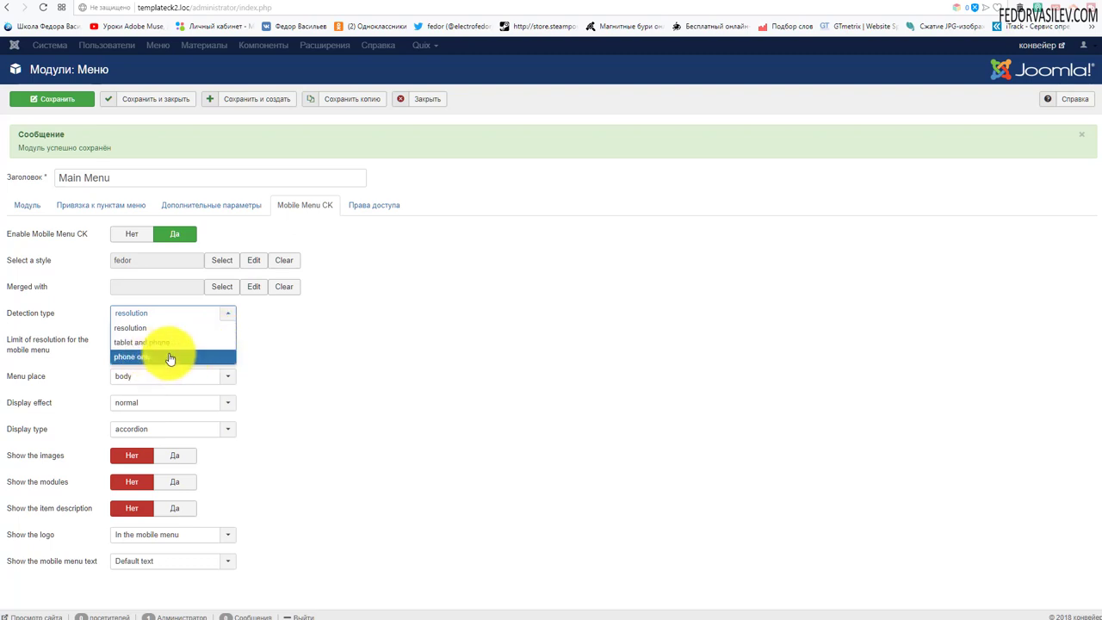
click(142, 313)
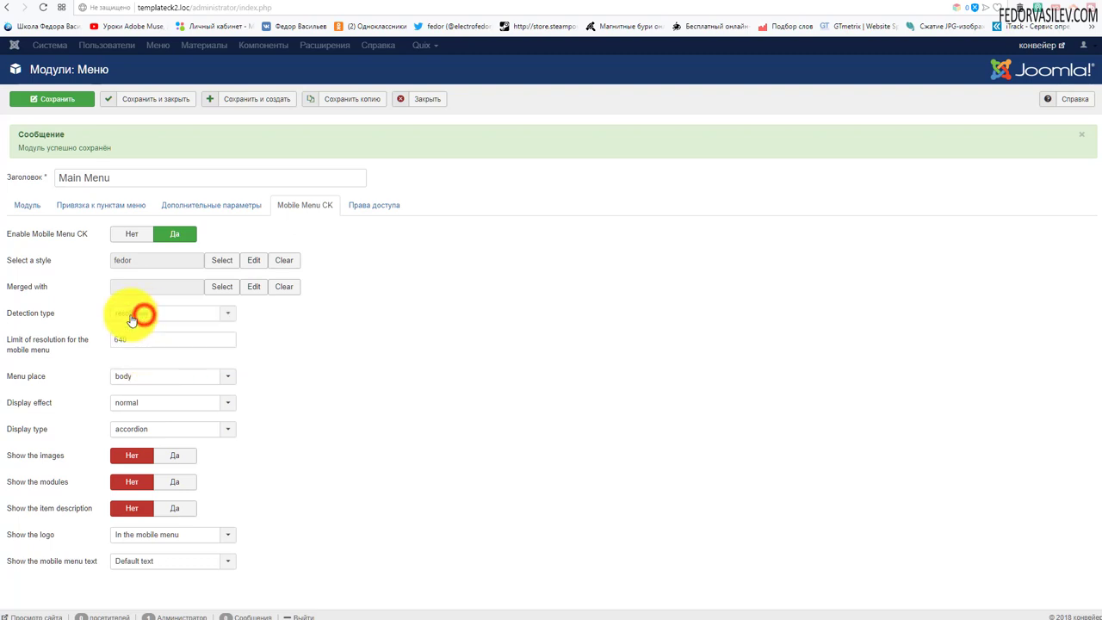
Check how the site's menu displays at iPad size against the module's resolution limit for the mobile menu
mouse_move(38, 342)
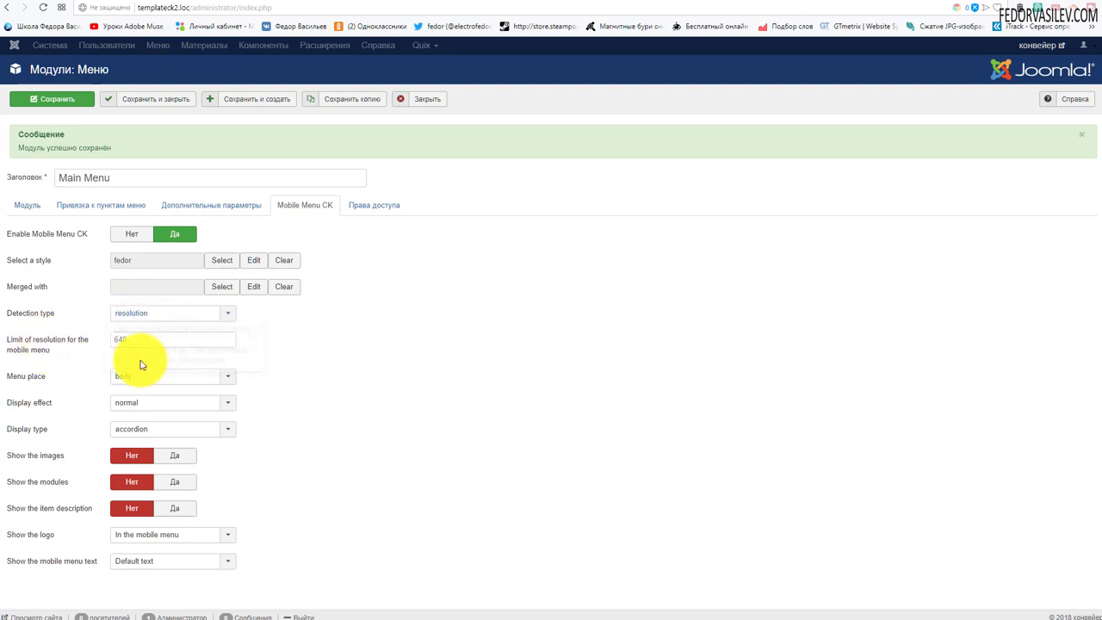
click(136, 342)
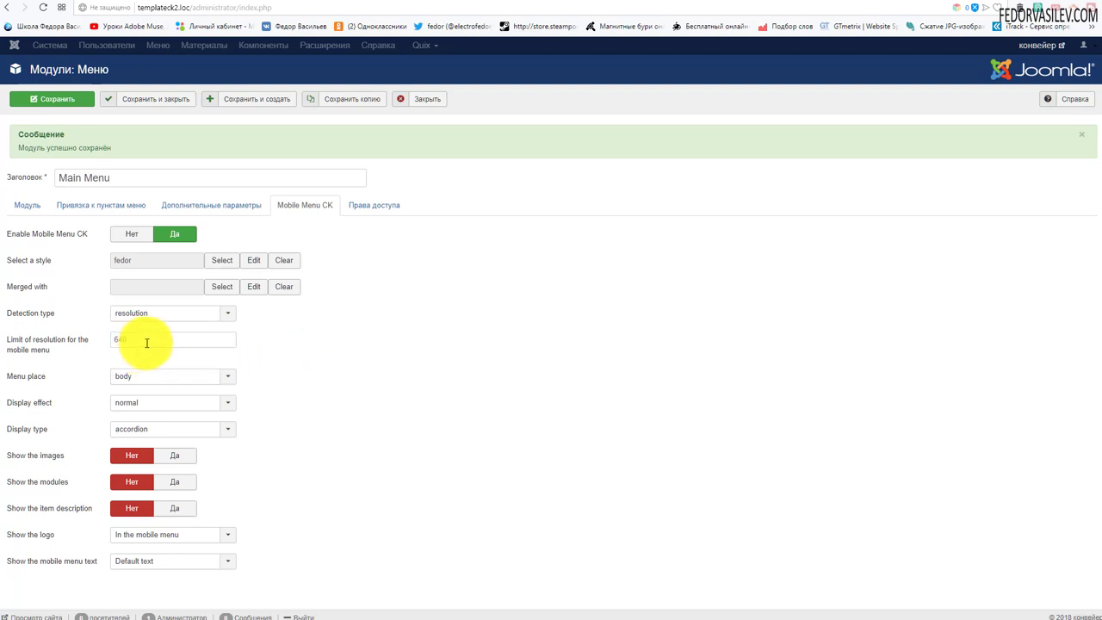
mouse_move(67, 344)
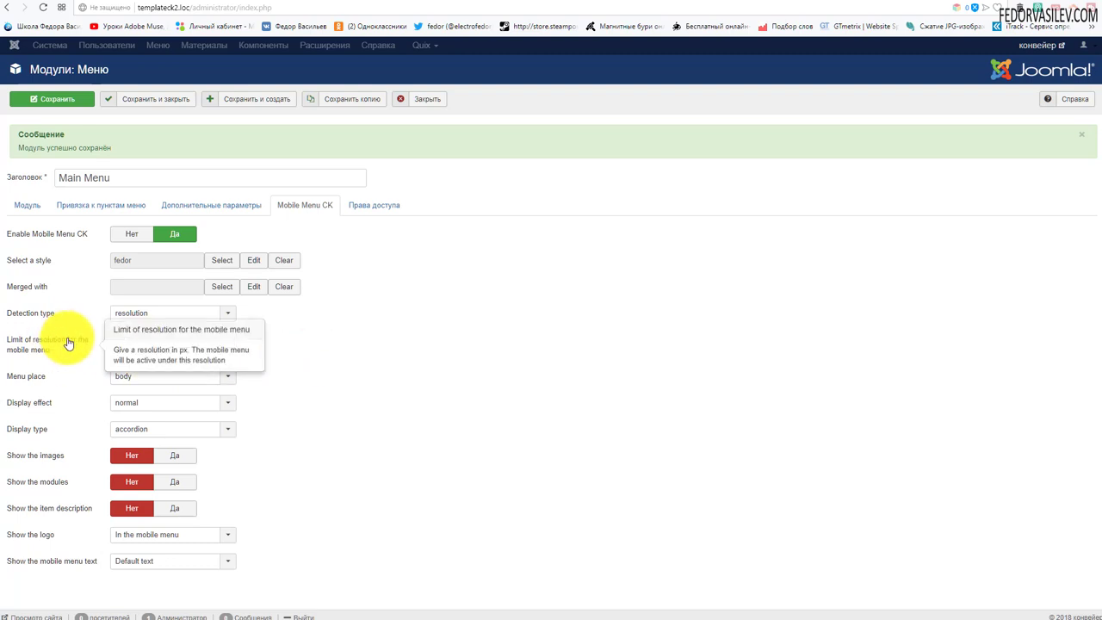
click(972, 7)
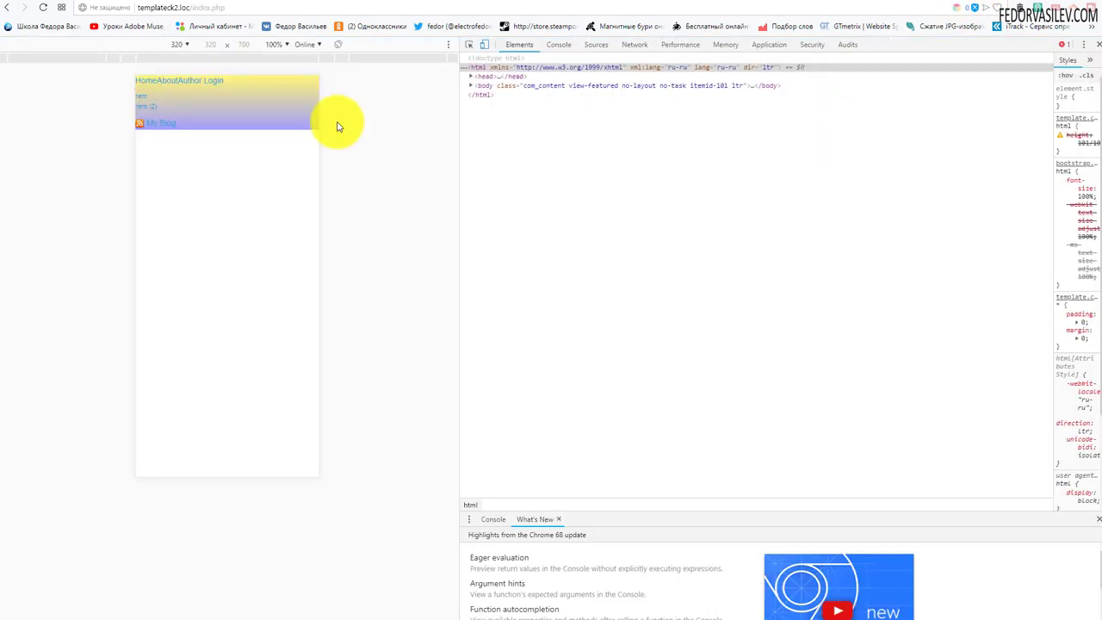
click(185, 45)
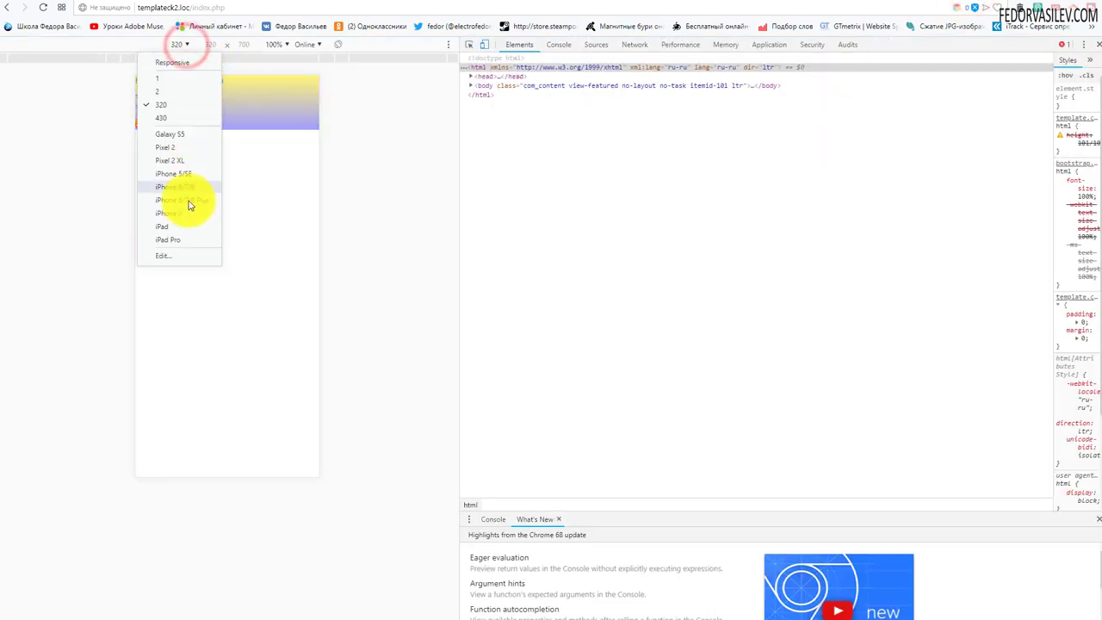
click(190, 228)
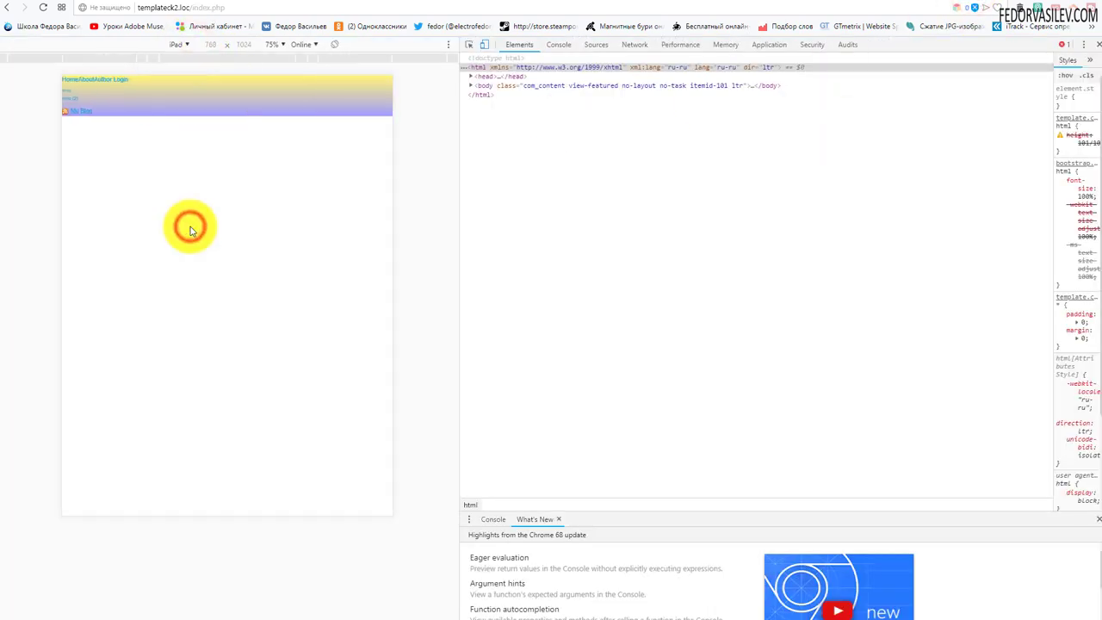
click(43, 7)
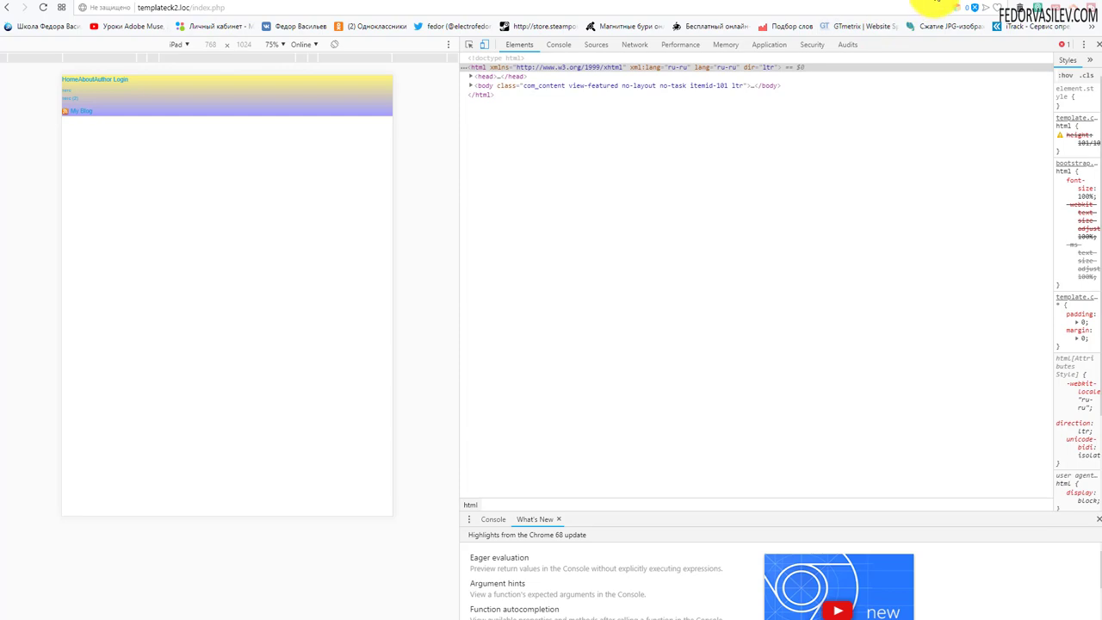
Set the Main Menu module's limit of resolution for the mobile menu to 768 and save the module
click(935, 5)
click(99, 341)
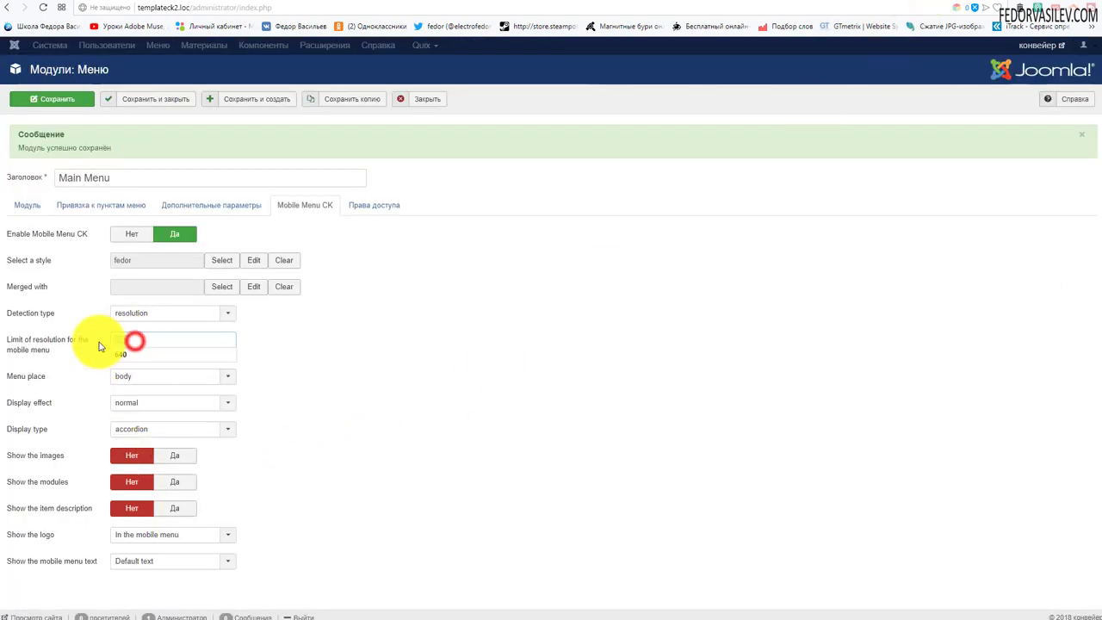
text(768)
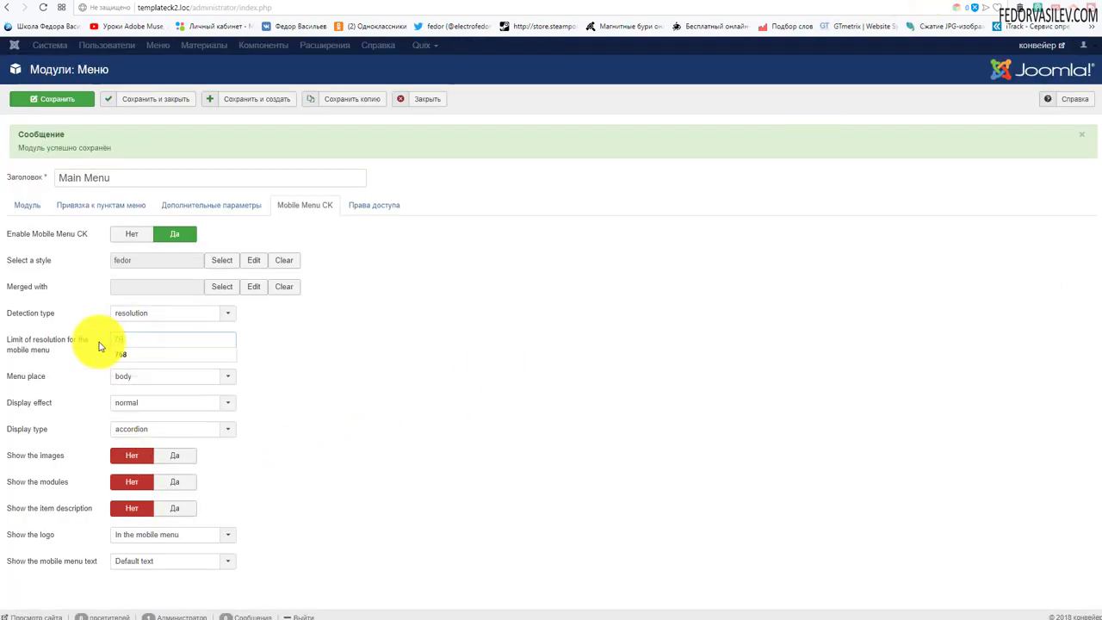
click(80, 93)
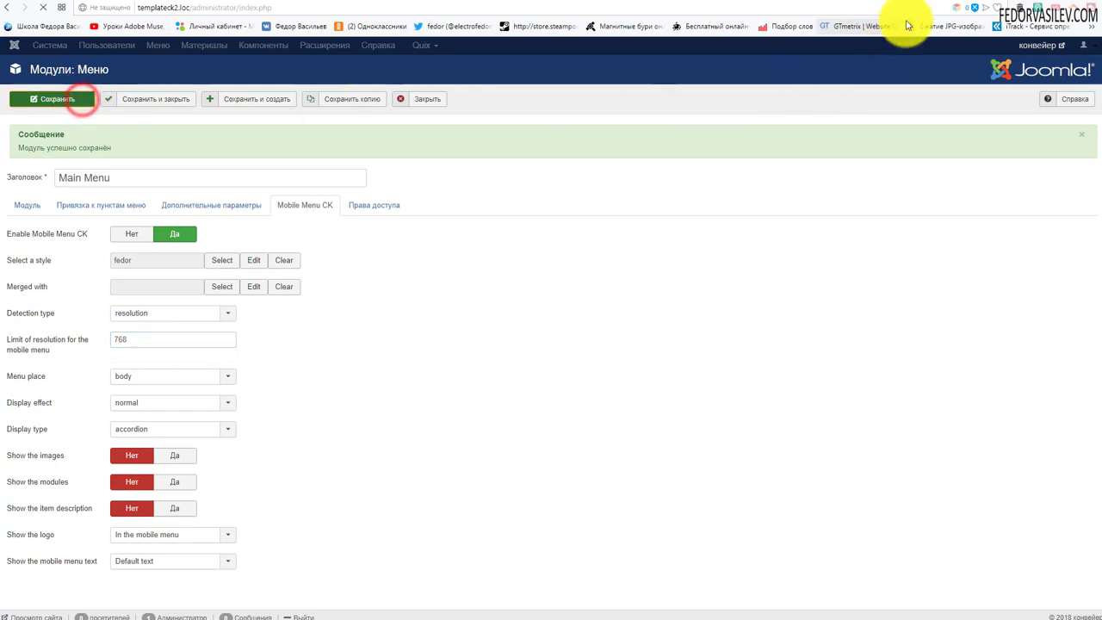
Reload the site in the iPad preview and check the mobile menu's Home submenu
click(935, 6)
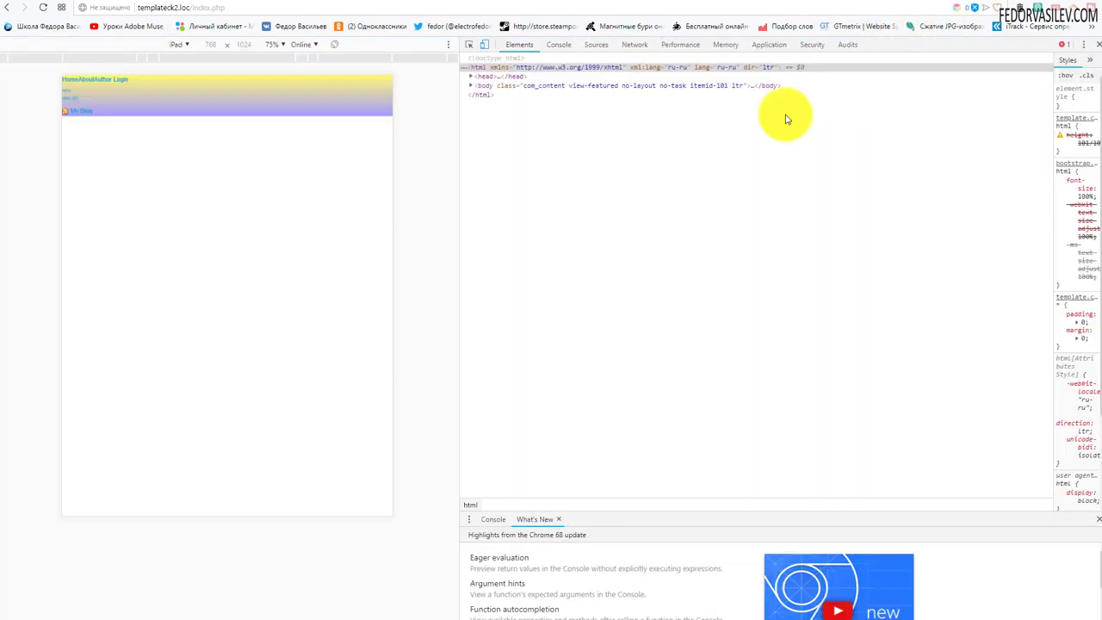
click(43, 12)
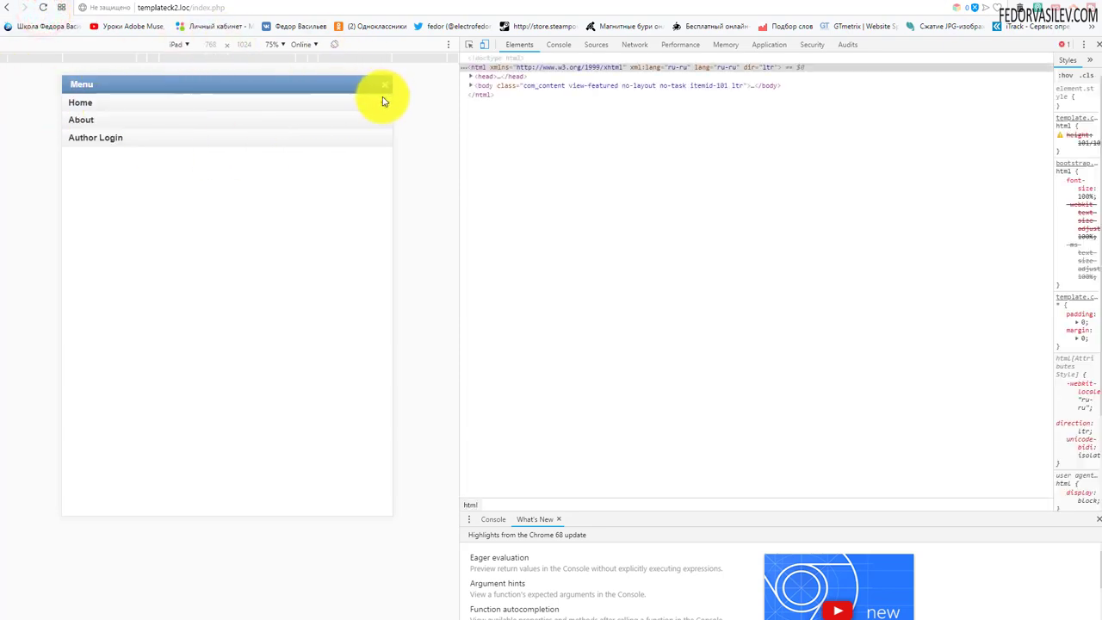
click(384, 102)
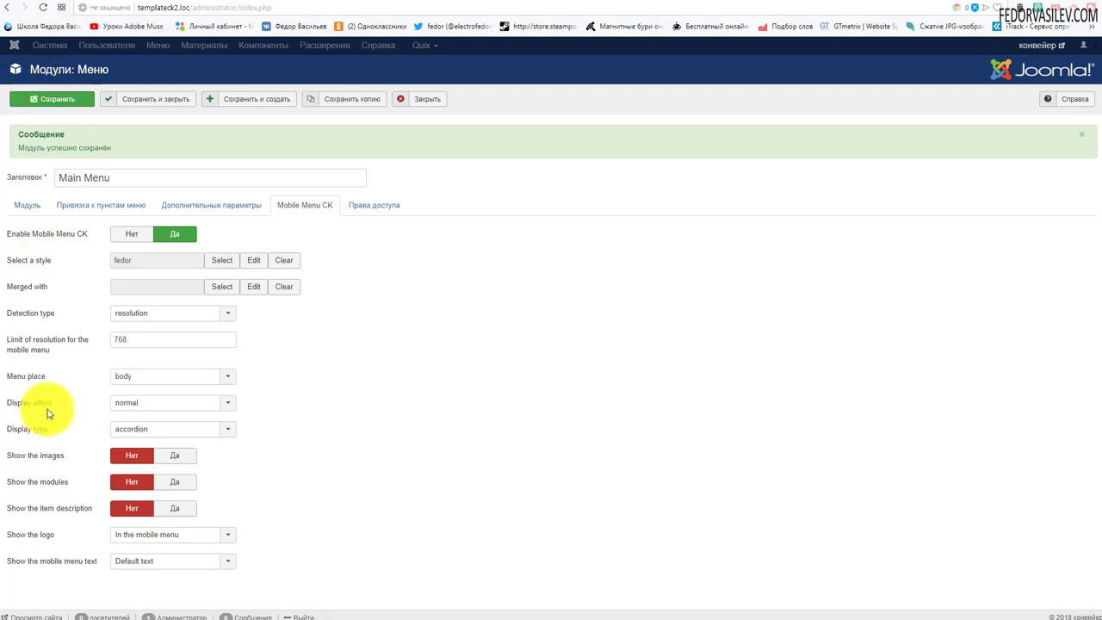
Set the mobile menu's display effect to Slide Right, menu width to 300 and display type to slide, and save the module
click(135, 402)
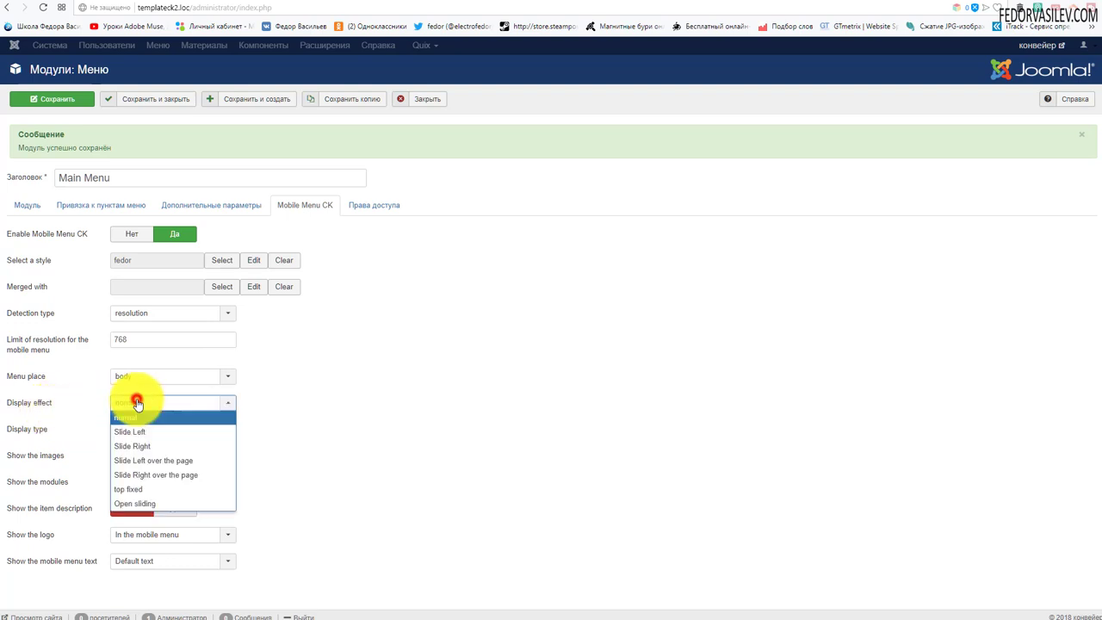
click(173, 445)
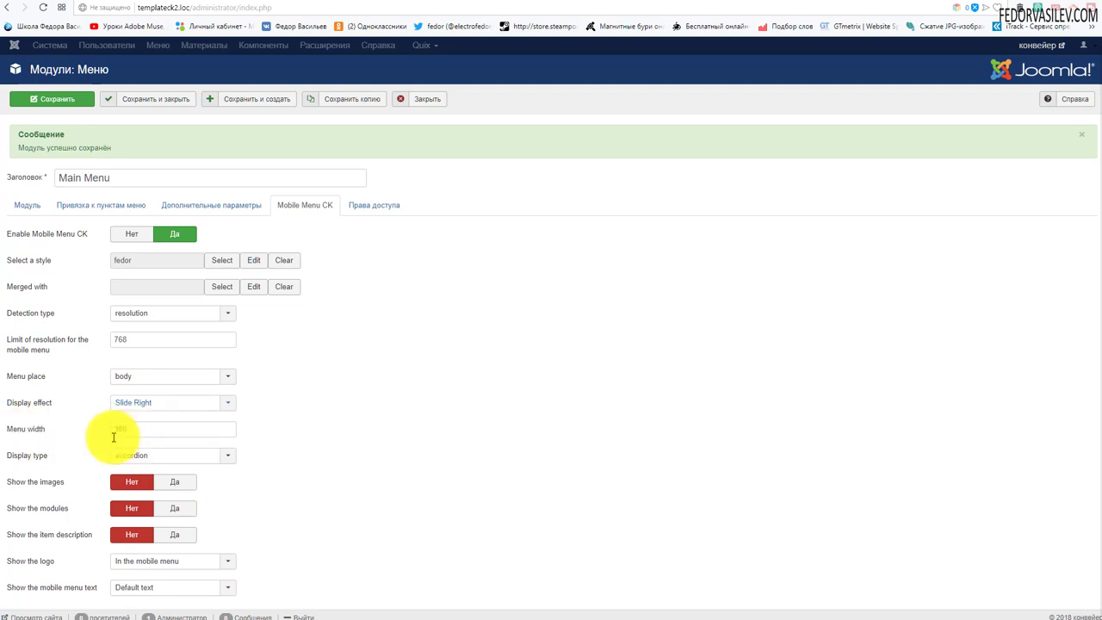
click(128, 433)
text(300)
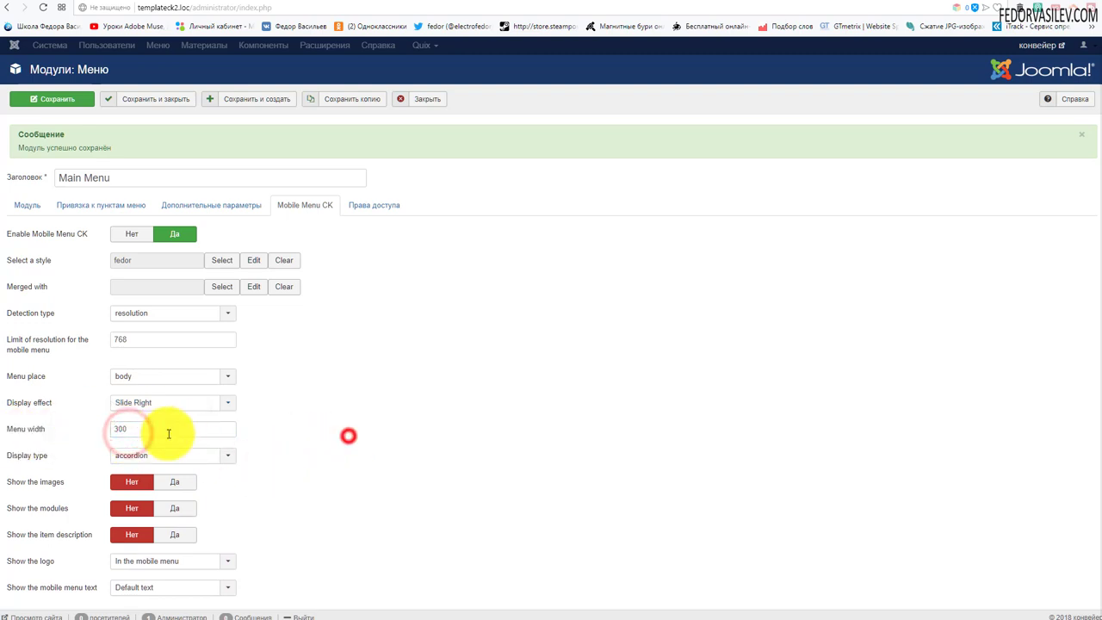
click(209, 456)
click(176, 512)
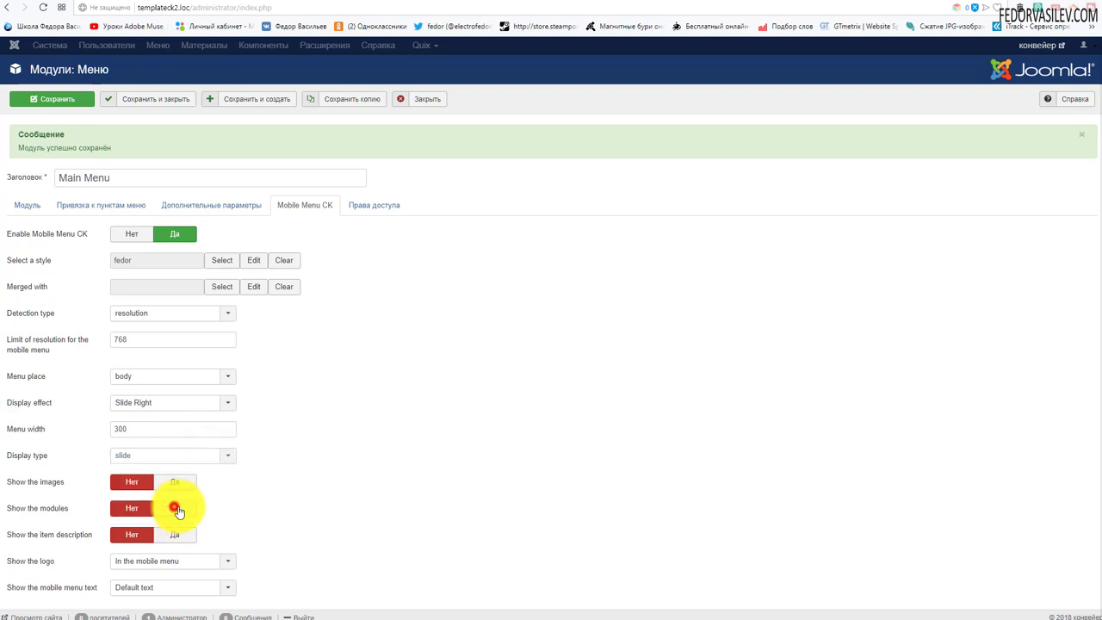
click(57, 101)
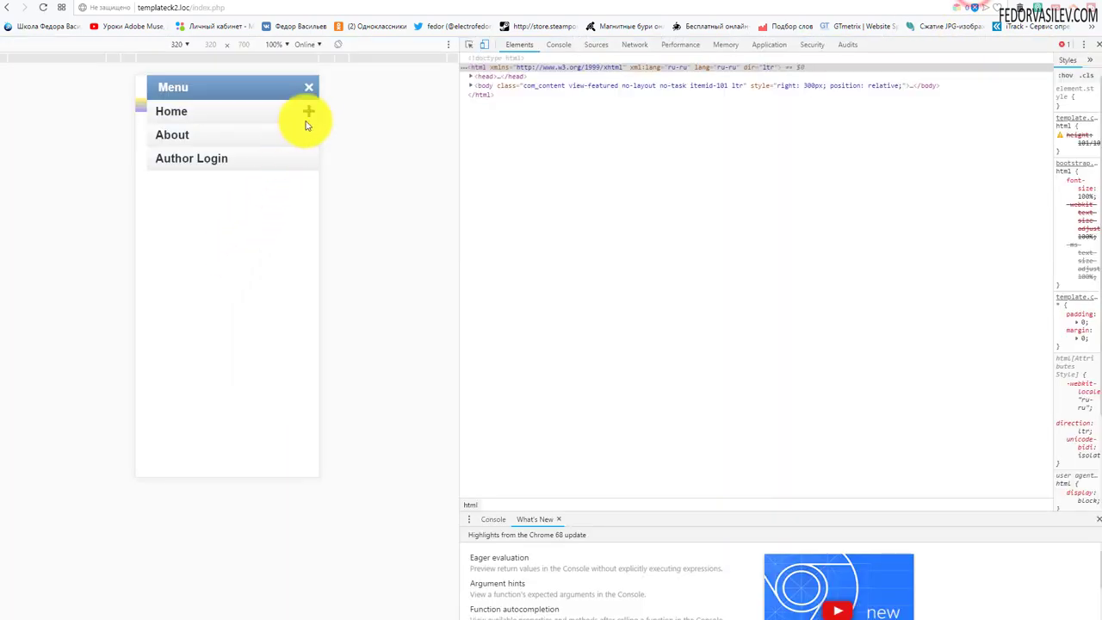
Check the sliding Home submenu and its Back link in the site's 320-wide mobile view
click(307, 113)
click(185, 115)
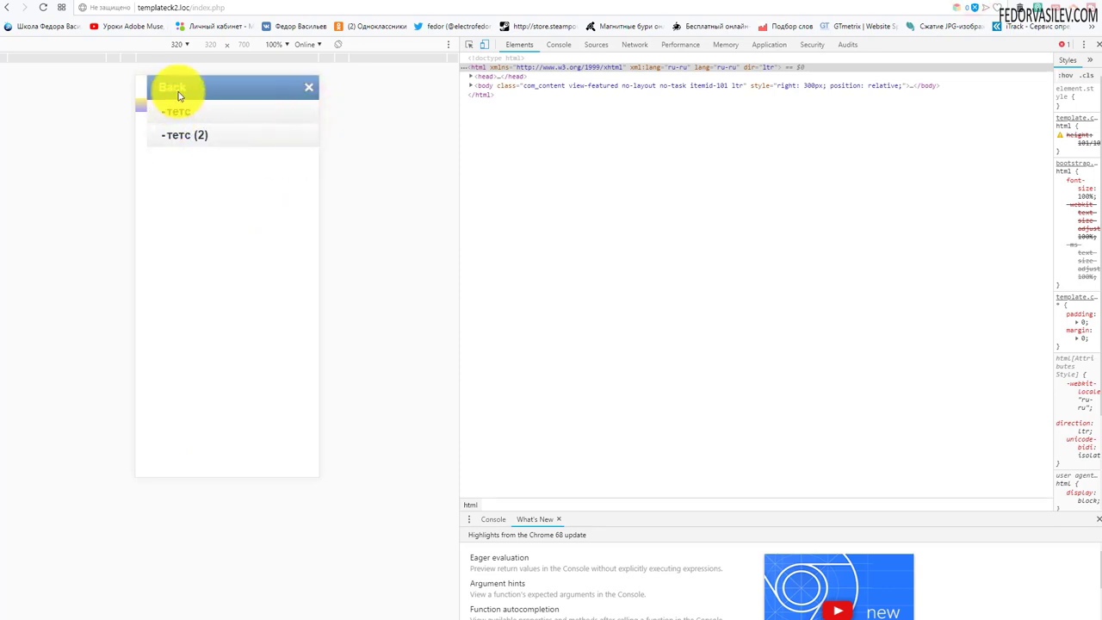
click(312, 112)
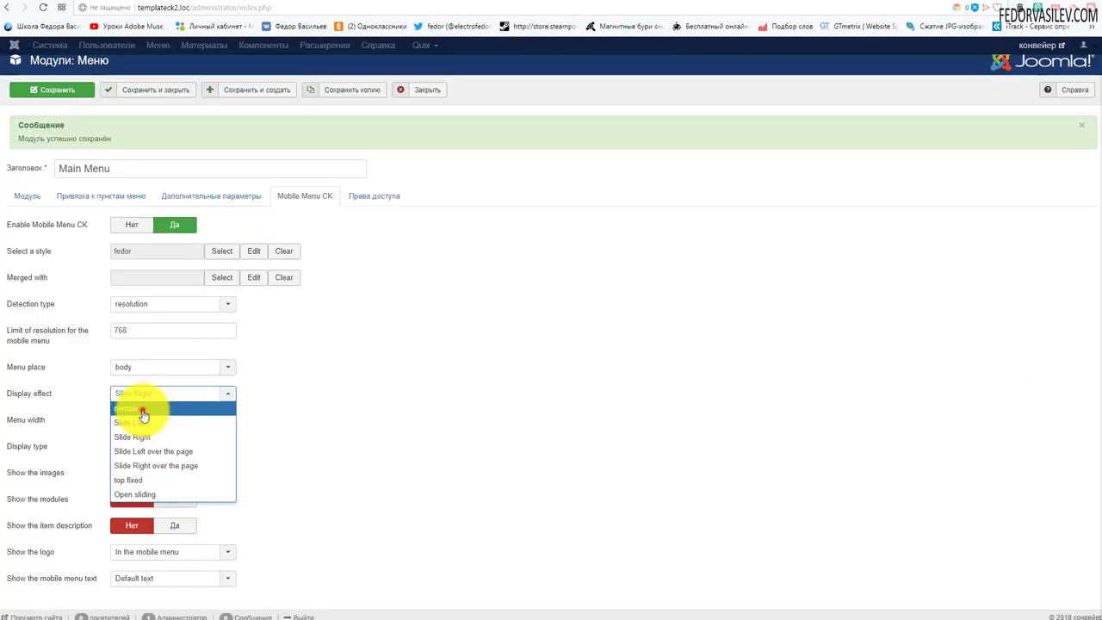
Set the mobile menu's display effect to normal and its display type to slide
click(140, 409)
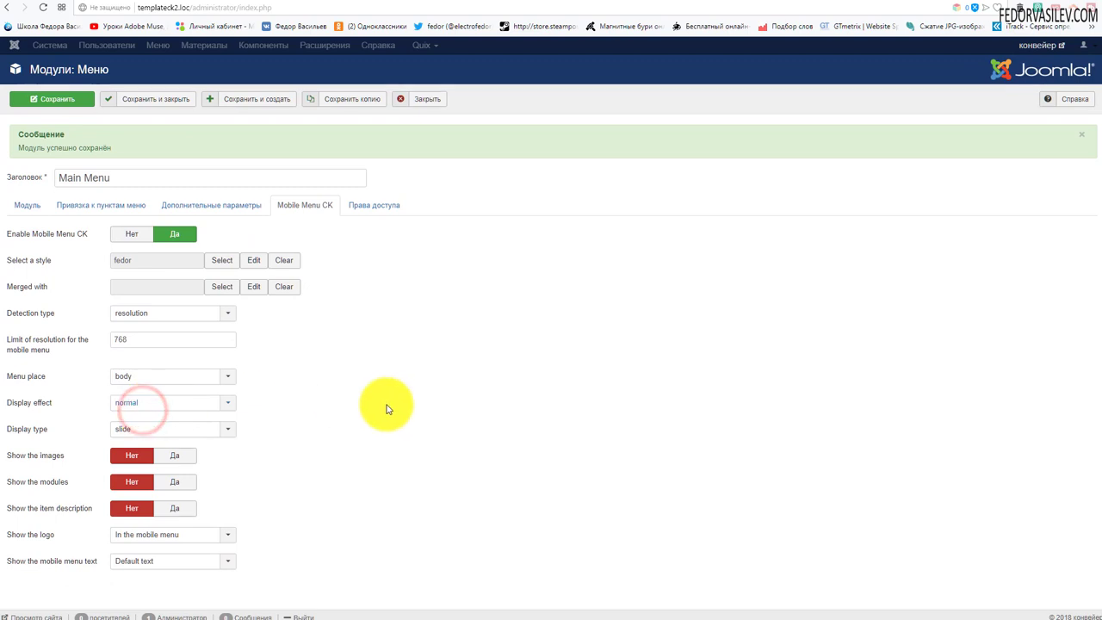
click(167, 429)
click(202, 442)
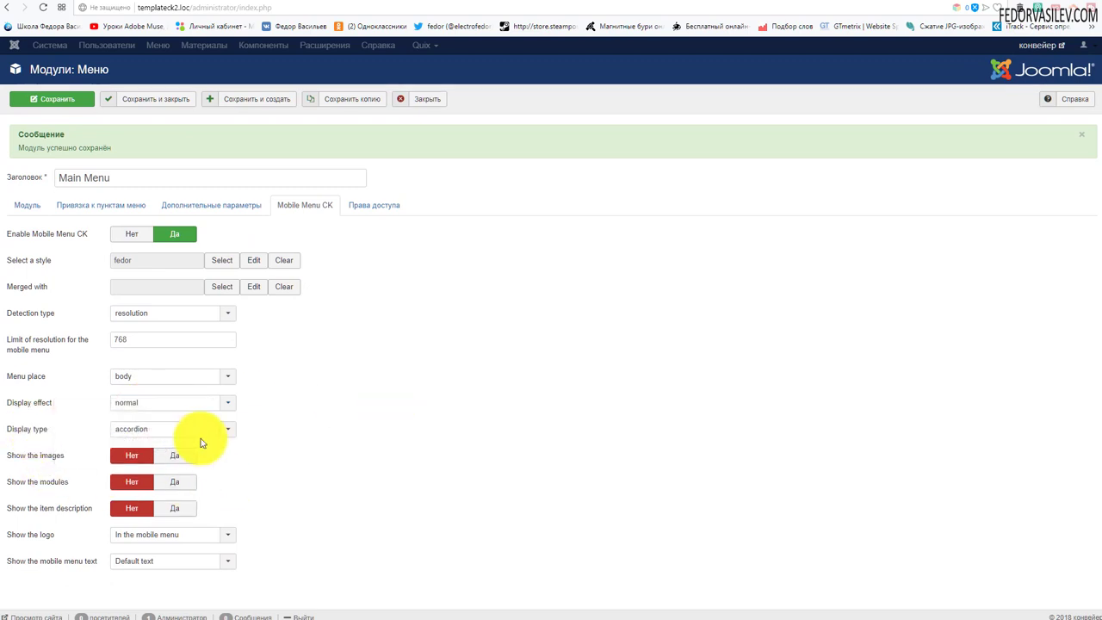
mouse_move(32, 437)
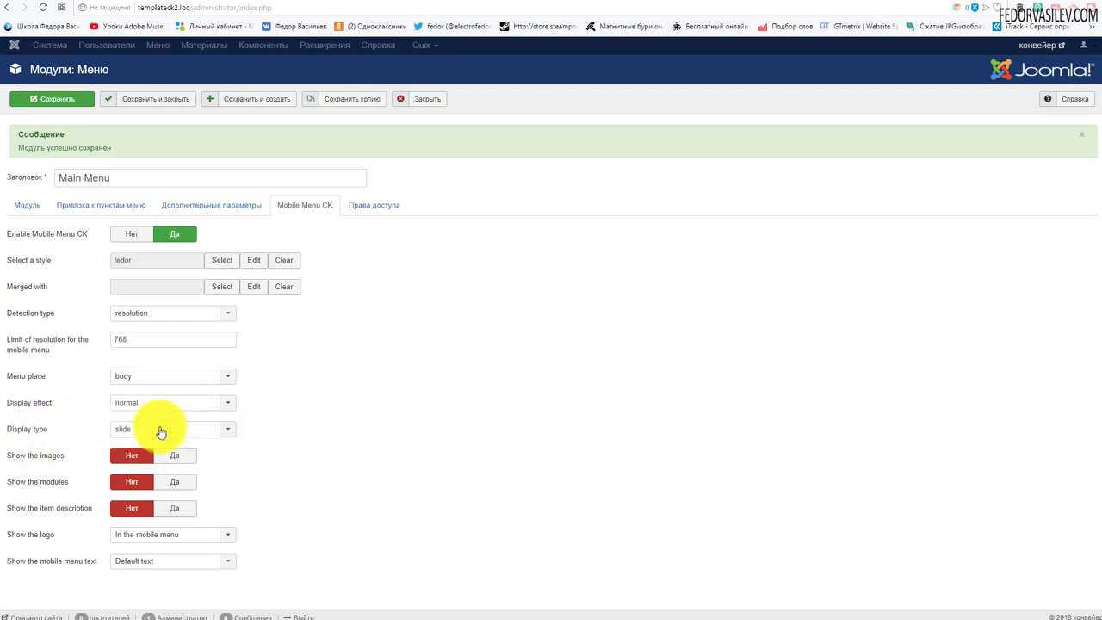
click(160, 428)
click(345, 435)
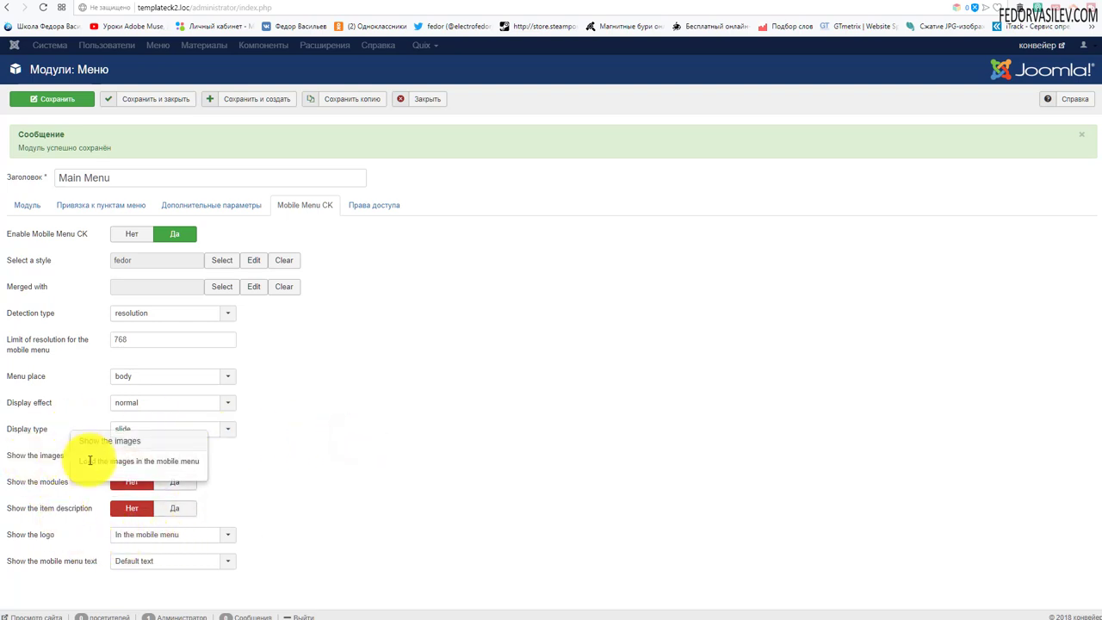
Enable images, modules and item descriptions for the mobile menu, and set the logo to show in the mobile menu
click(175, 454)
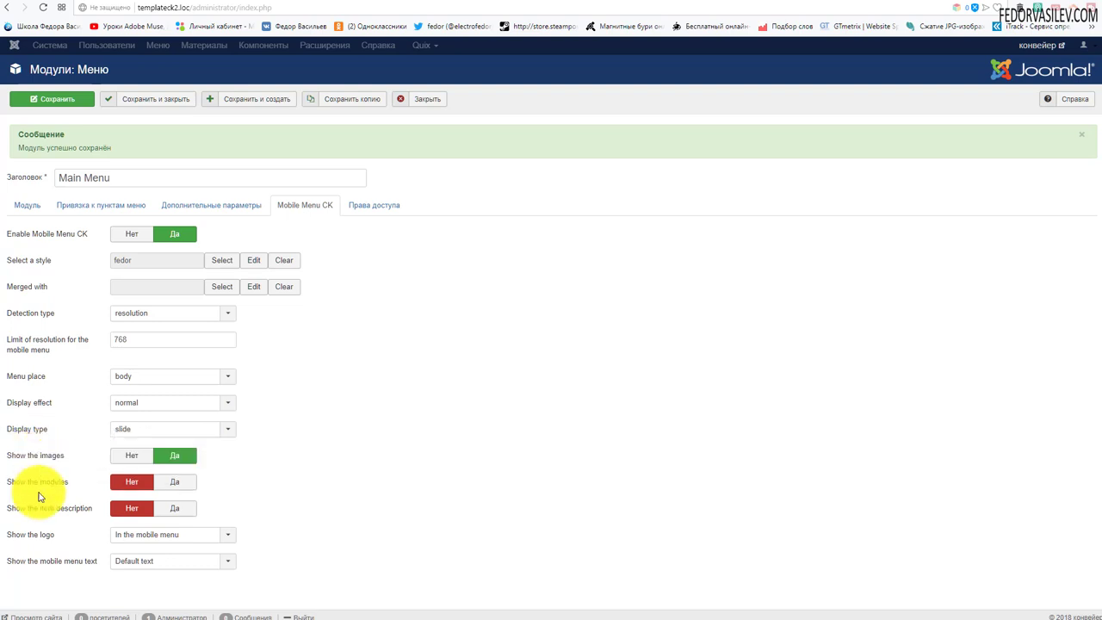
click(170, 482)
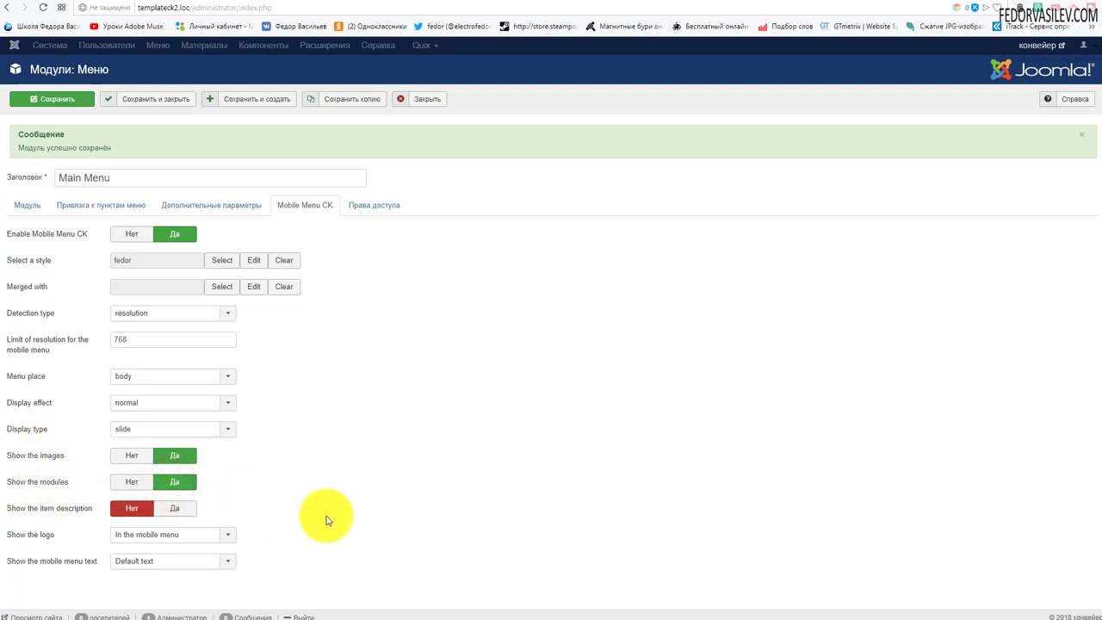
click(176, 508)
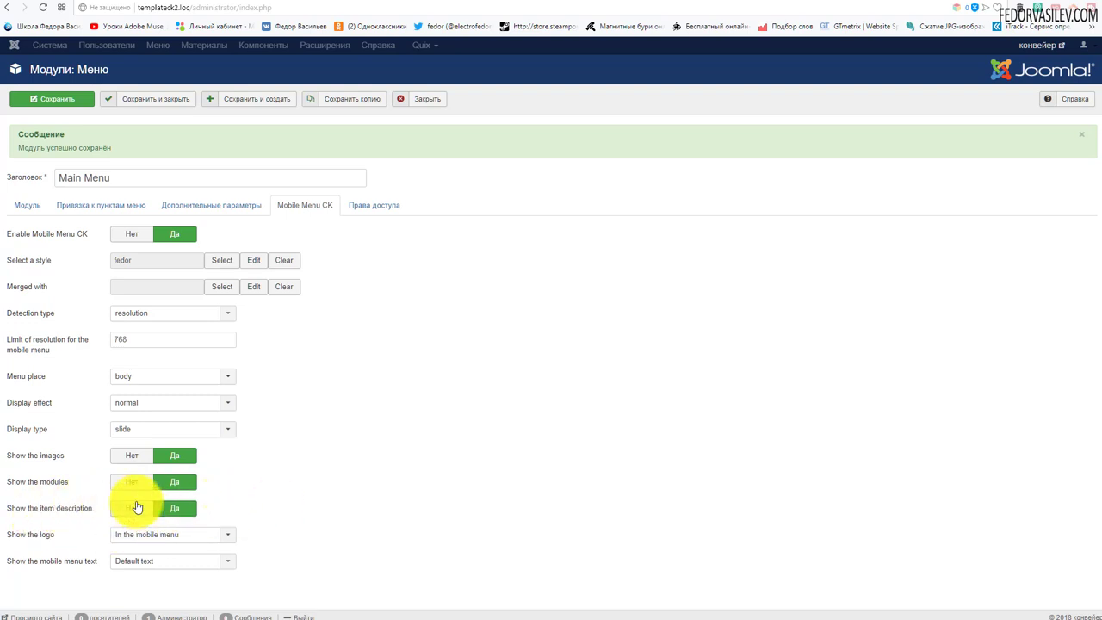
mouse_move(26, 541)
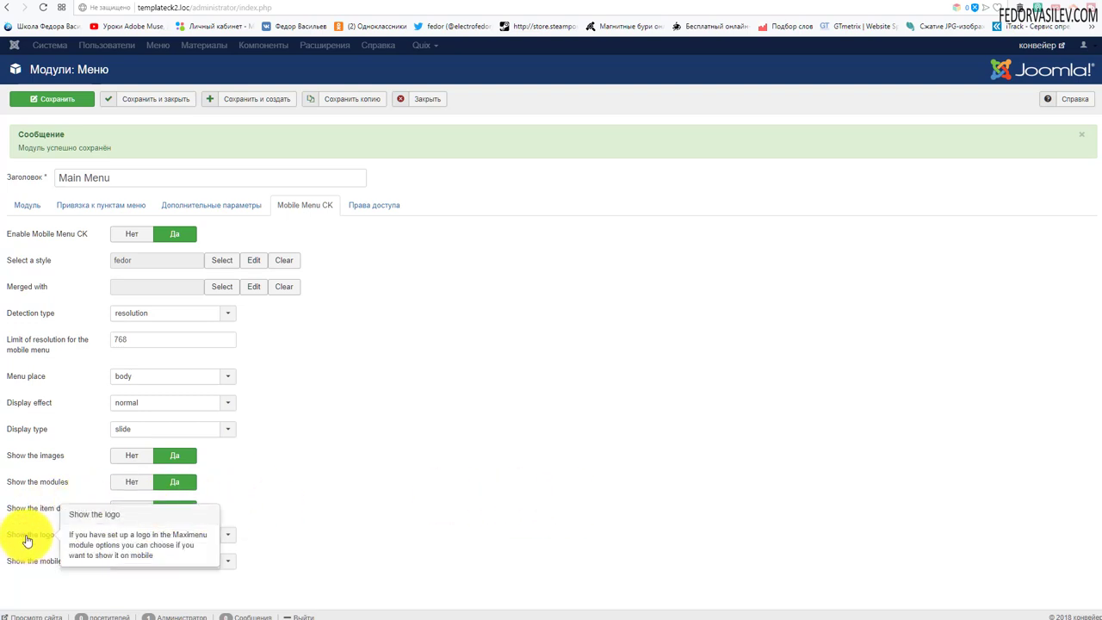
click(158, 534)
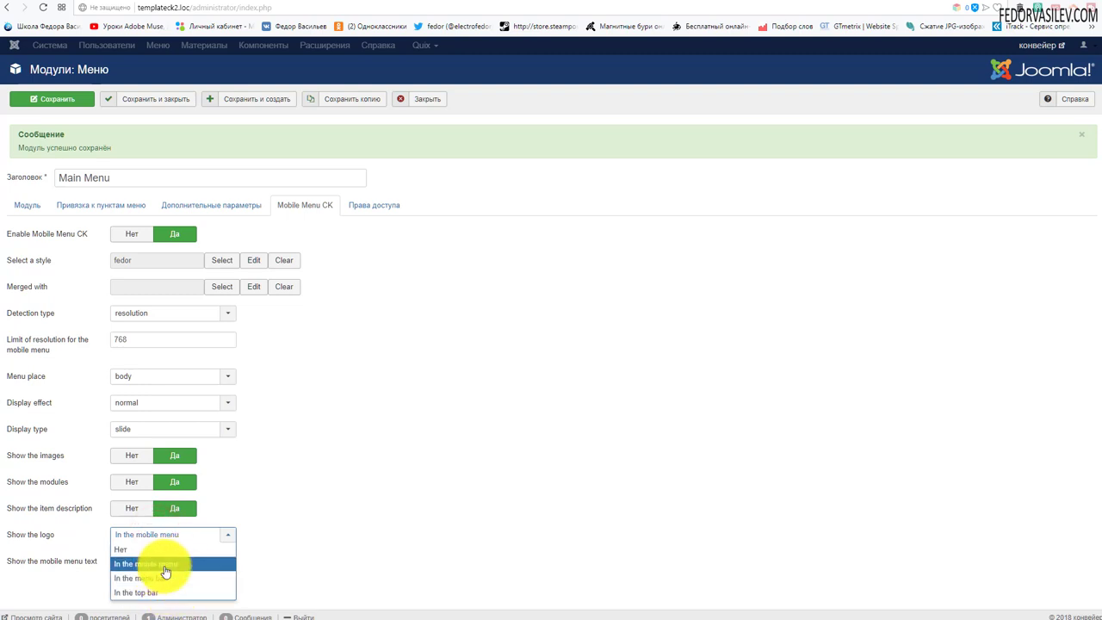
click(165, 566)
Try the None option for the mobile menu text and restore Default text
click(148, 563)
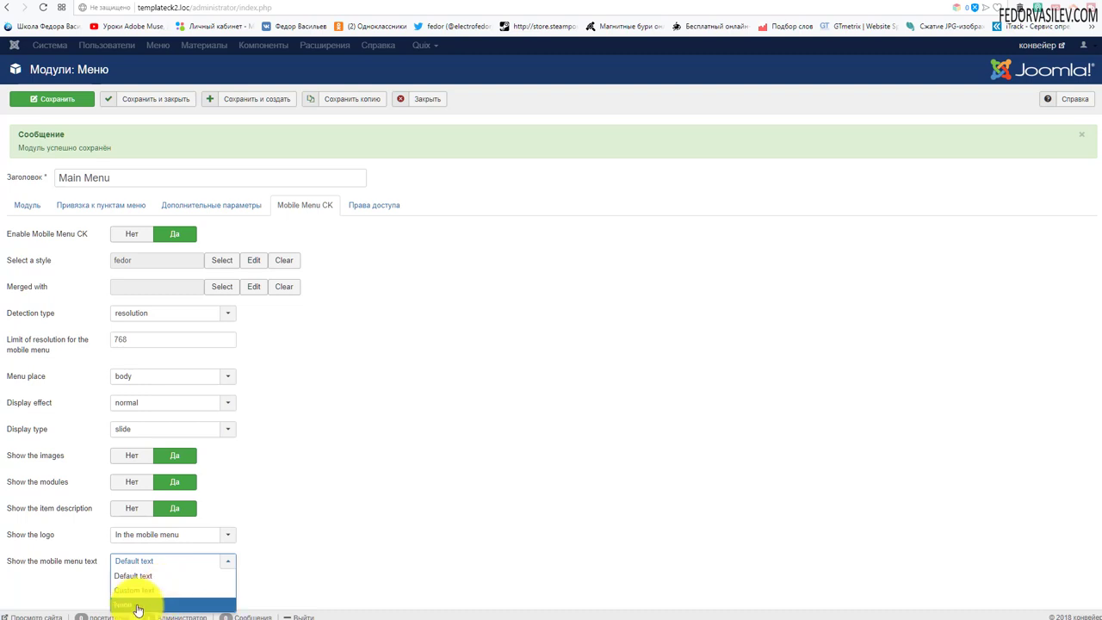
click(135, 603)
click(139, 563)
click(150, 578)
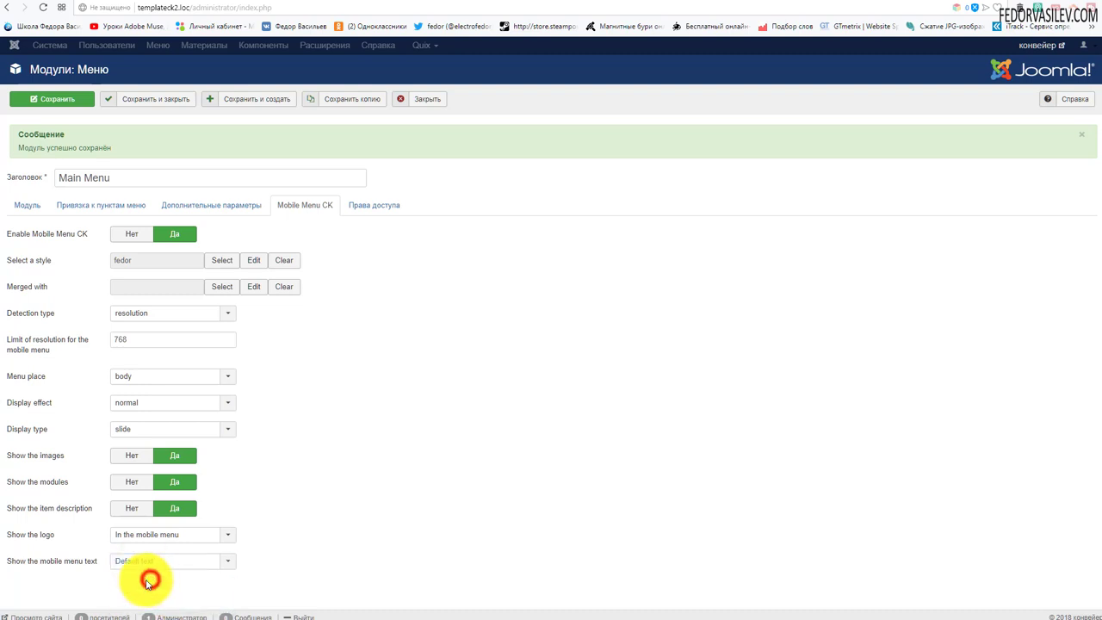
Set the mobile menu text to Custom text and open the menu bar text for editing
click(152, 563)
click(175, 592)
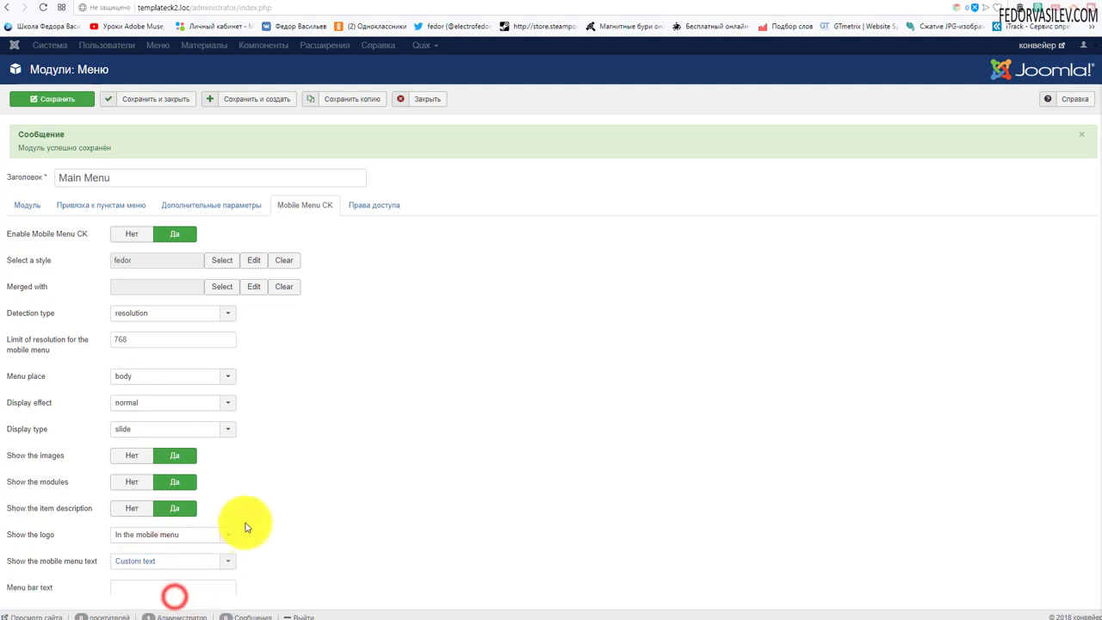
scroll(152, 583, down, 1)
click(148, 581)
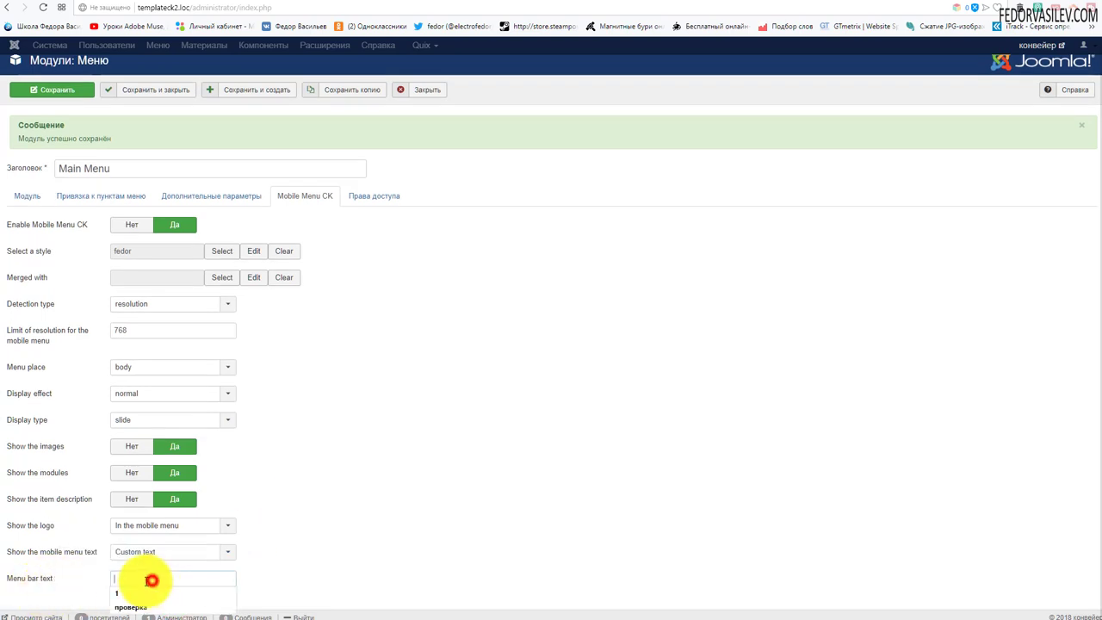